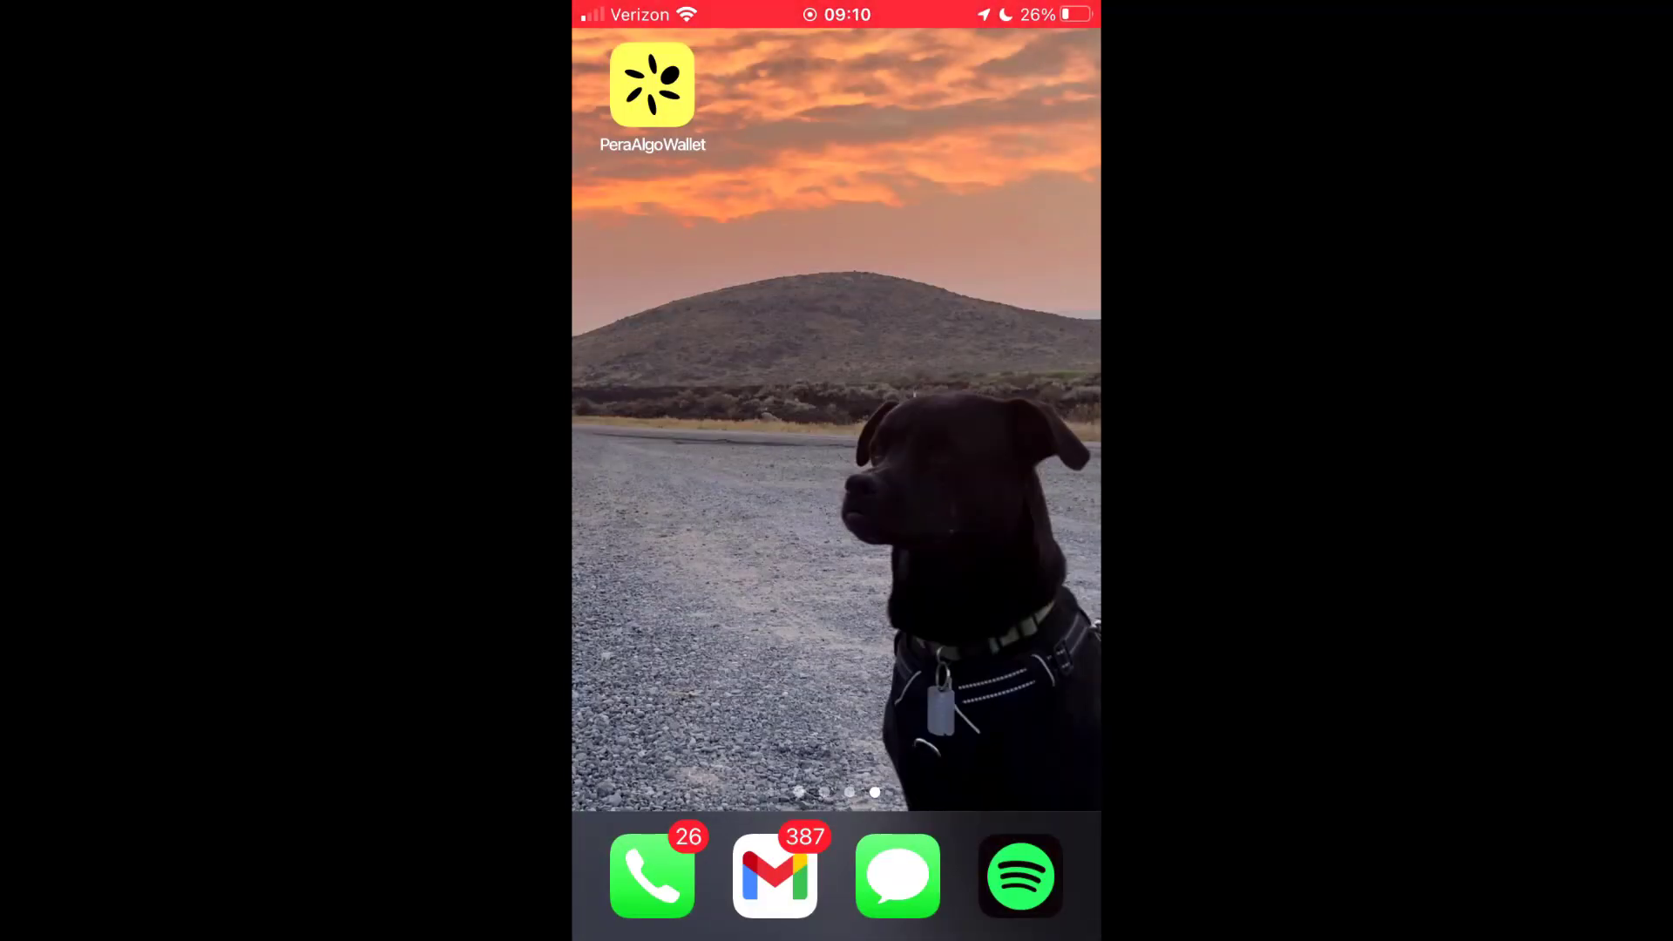
# Open Pera Algo Wallet and look at the options for creating a new account
pyautogui.click(652, 85)
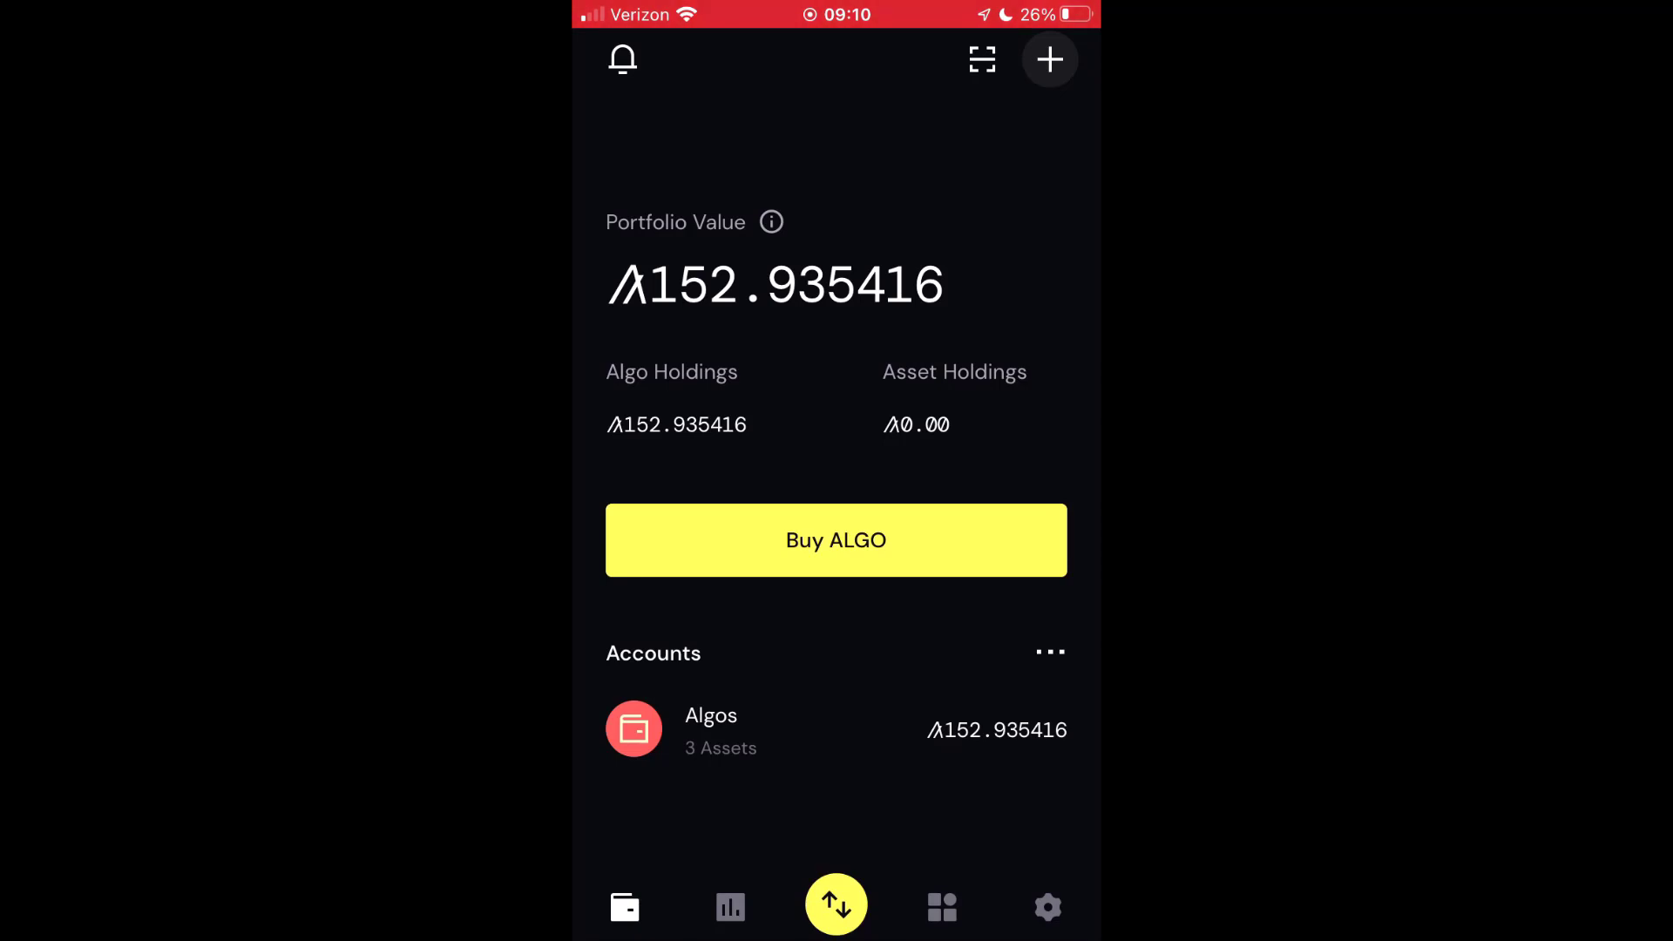
pyautogui.click(1050, 59)
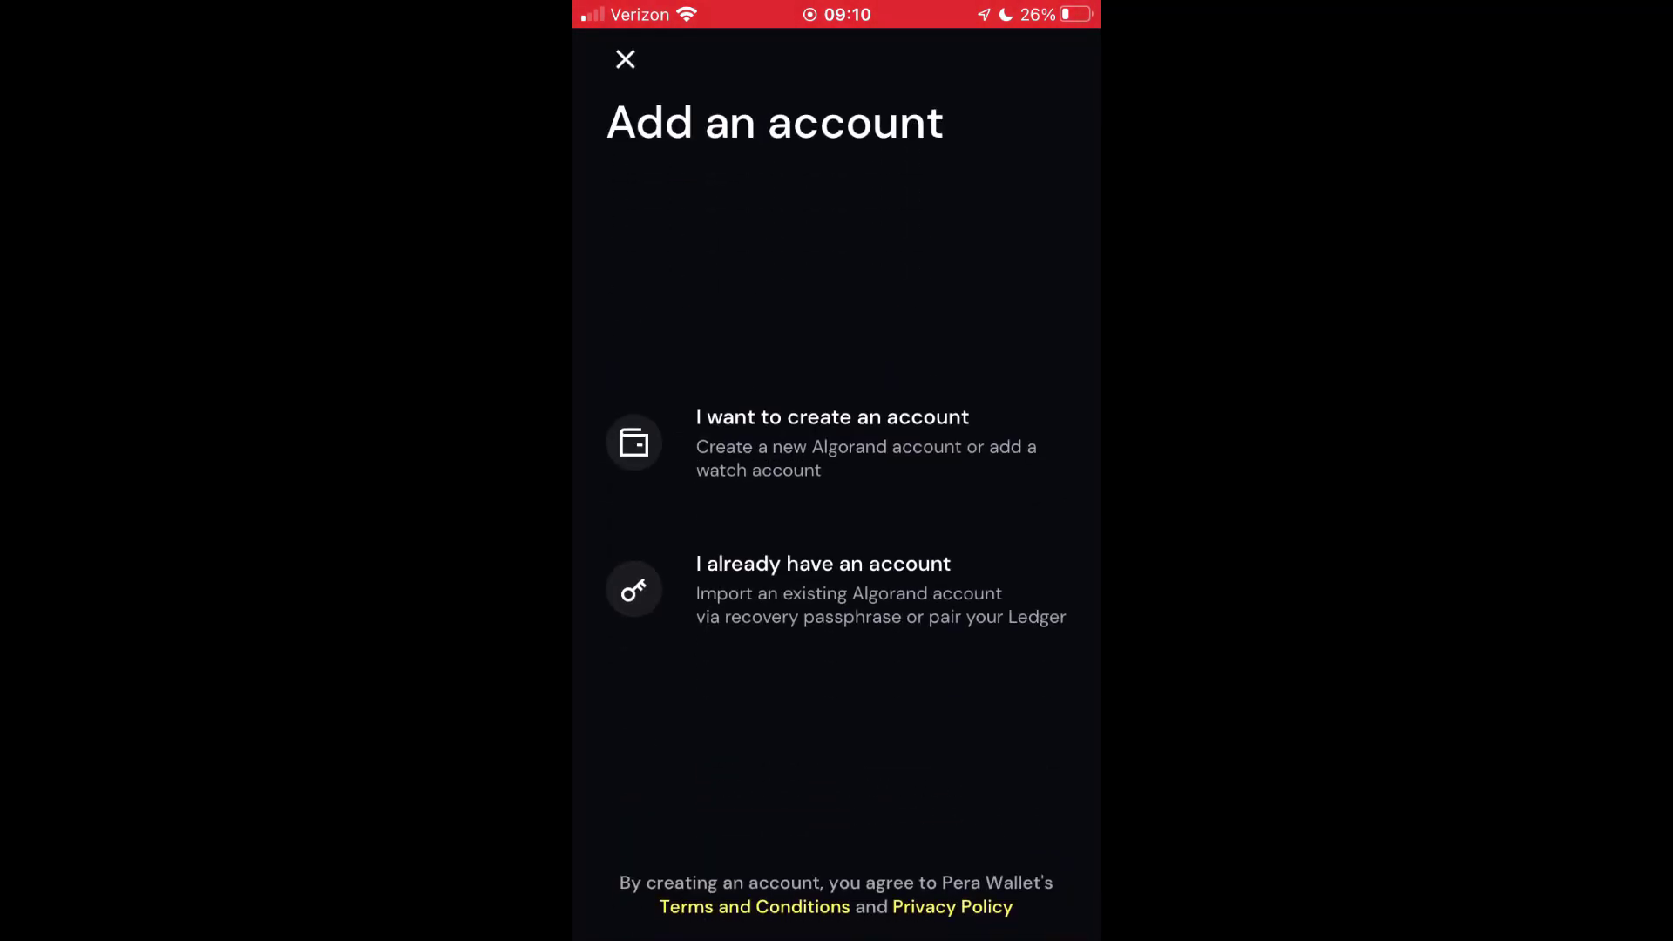
pyautogui.click(832, 443)
pyautogui.click(810, 436)
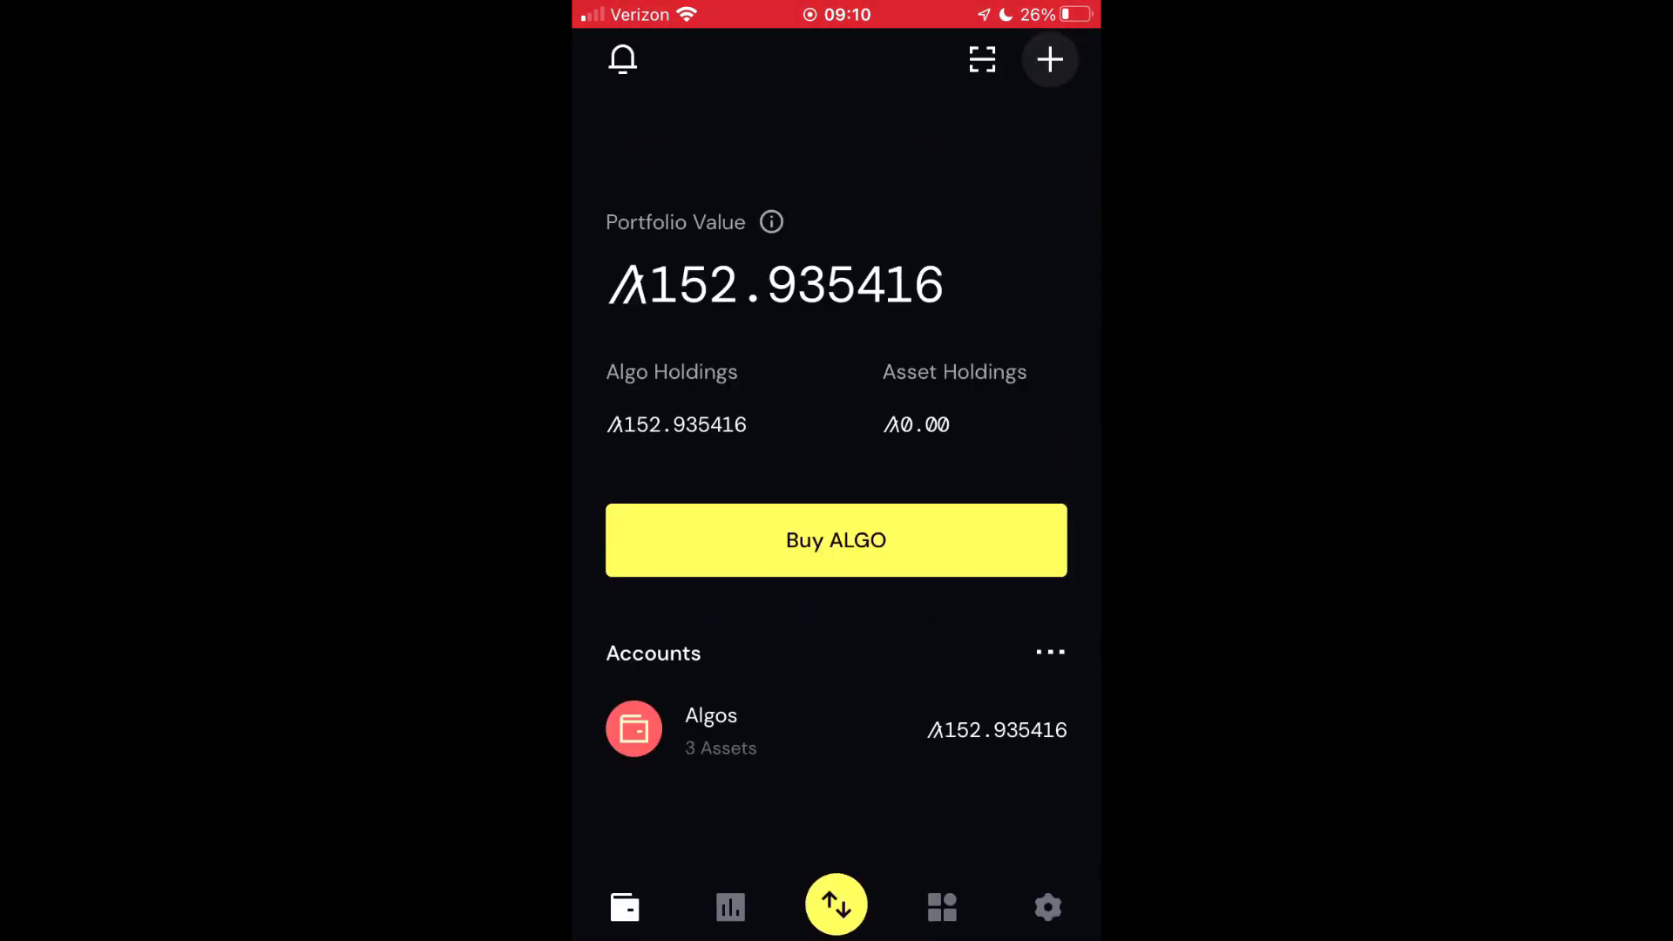
# Review the assets in the Algos account and the Moonpay option for buying ALGO
pyautogui.click(724, 728)
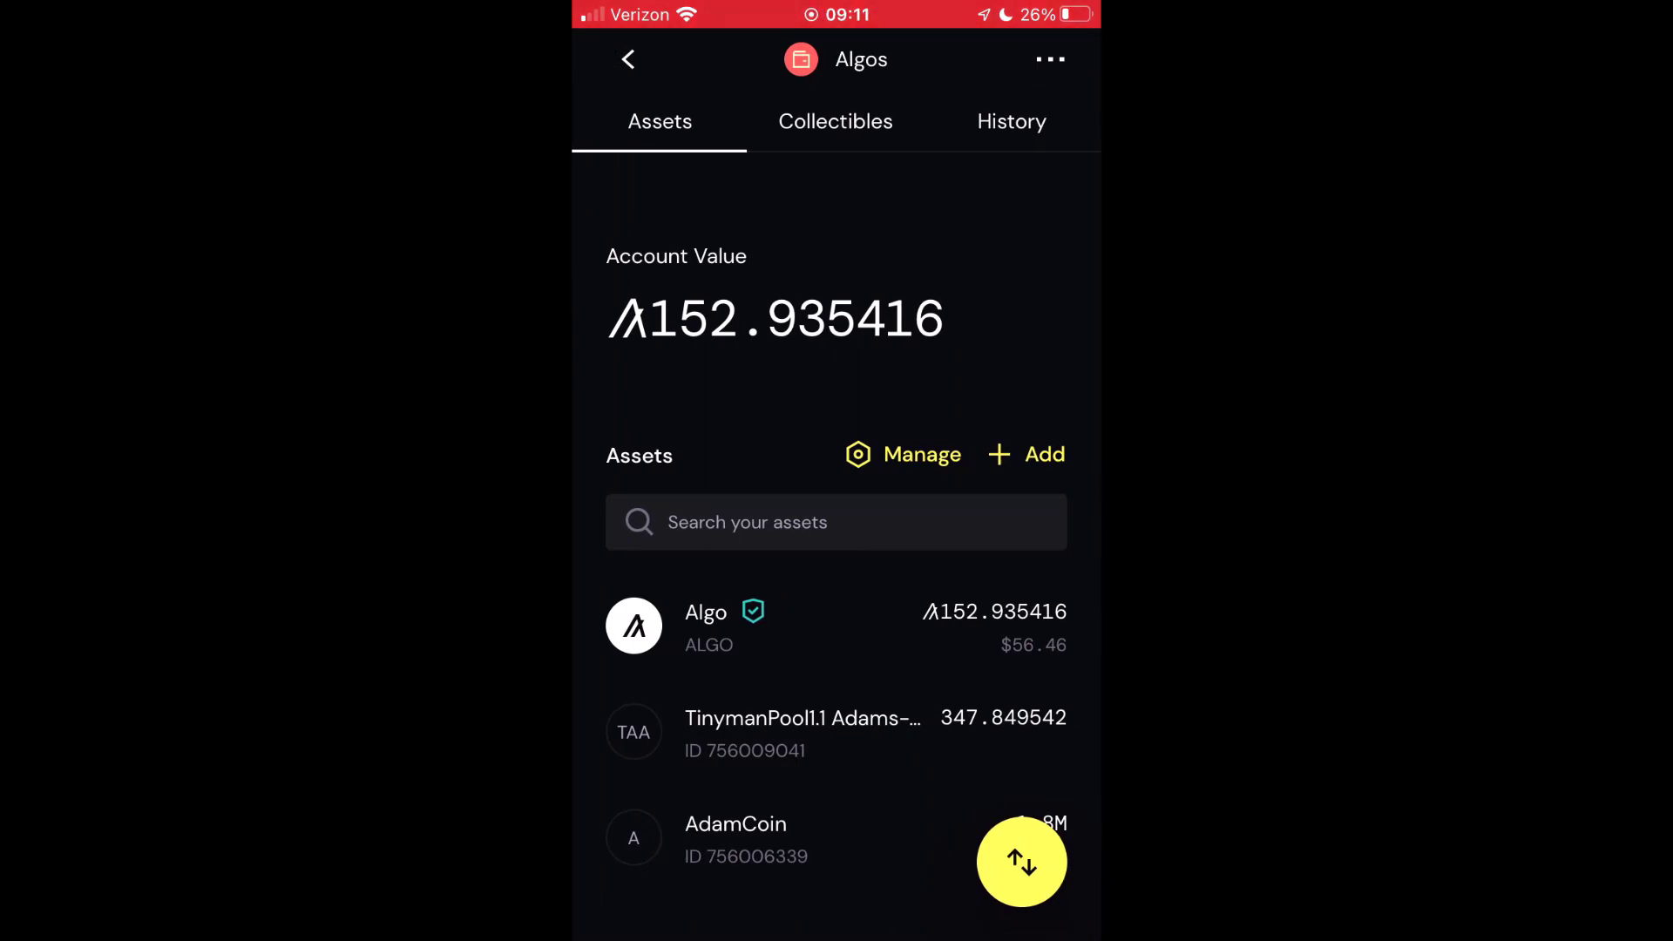
pyautogui.click(628, 59)
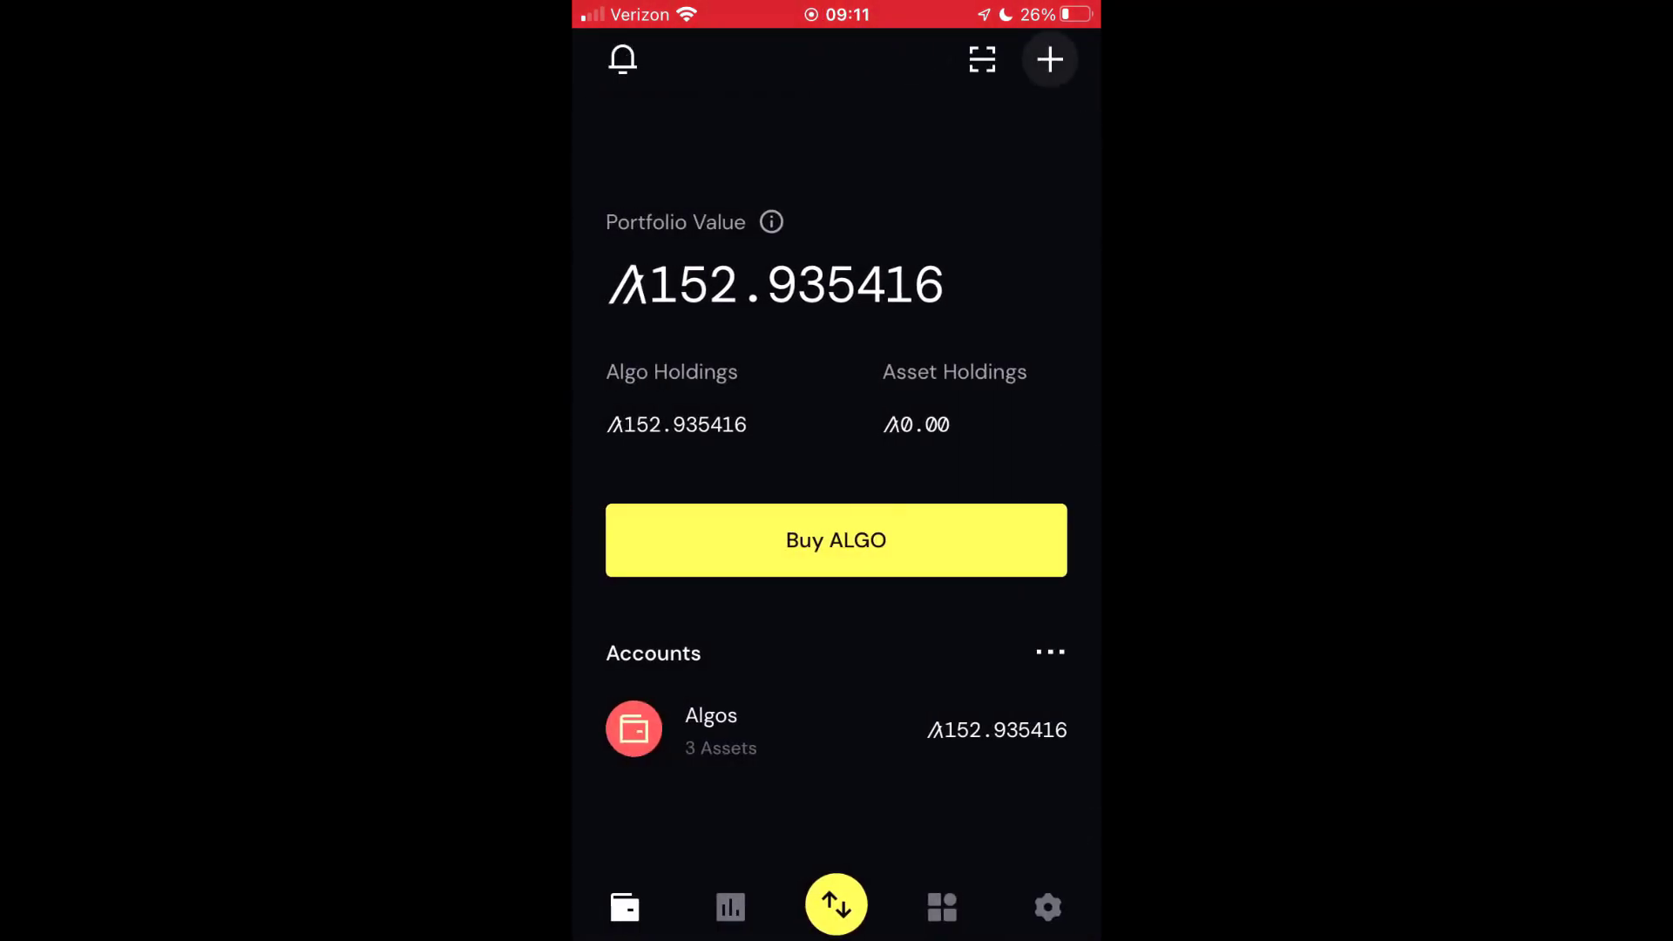
pyautogui.click(836, 540)
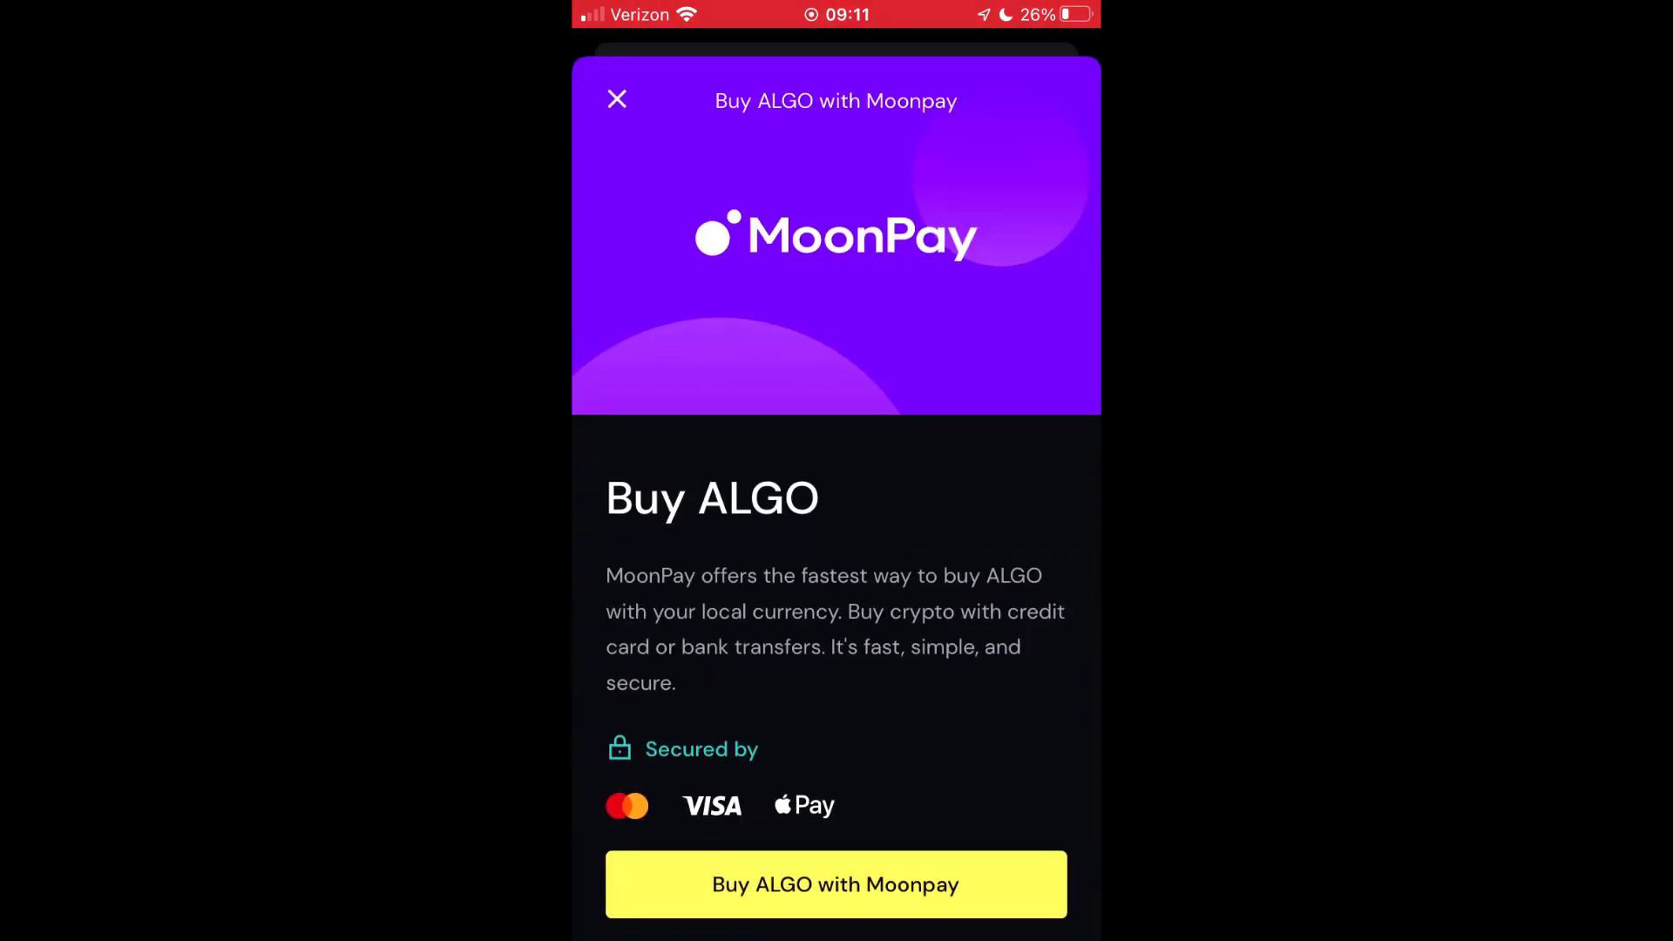
pyautogui.click(617, 98)
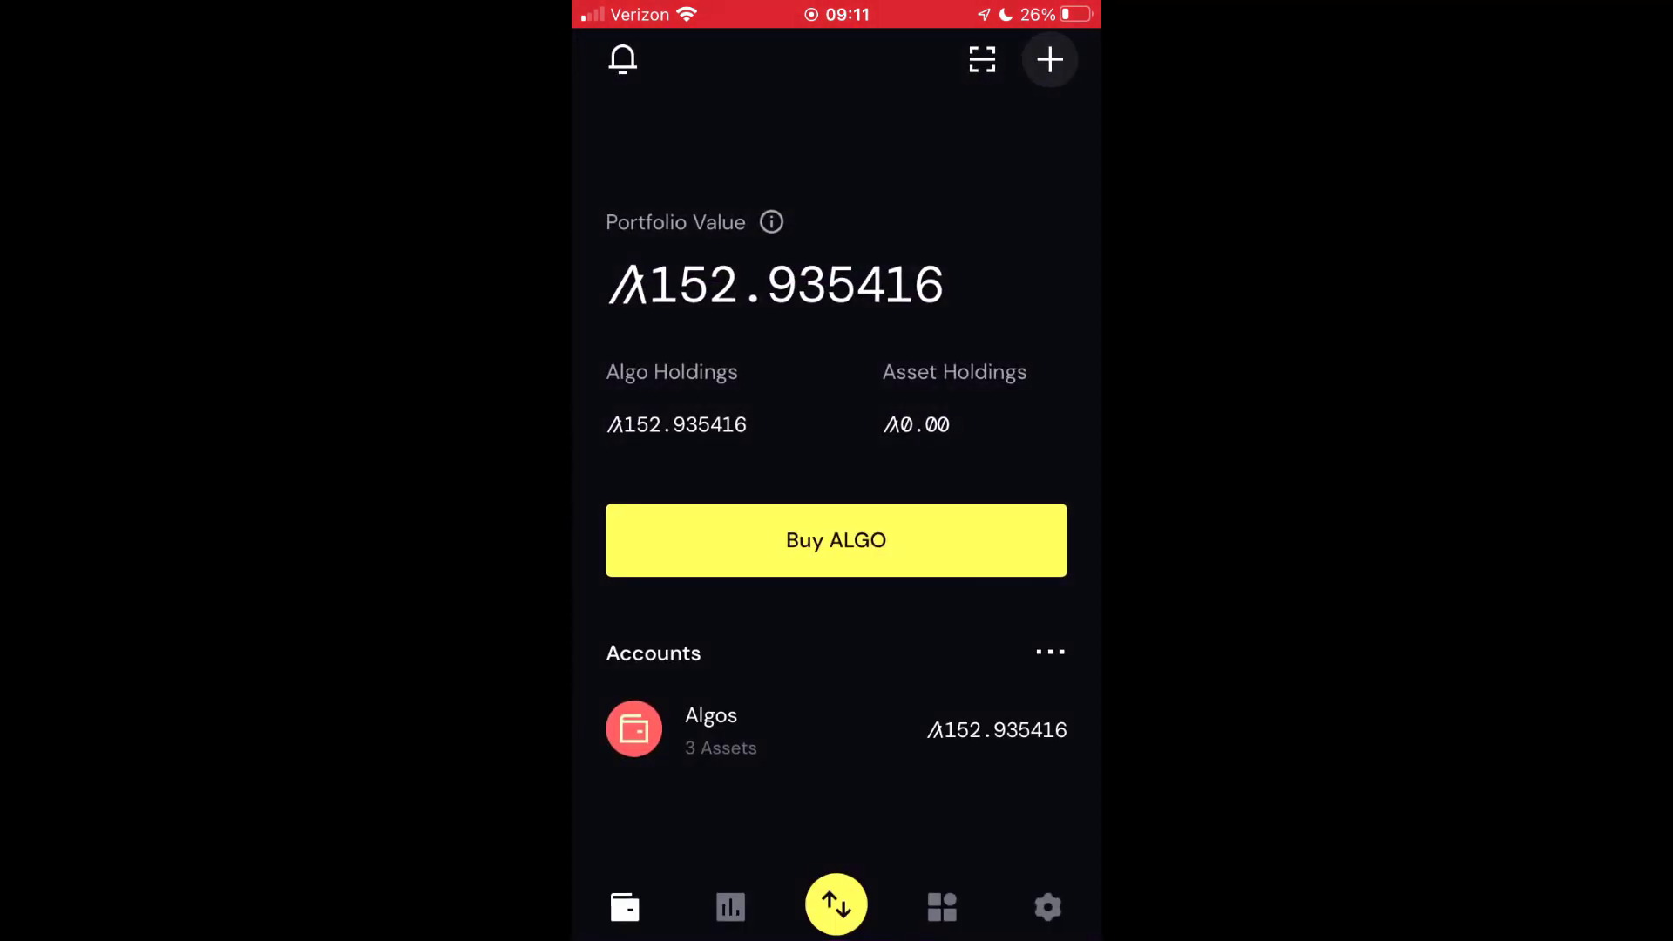
pyautogui.click(711, 728)
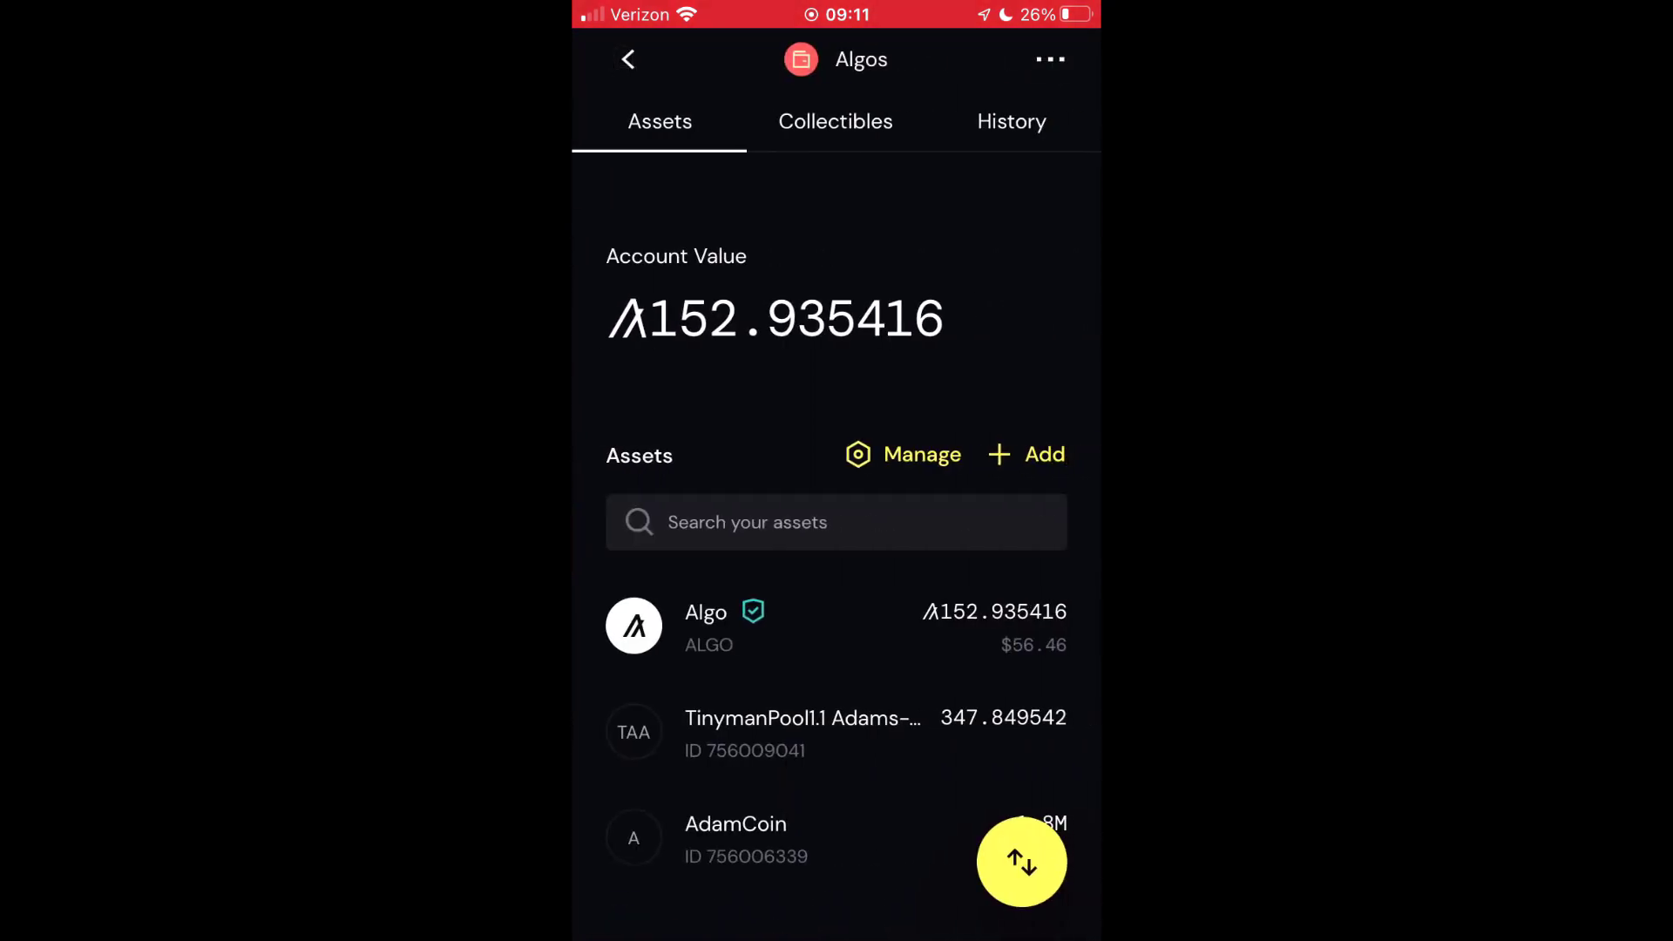
pyautogui.click(1050, 59)
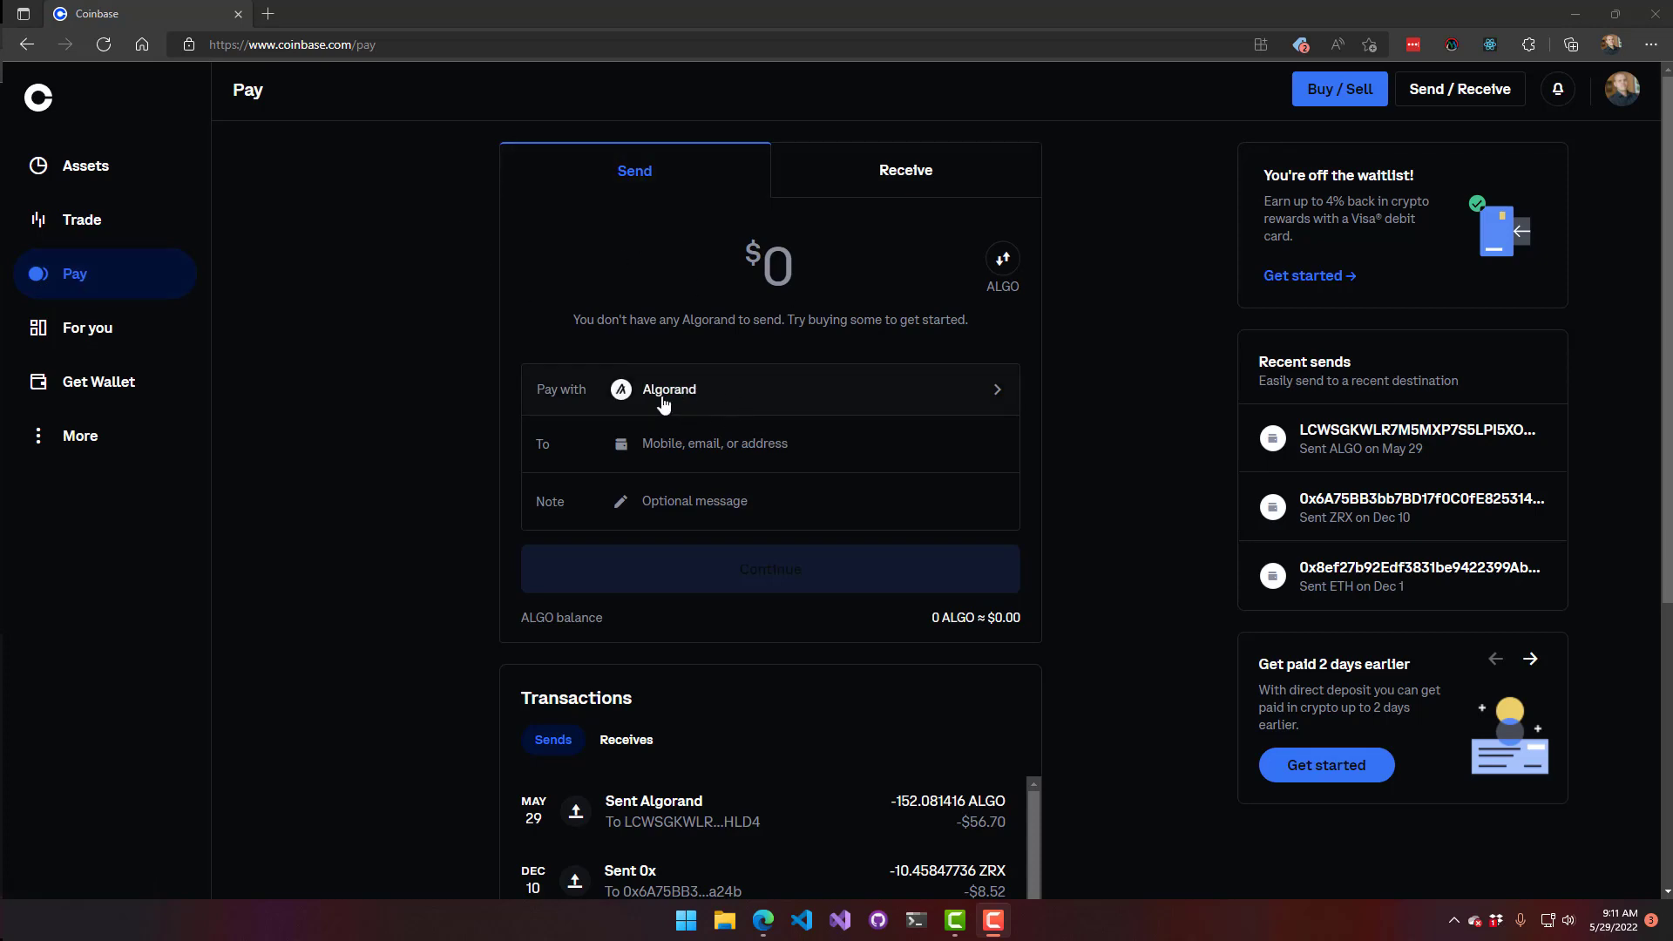
# Switch to Algodesk in the browser, launch its app and connect it to Pera Wallet on MainNet
pyautogui.press('Tab')
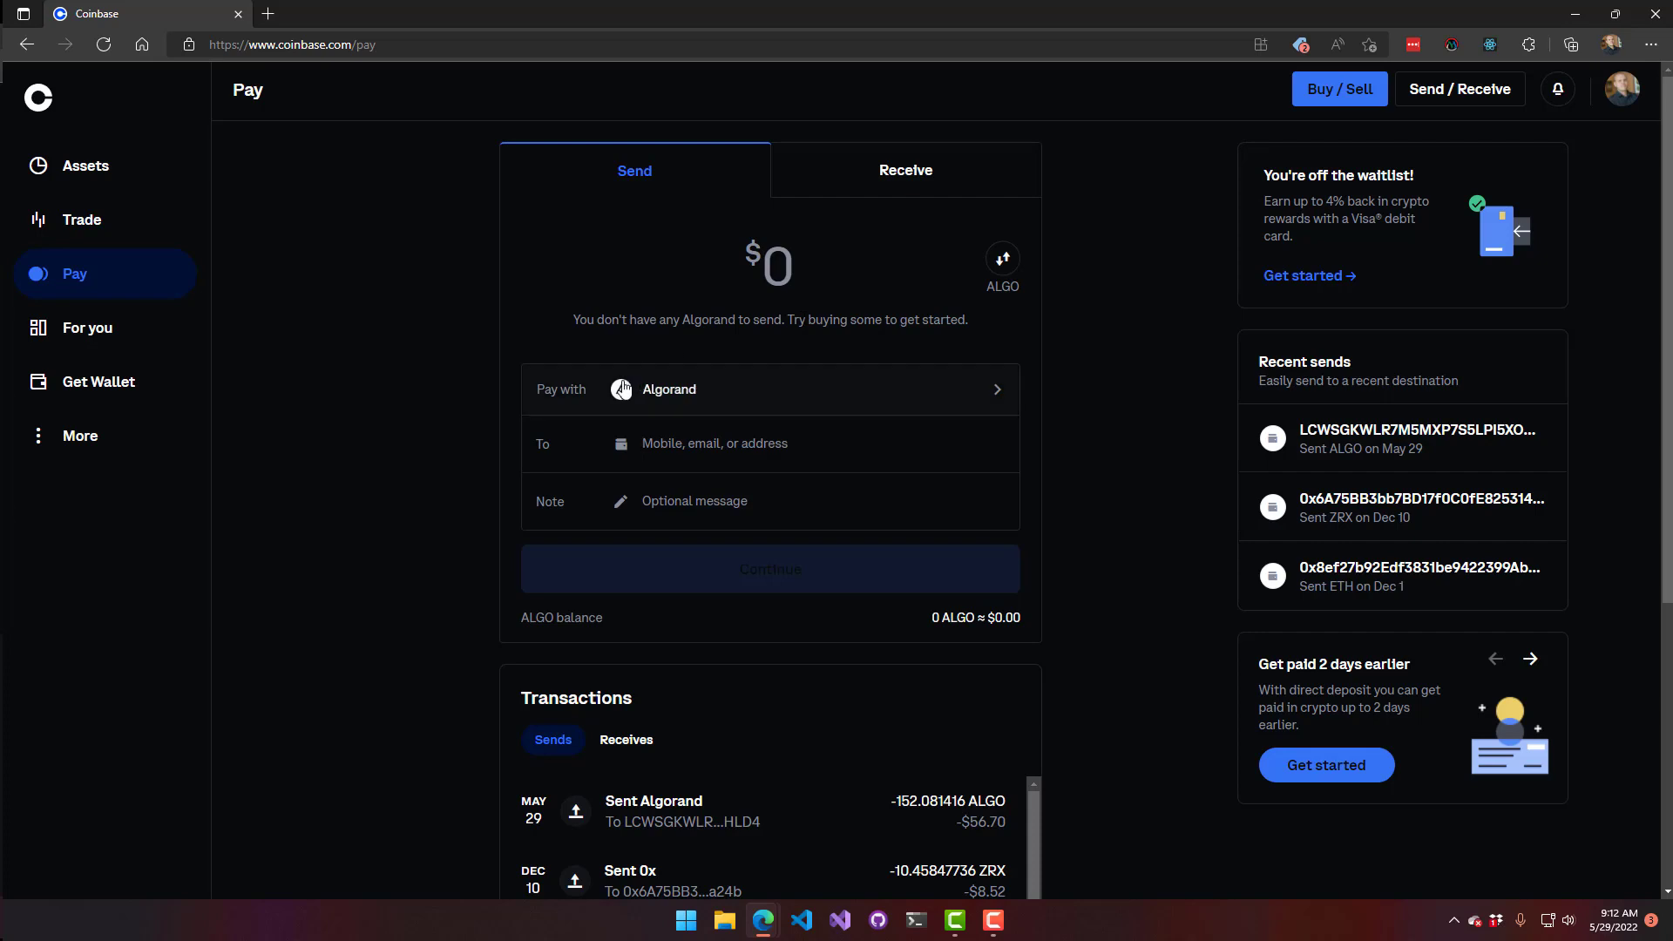
pyautogui.hotkey('alt', 'Tab')
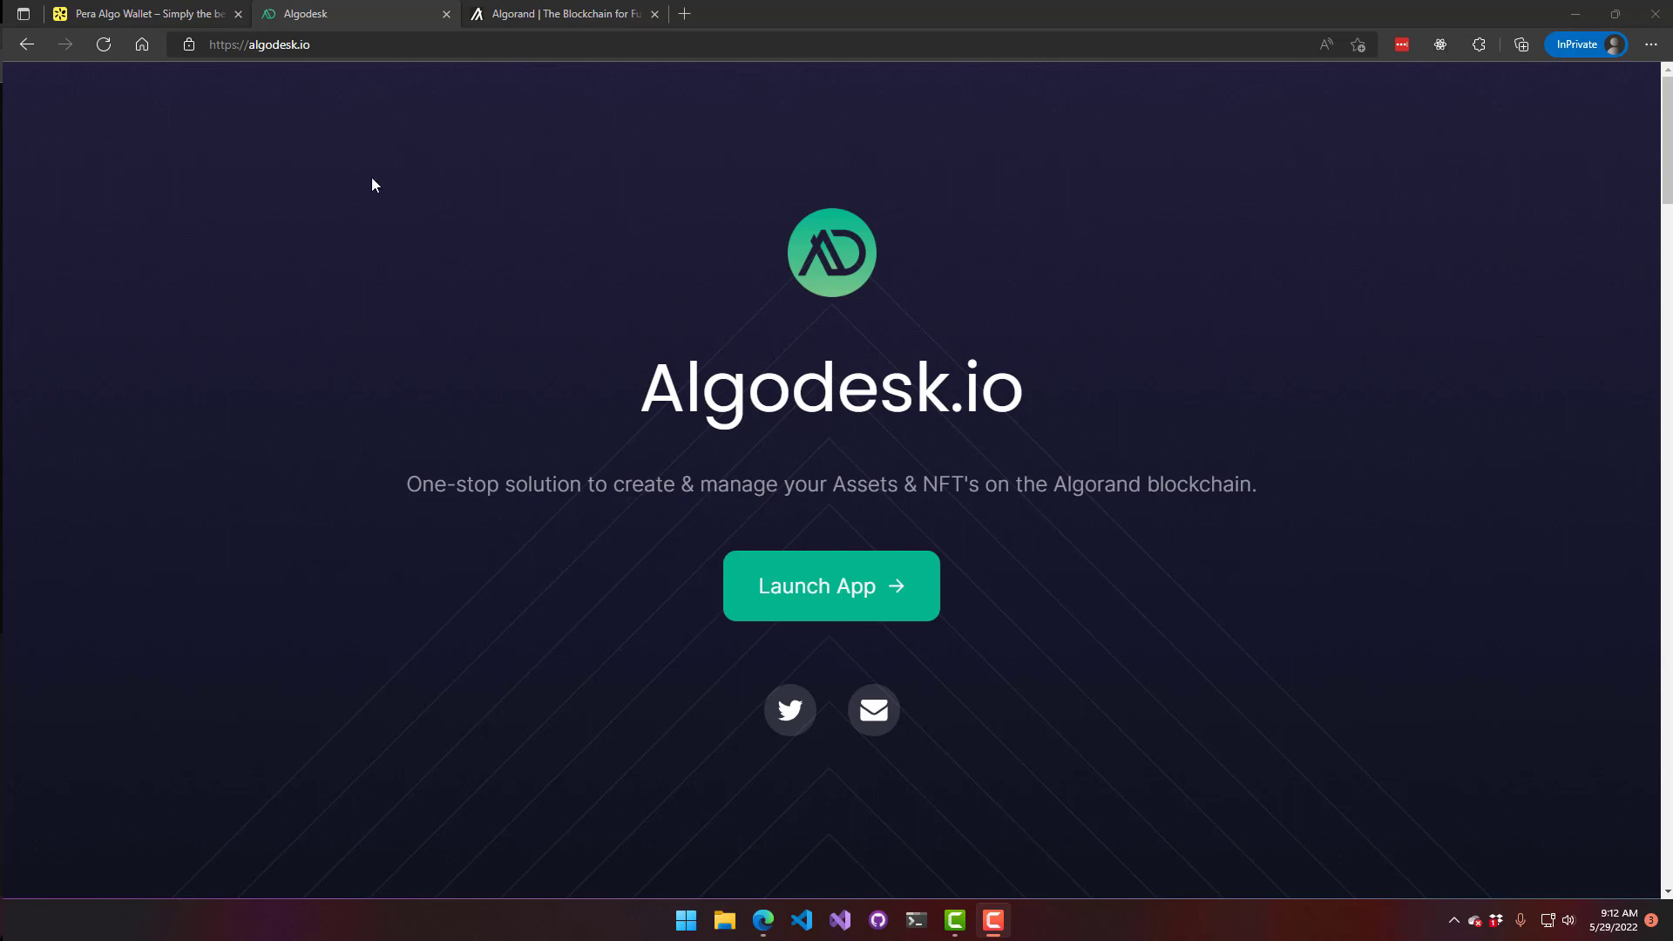
pyautogui.click(833, 607)
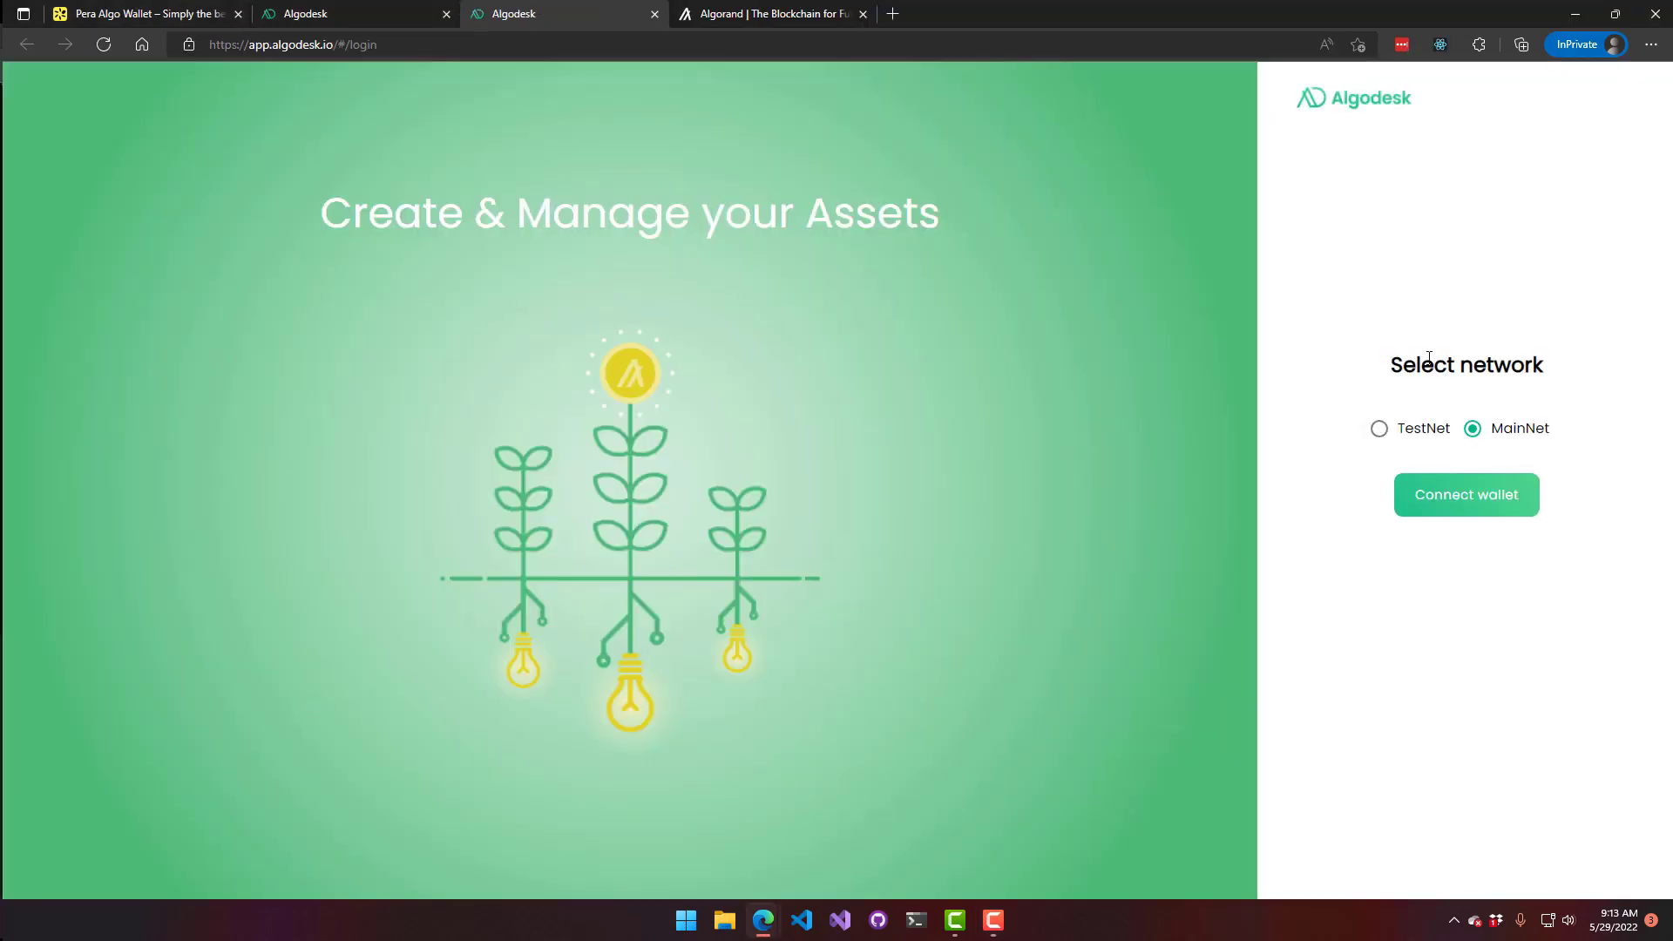
pyautogui.click(1460, 495)
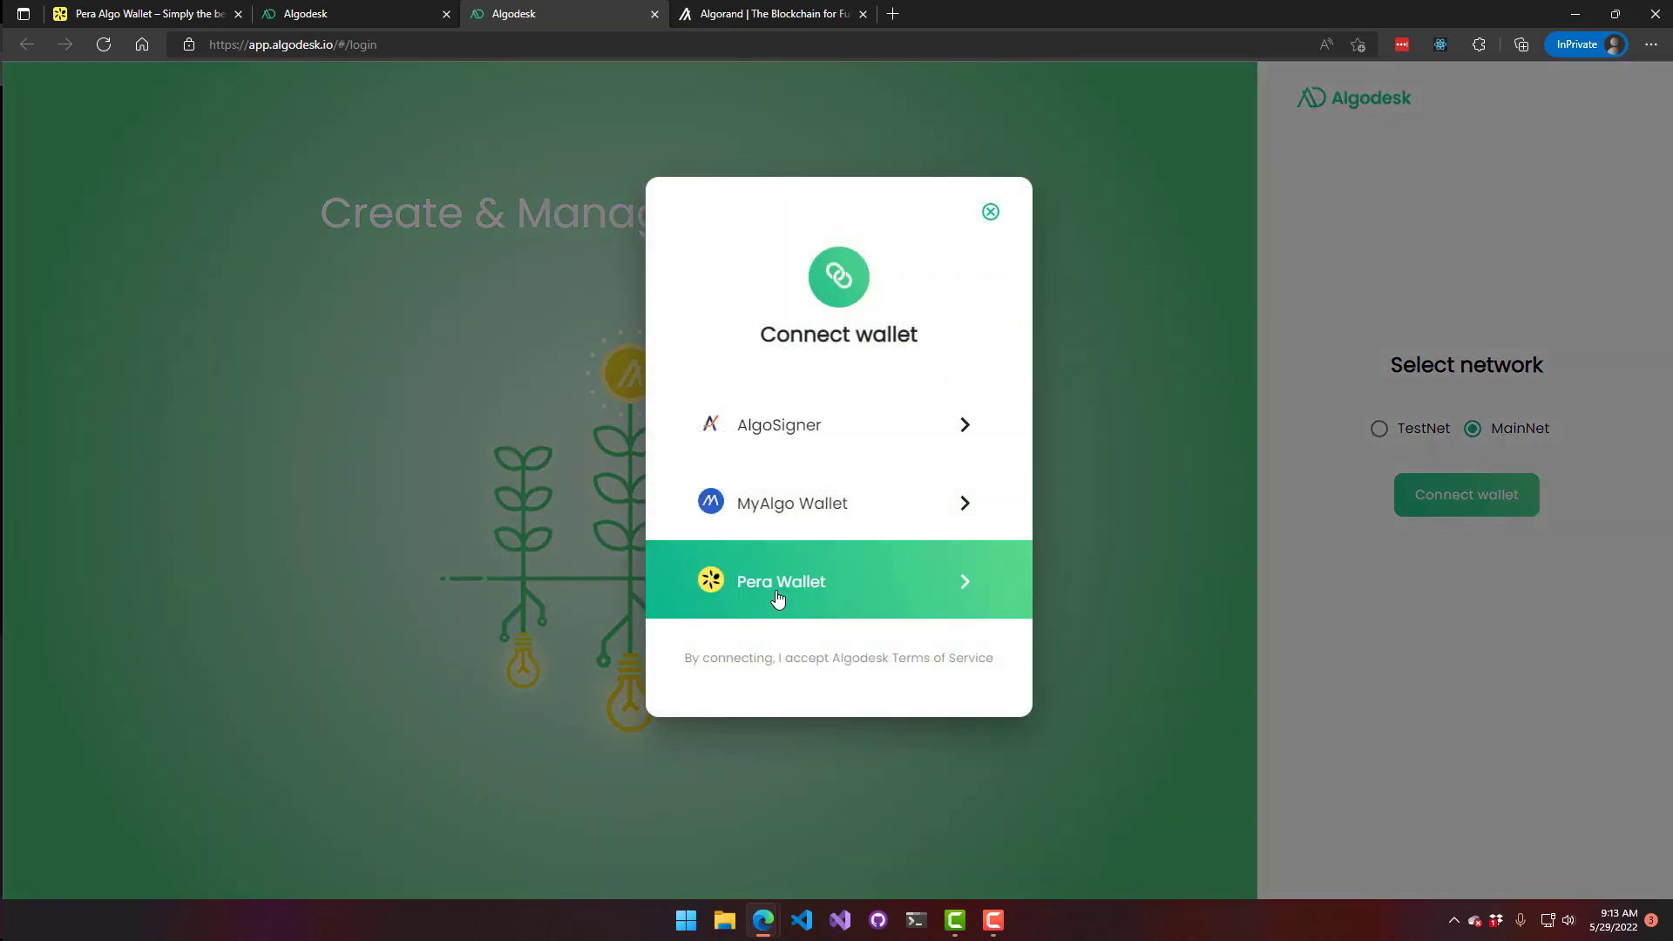
pyautogui.click(776, 582)
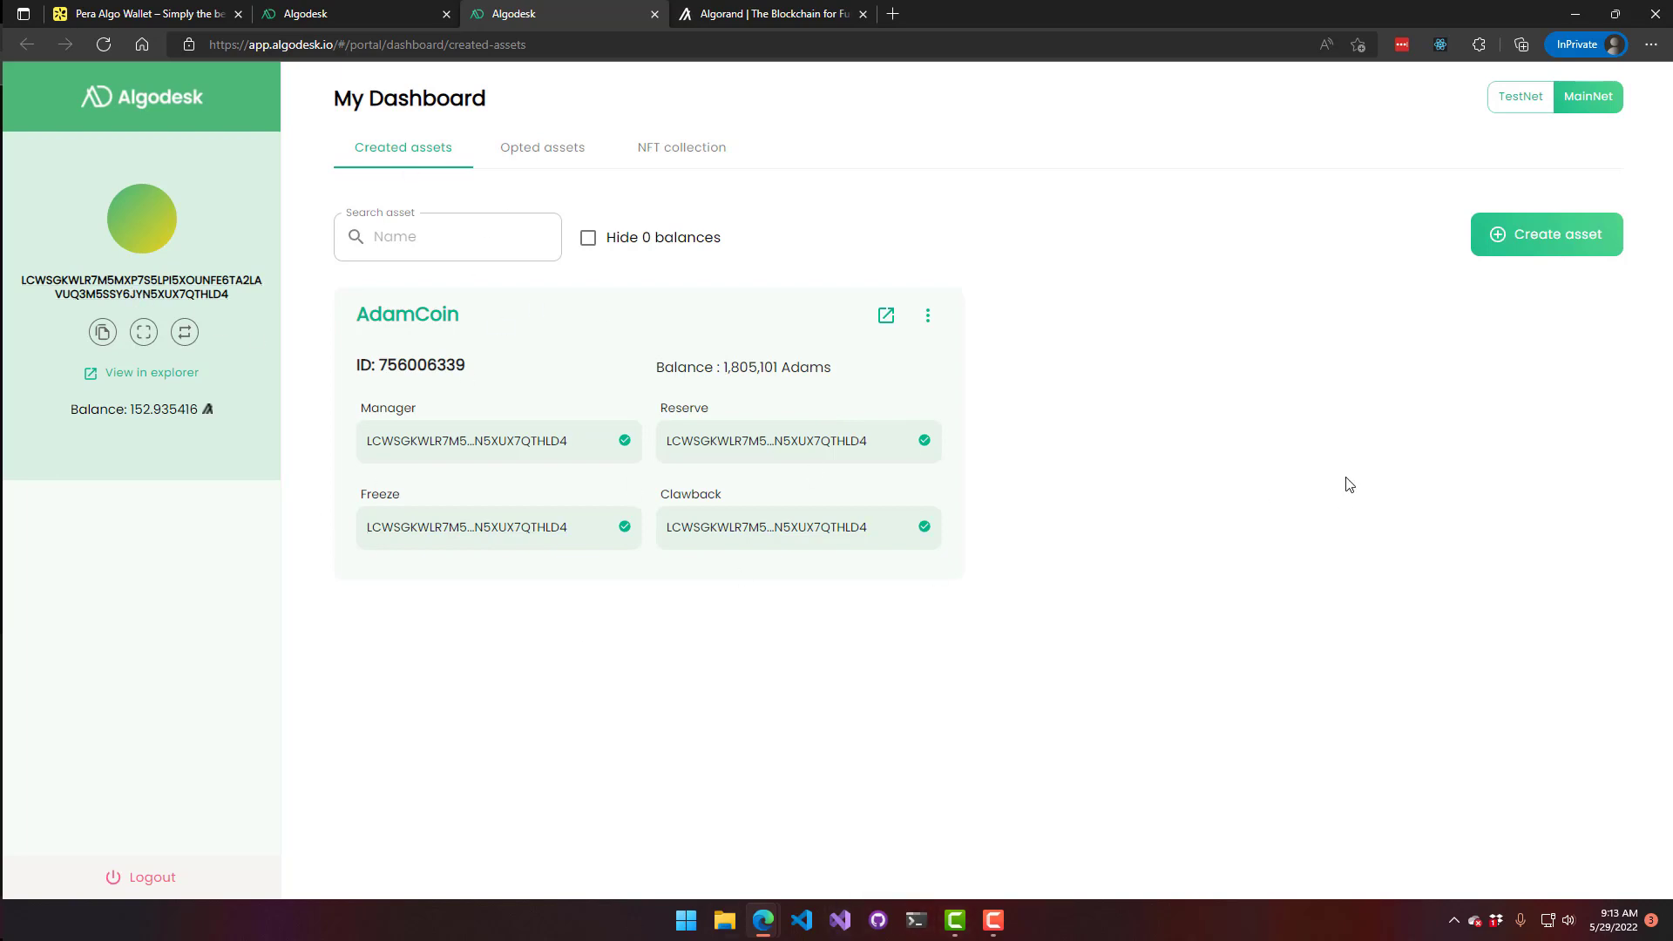
# Start a new asset in Algodesk with the name MineCoins and the unit name Ore
pyautogui.click(1586, 242)
pyautogui.click(732, 250)
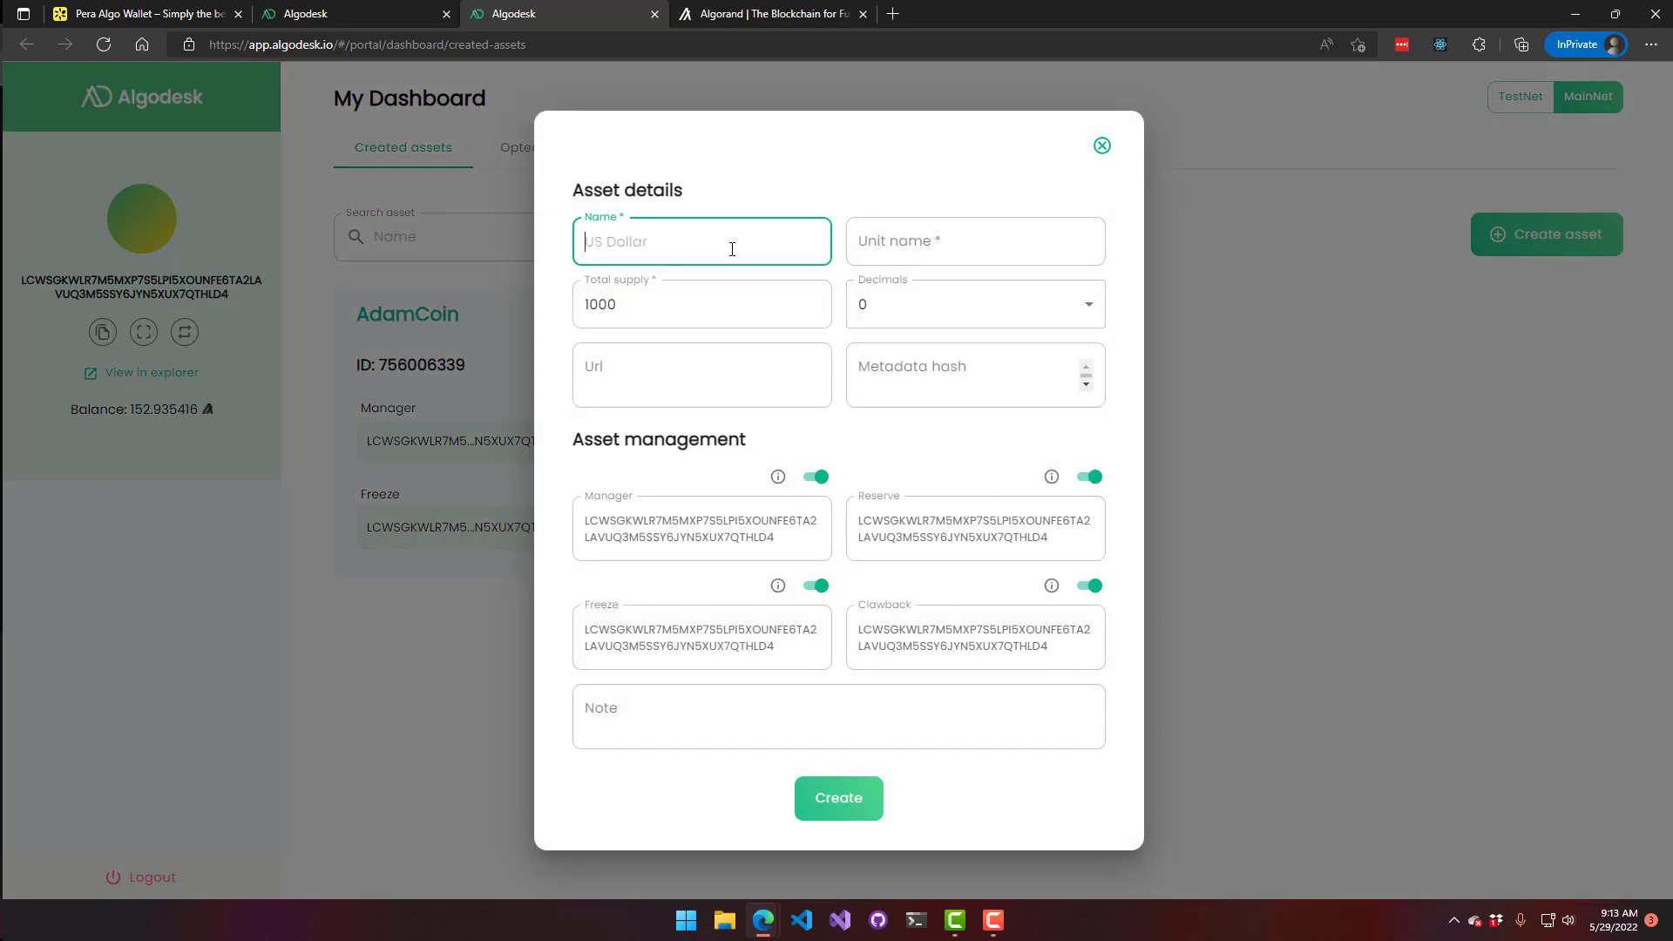
pyautogui.write('MineCoins')
pyautogui.press('Tab')
pyautogui.write('Ore')
# Set the total supply of MineCoins to 10,000,000 and create the asset, dismissing the transaction notice
pyautogui.click(677, 321)
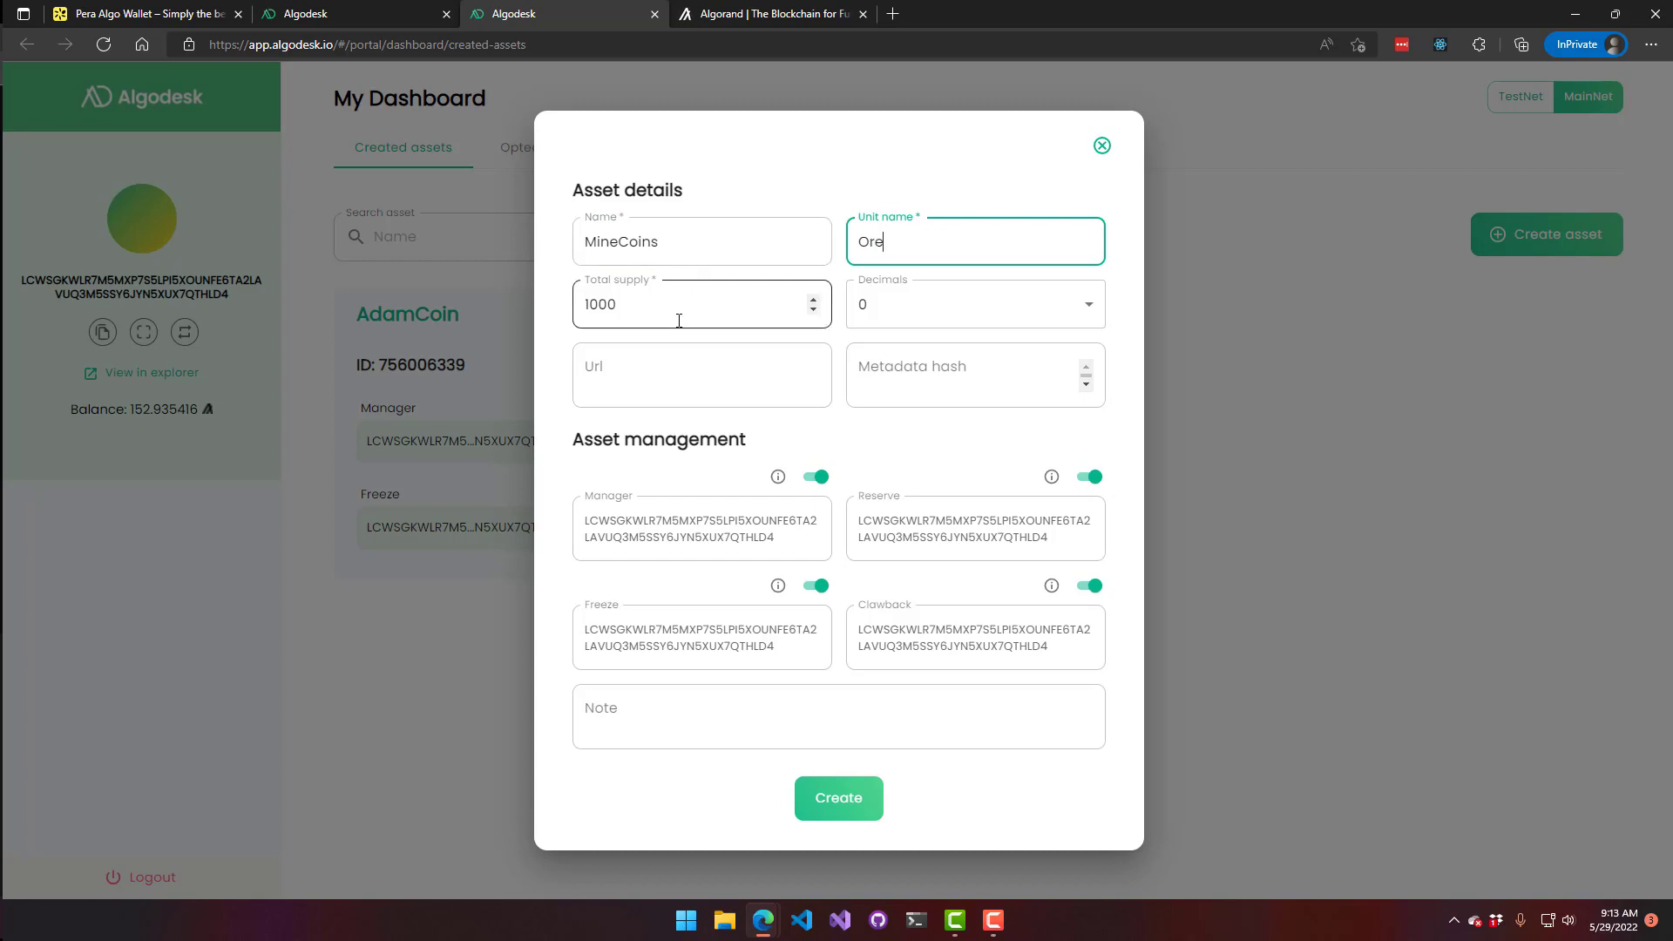
pyautogui.write('00')
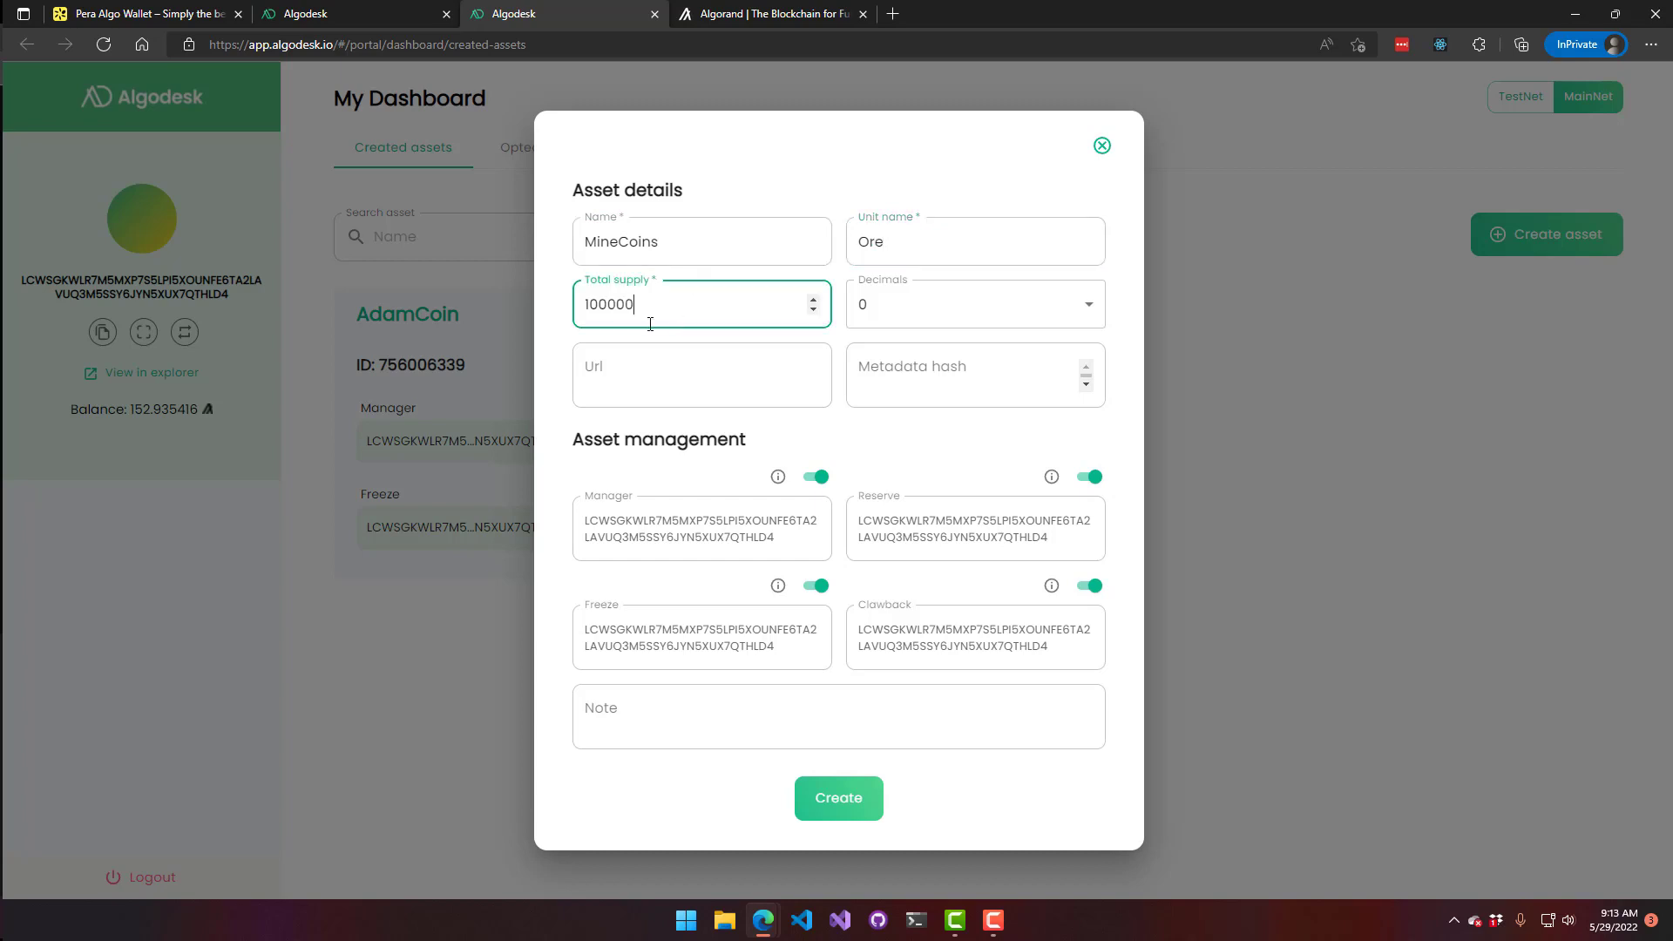
pyautogui.write('000')
pyautogui.click(874, 798)
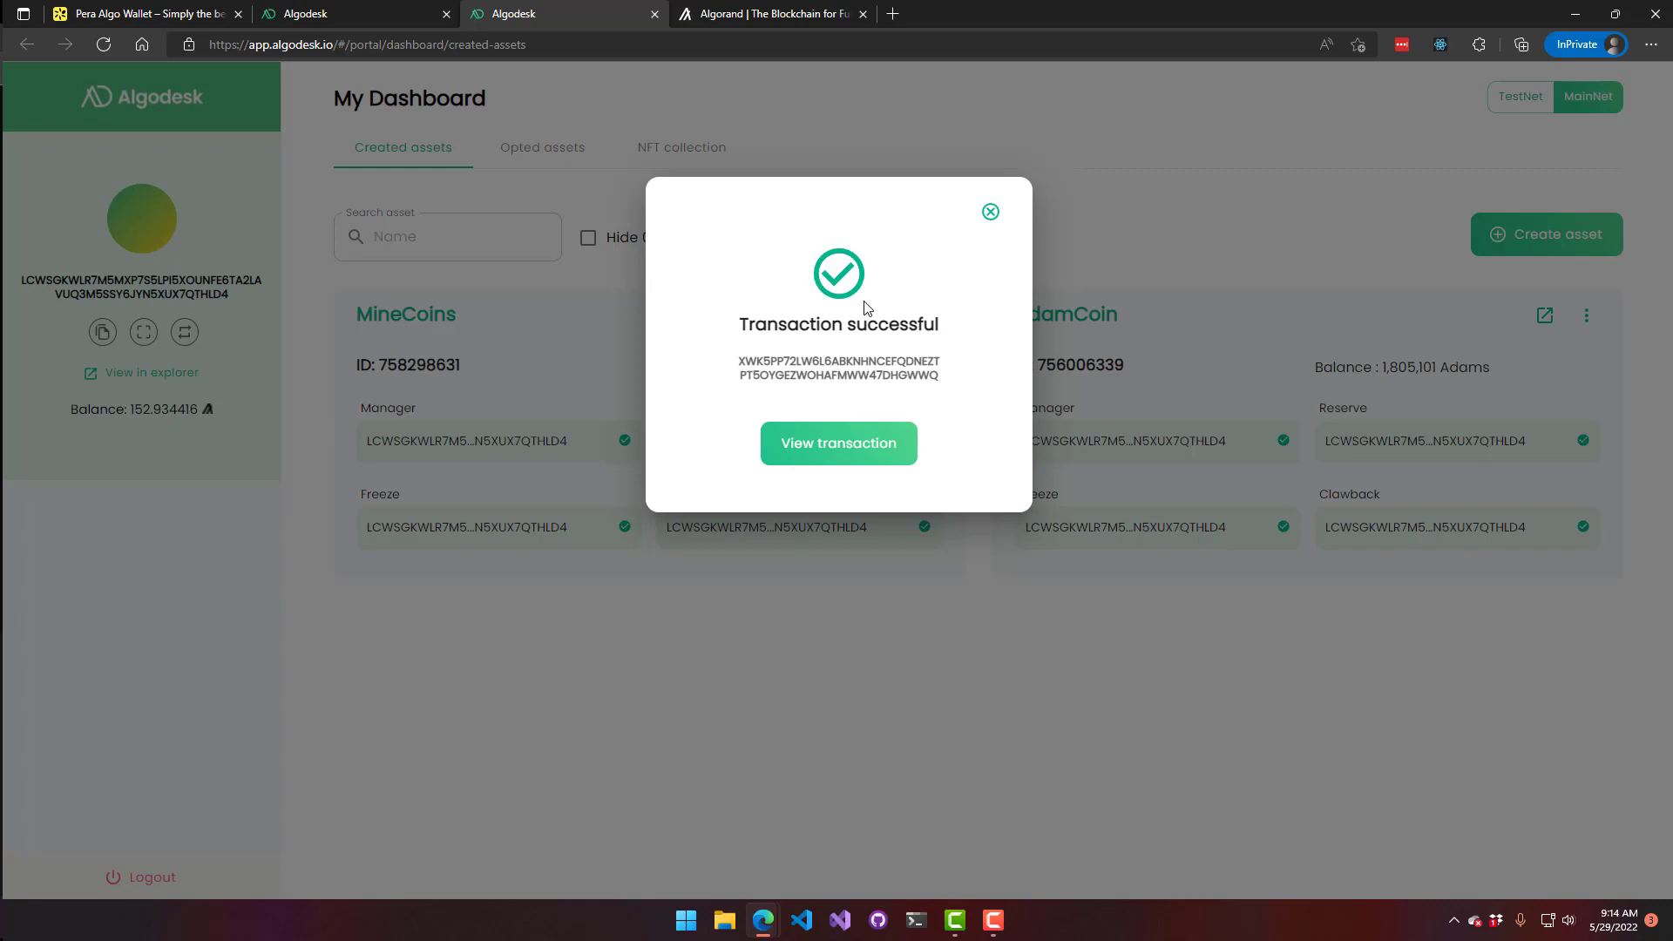
pyautogui.click(991, 211)
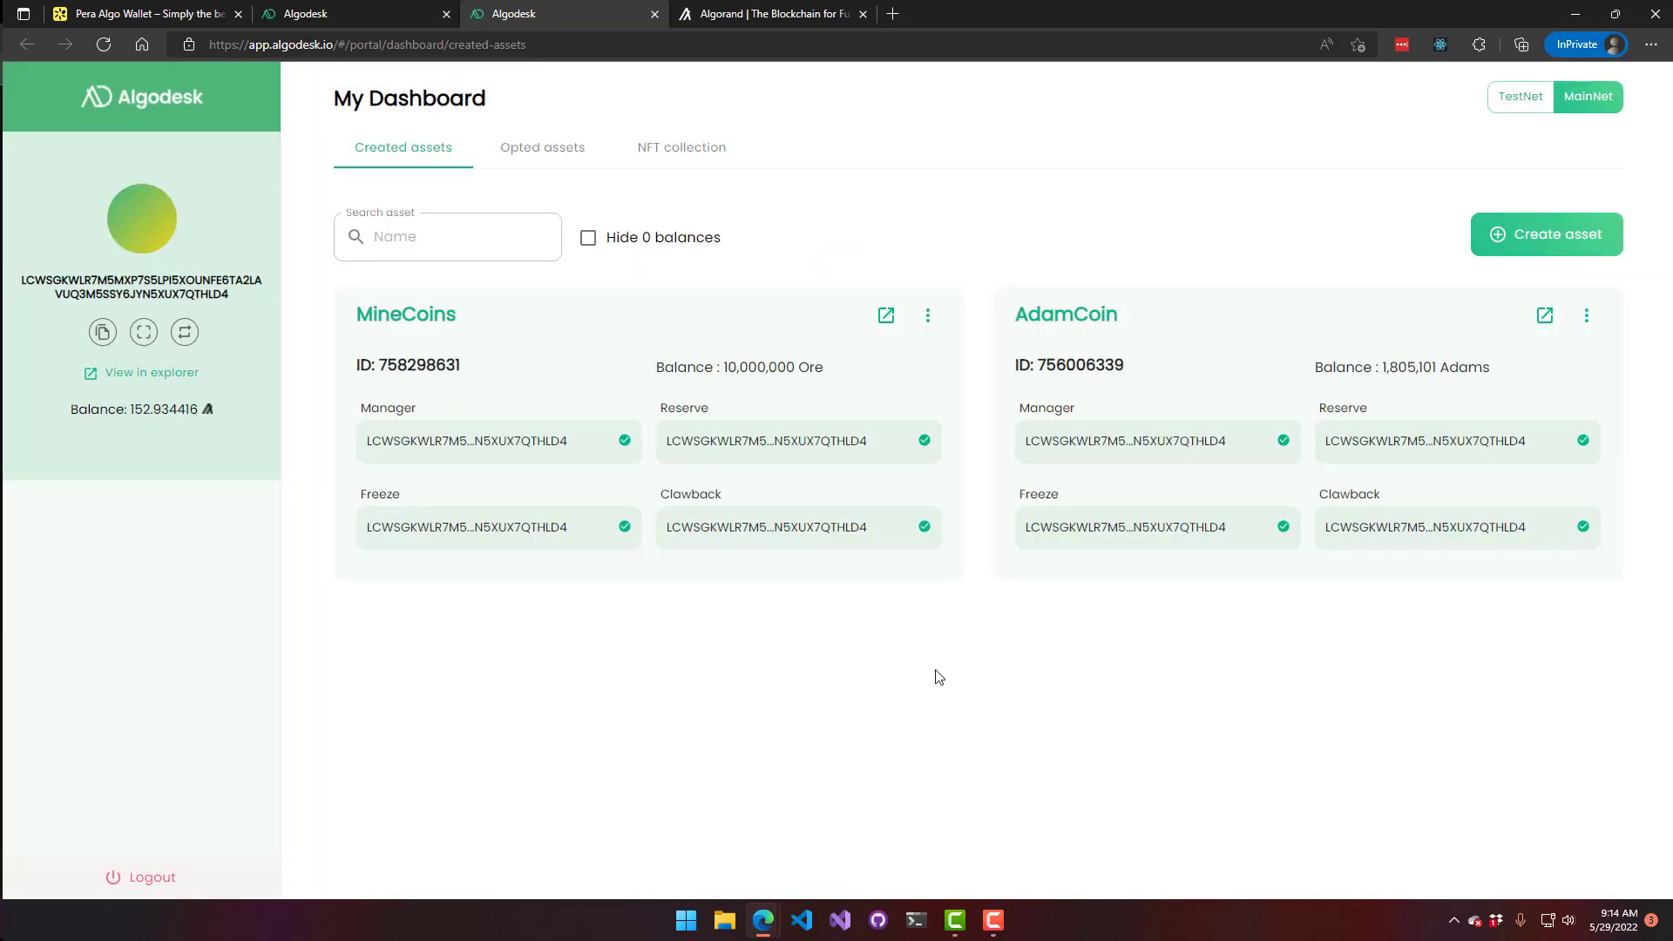
pyautogui.doubleClick(771, 366)
pyautogui.click(787, 729)
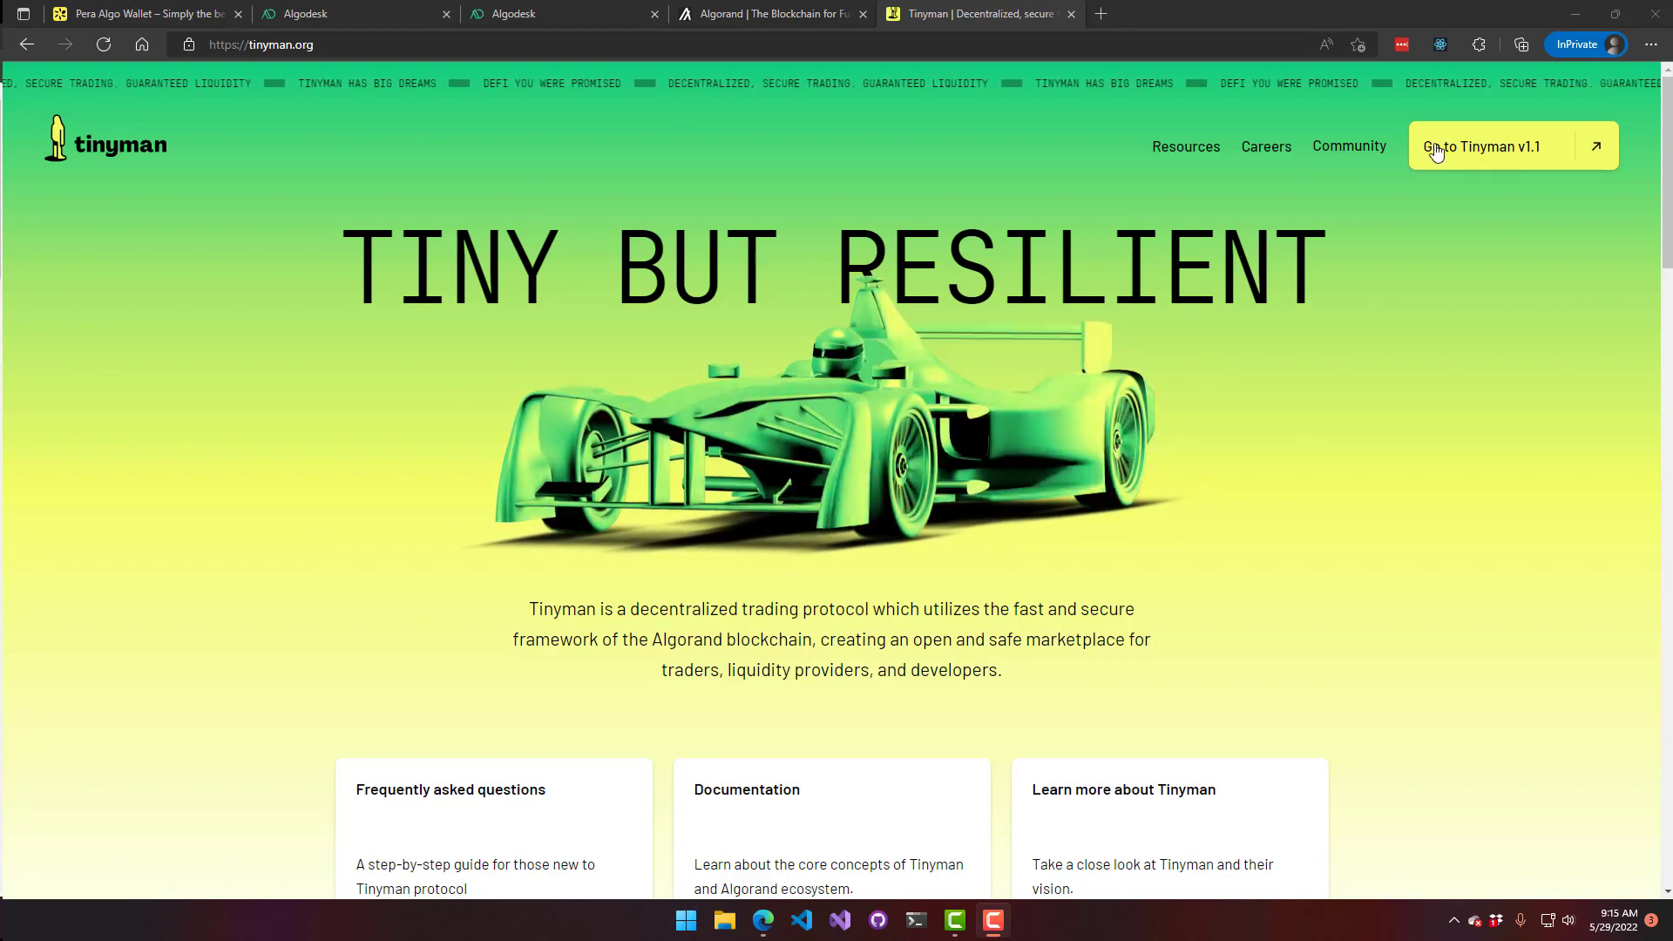
# Launch the Tinyman v1.1 app, dismiss its Mainnet notice and connect it to Pera Wallet
pyautogui.click(1468, 154)
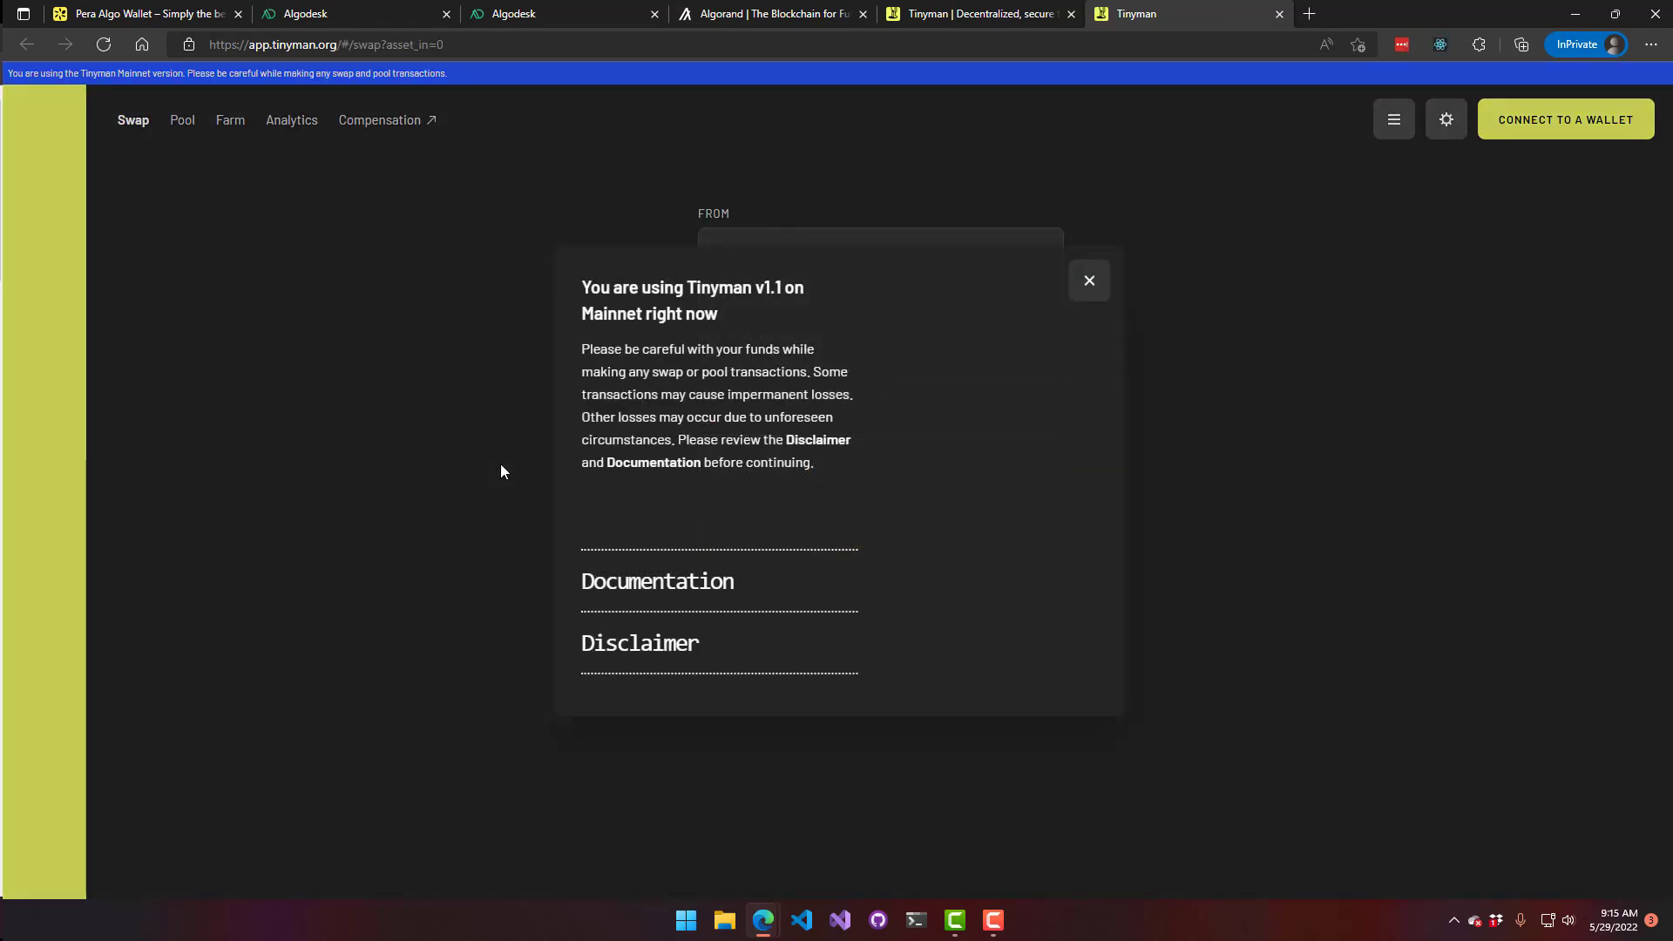
pyautogui.click(1089, 284)
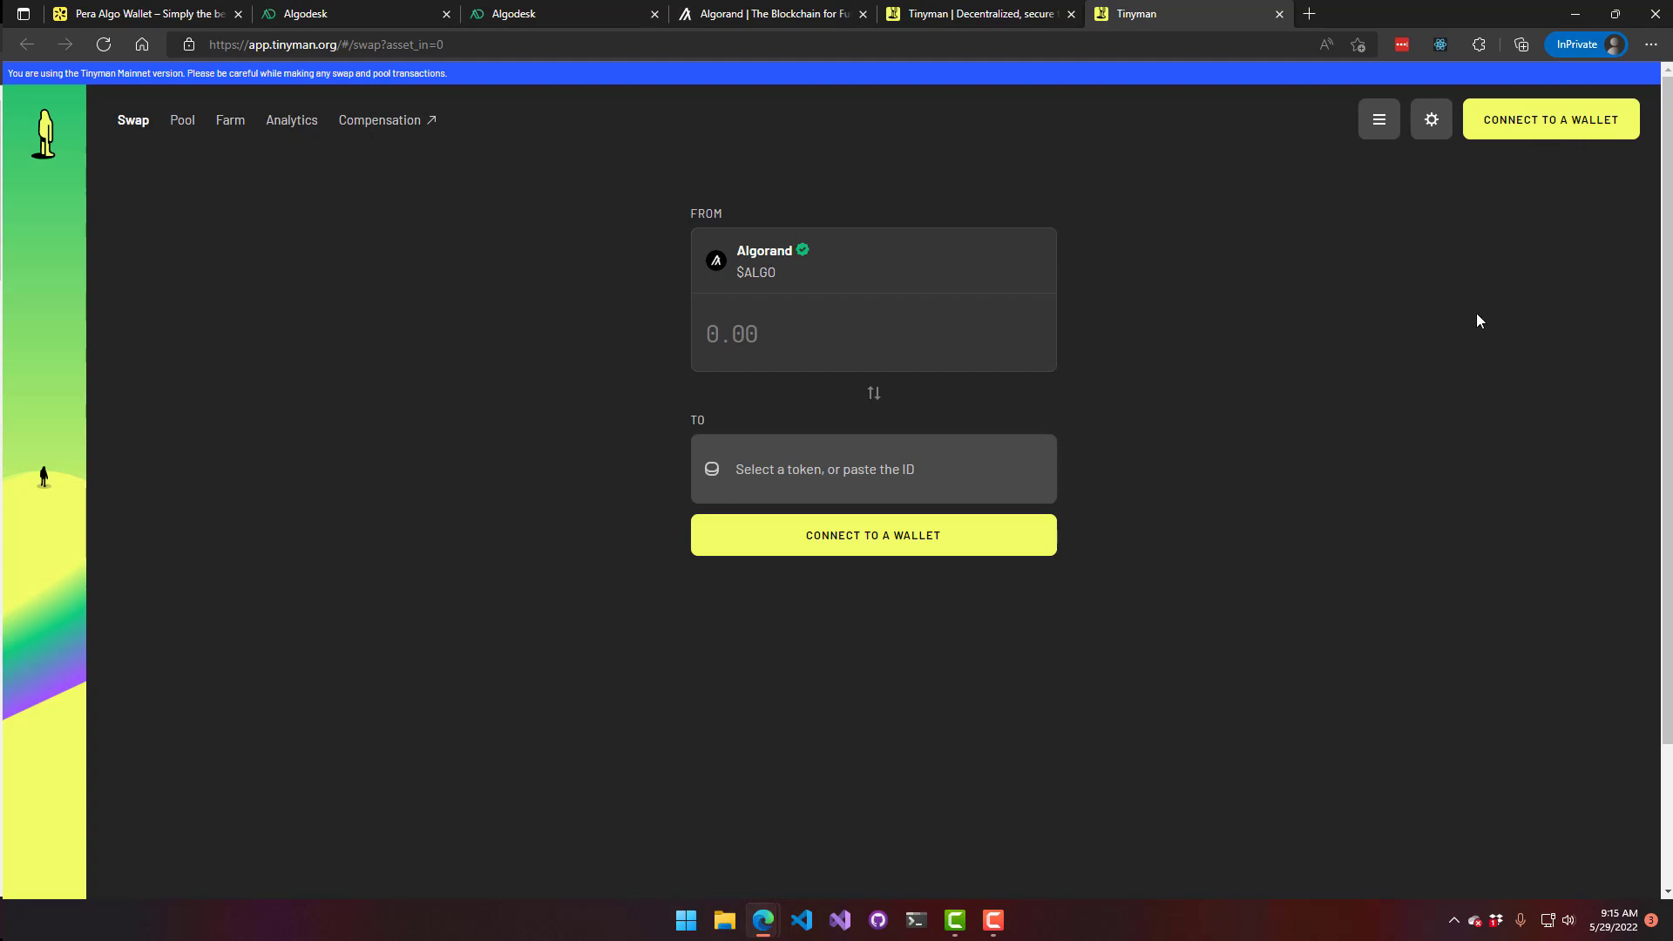
pyautogui.click(843, 535)
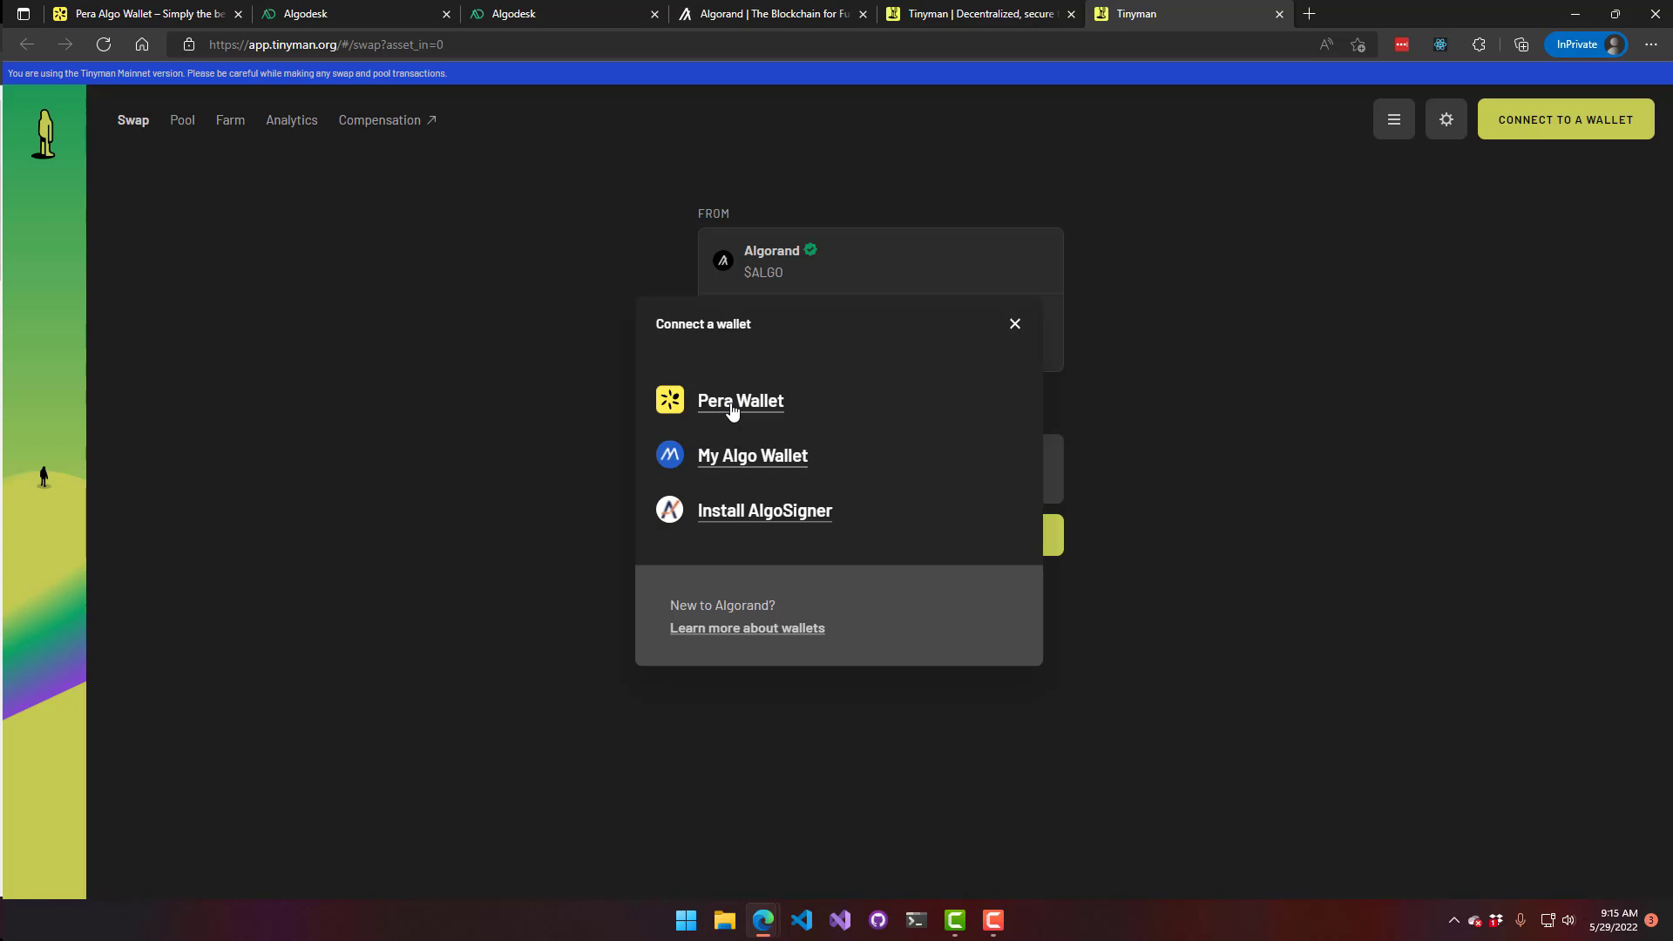
pyautogui.click(731, 406)
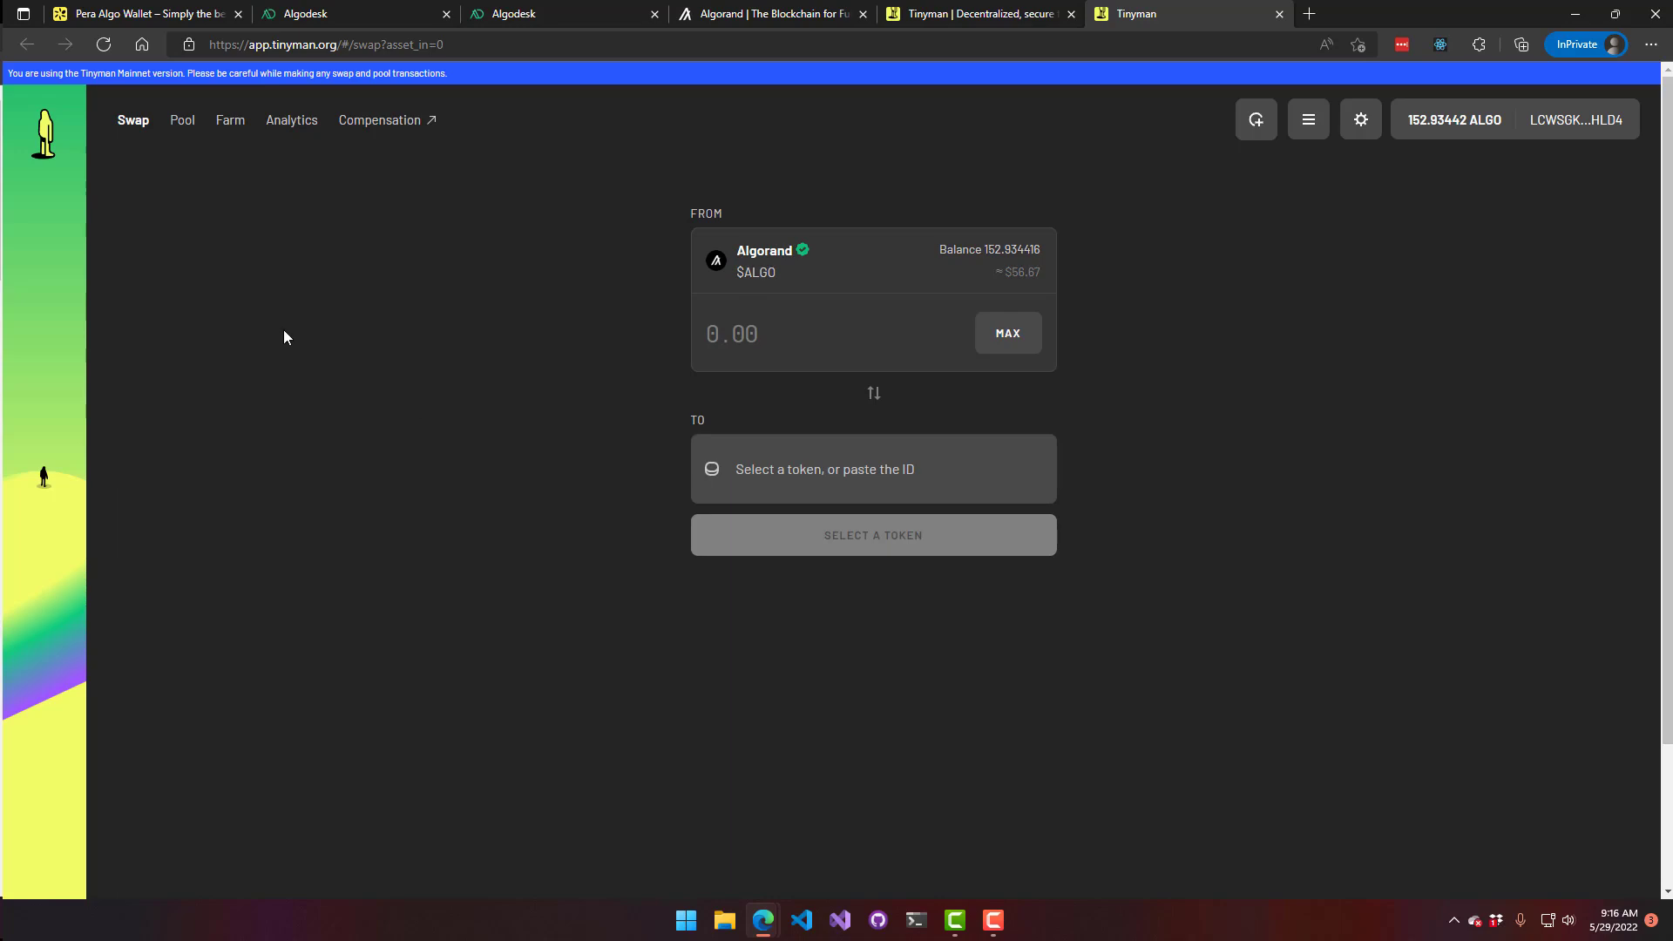
# Create a new liquidity pool on Tinyman that pairs Algorand with the MineCoins token
pyautogui.click(182, 122)
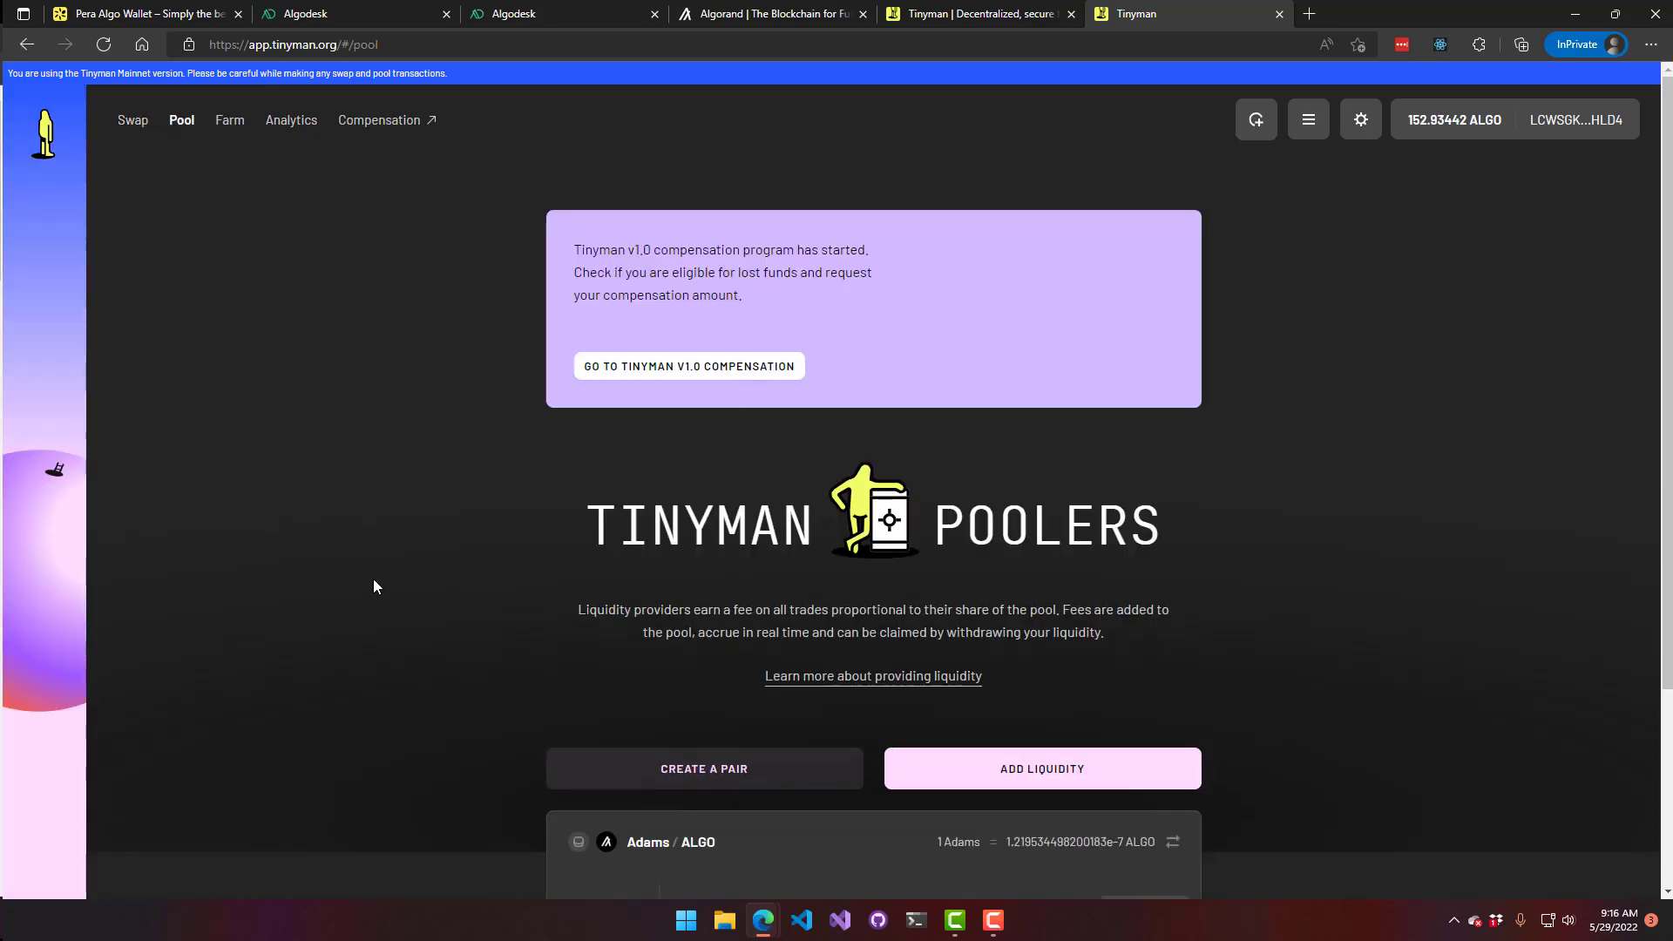
pyautogui.scroll(-3, 375, 586)
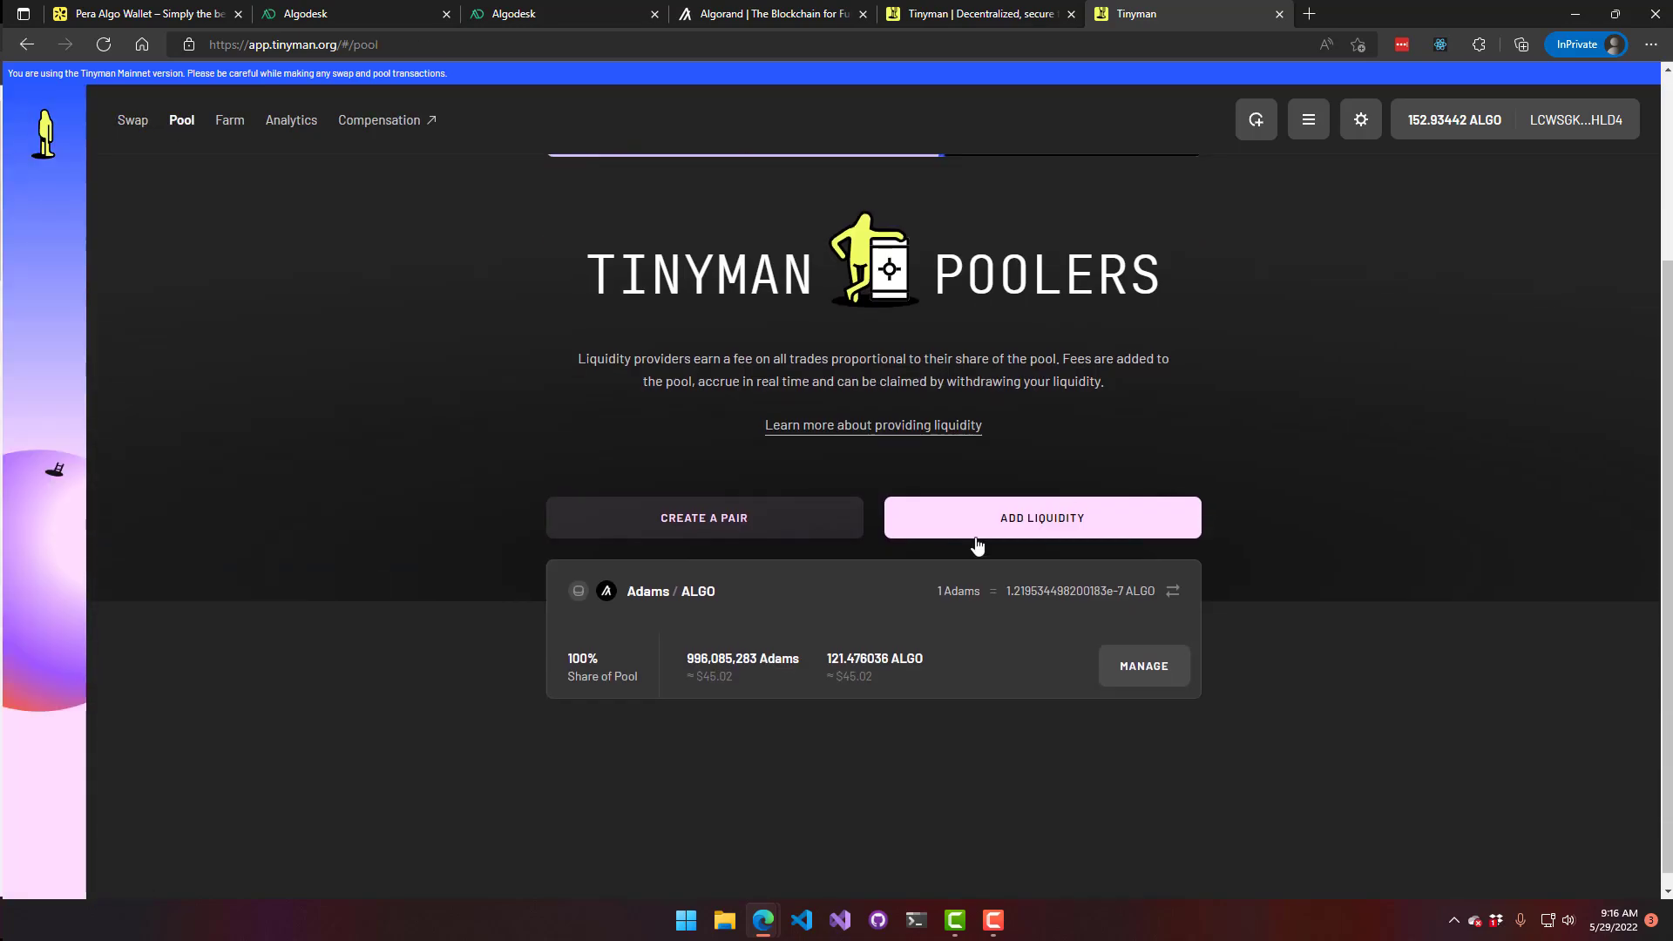
pyautogui.click(798, 528)
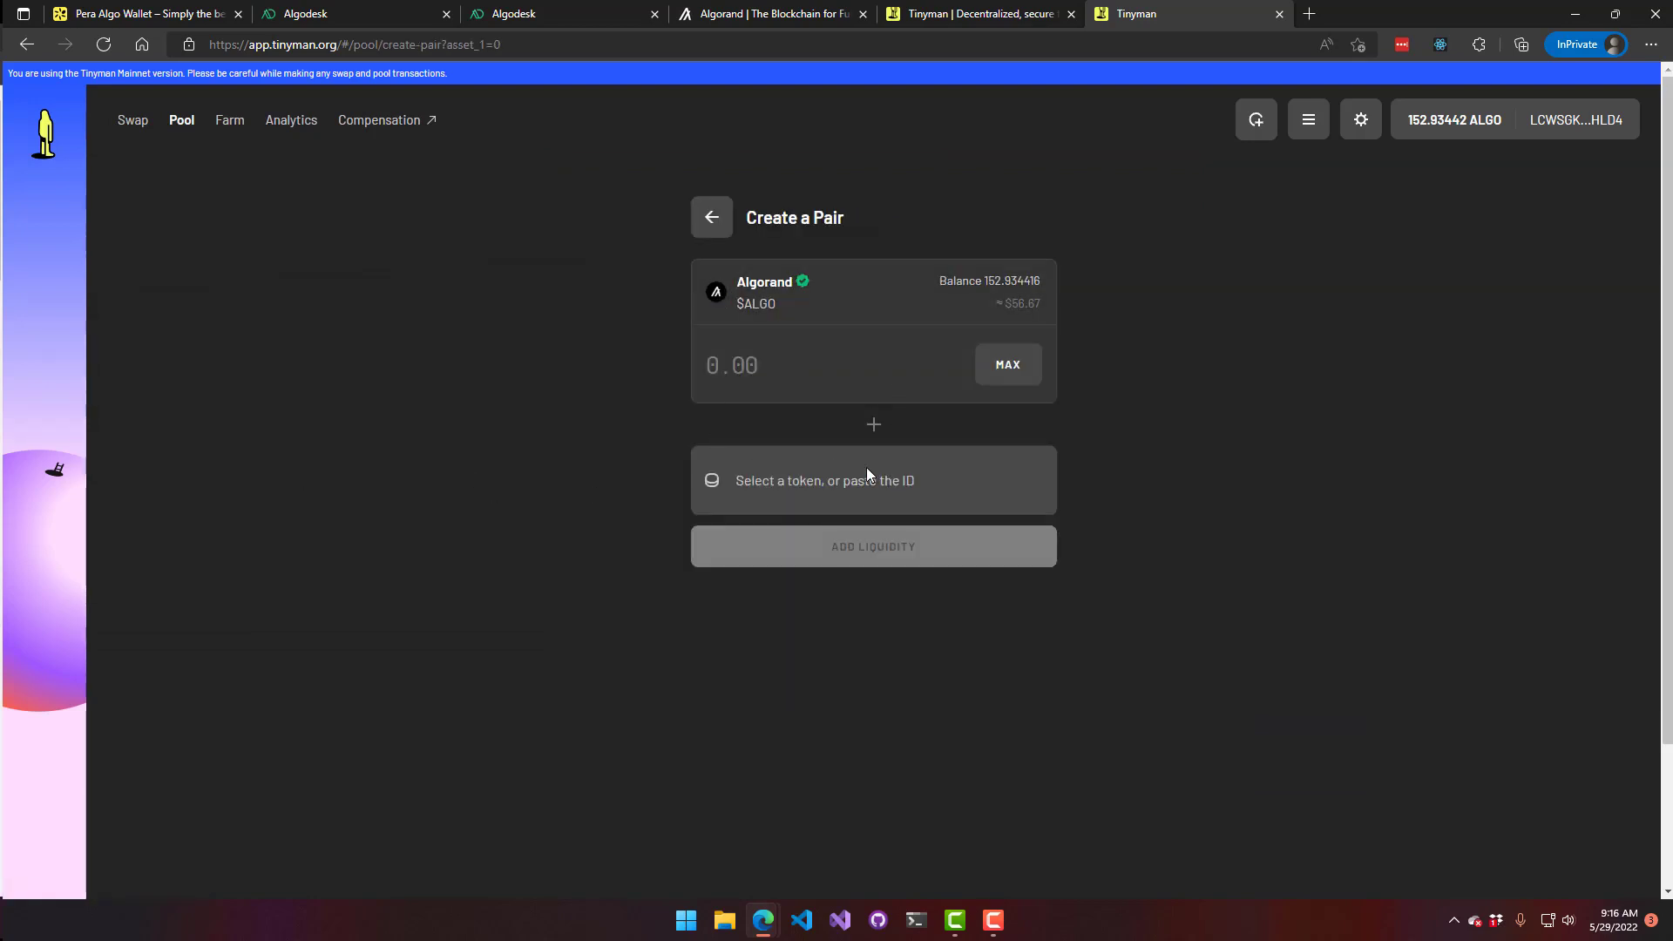
pyautogui.click(818, 509)
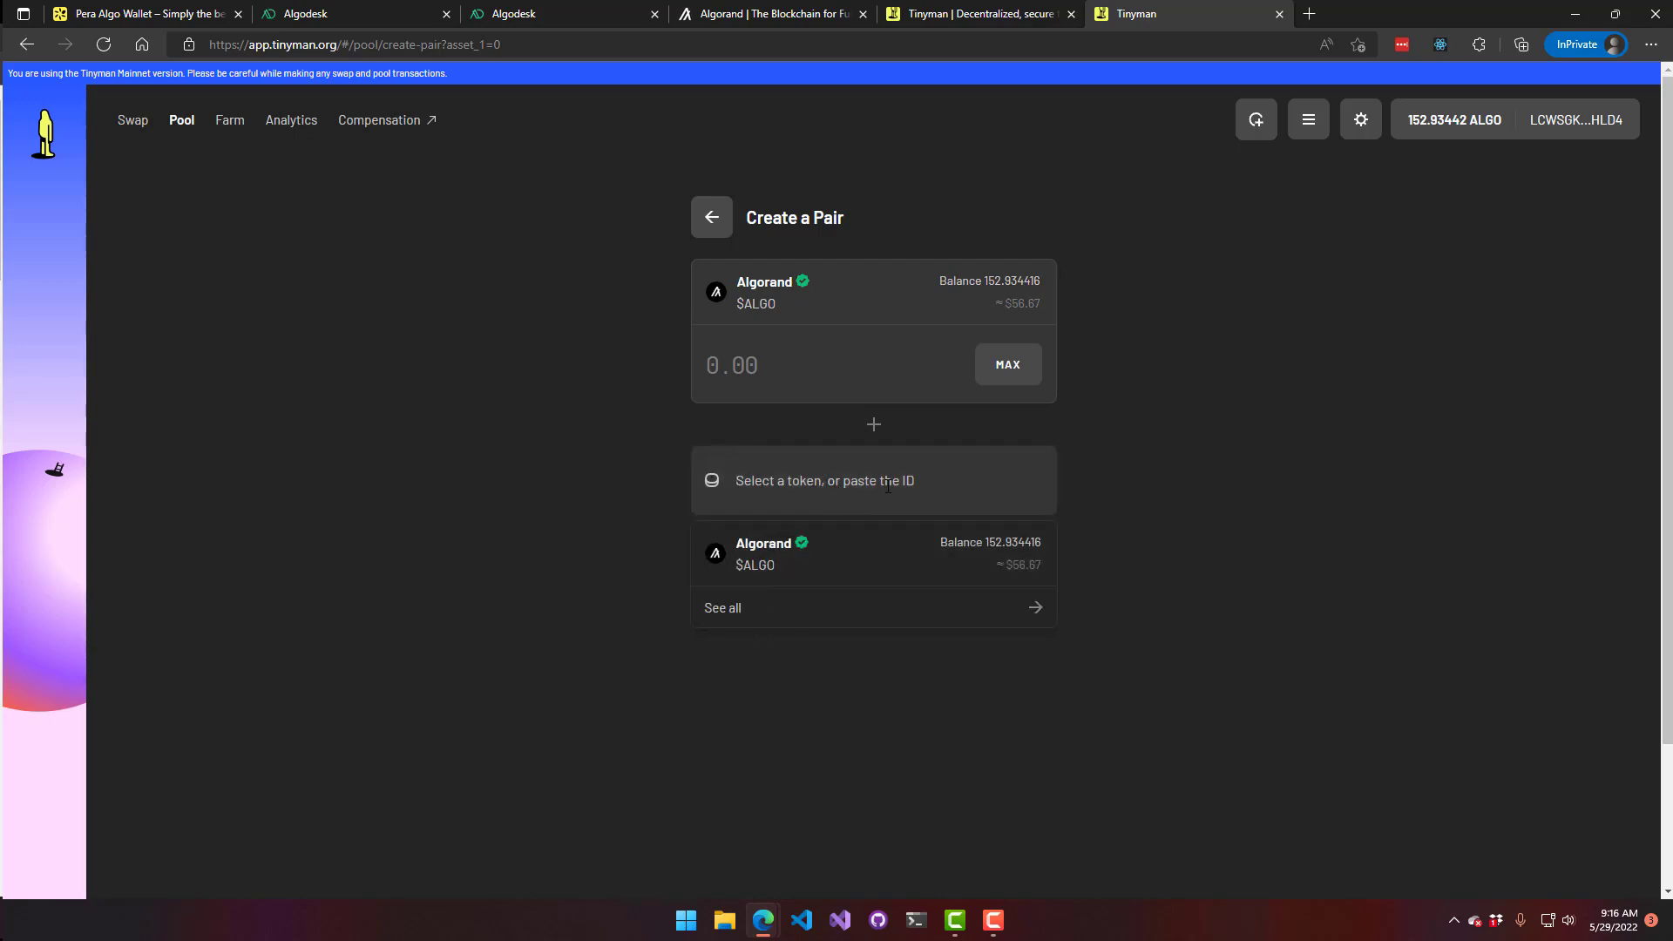
pyautogui.click(757, 609)
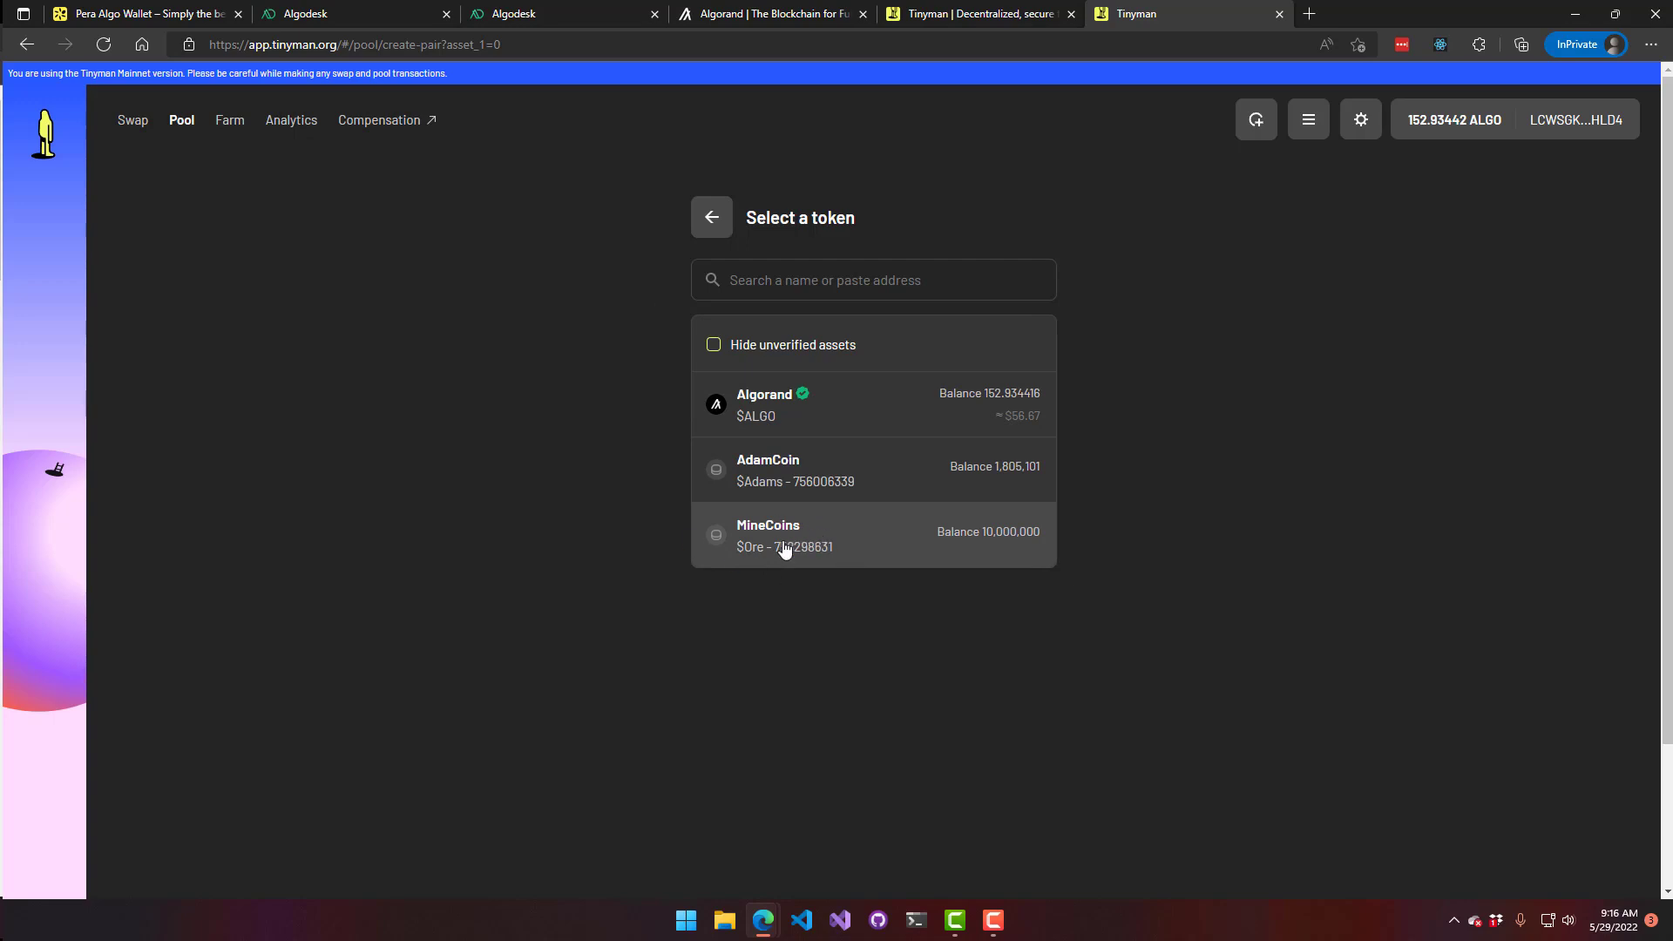
pyautogui.click(832, 537)
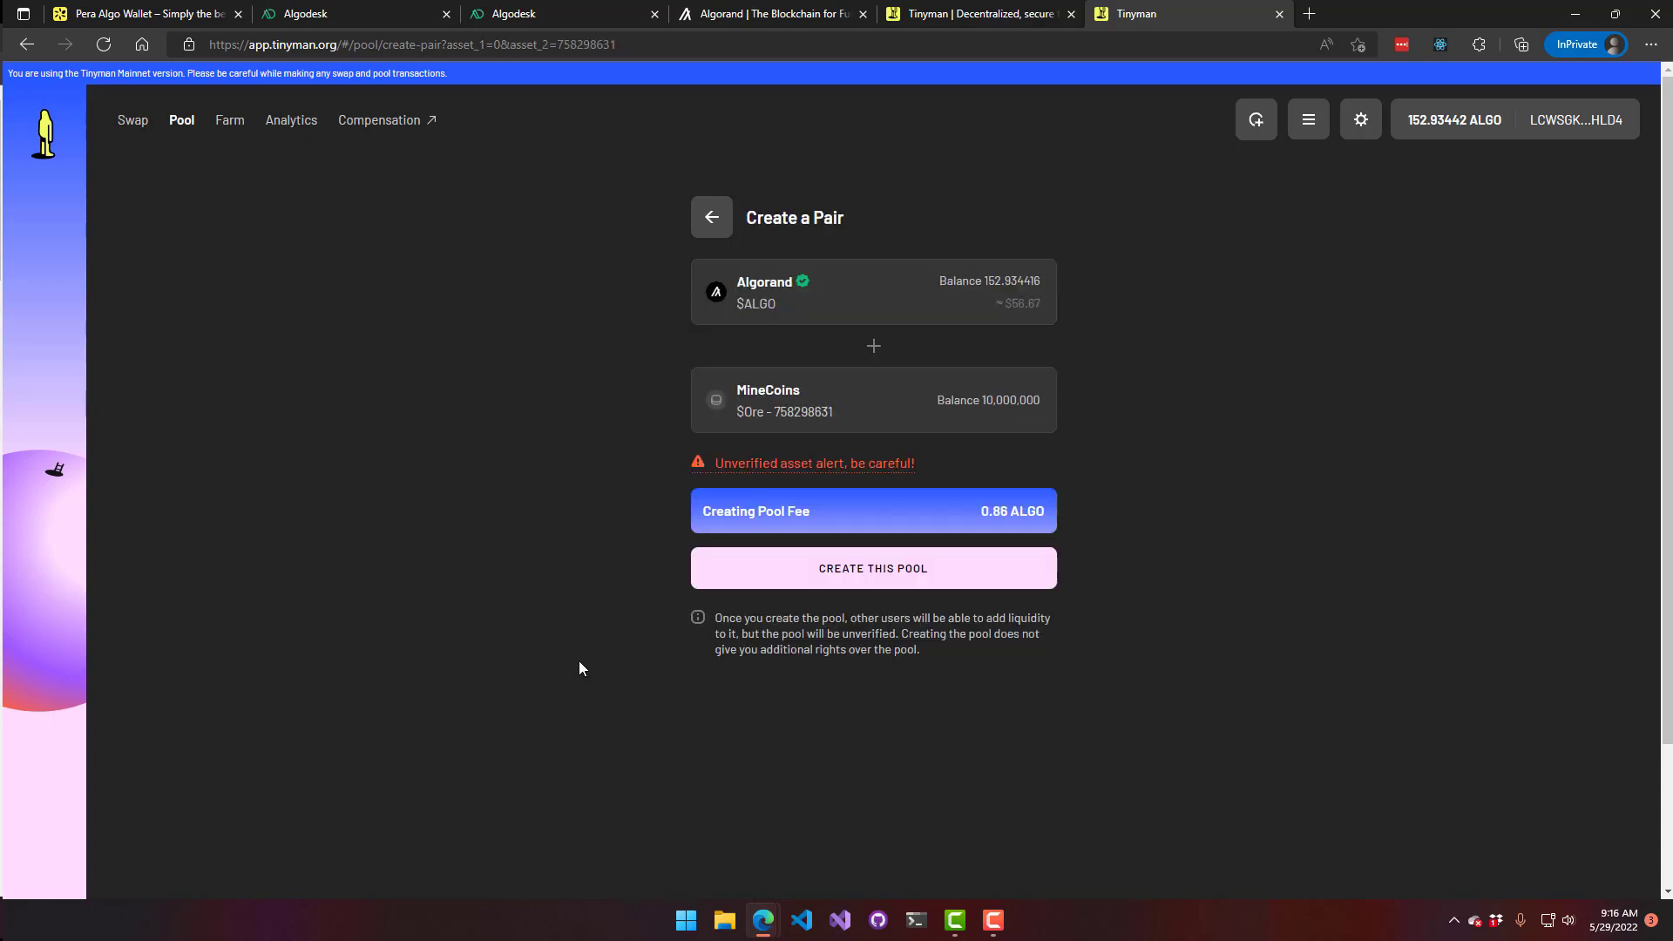
pyautogui.moveTo(803, 463)
pyautogui.click(941, 583)
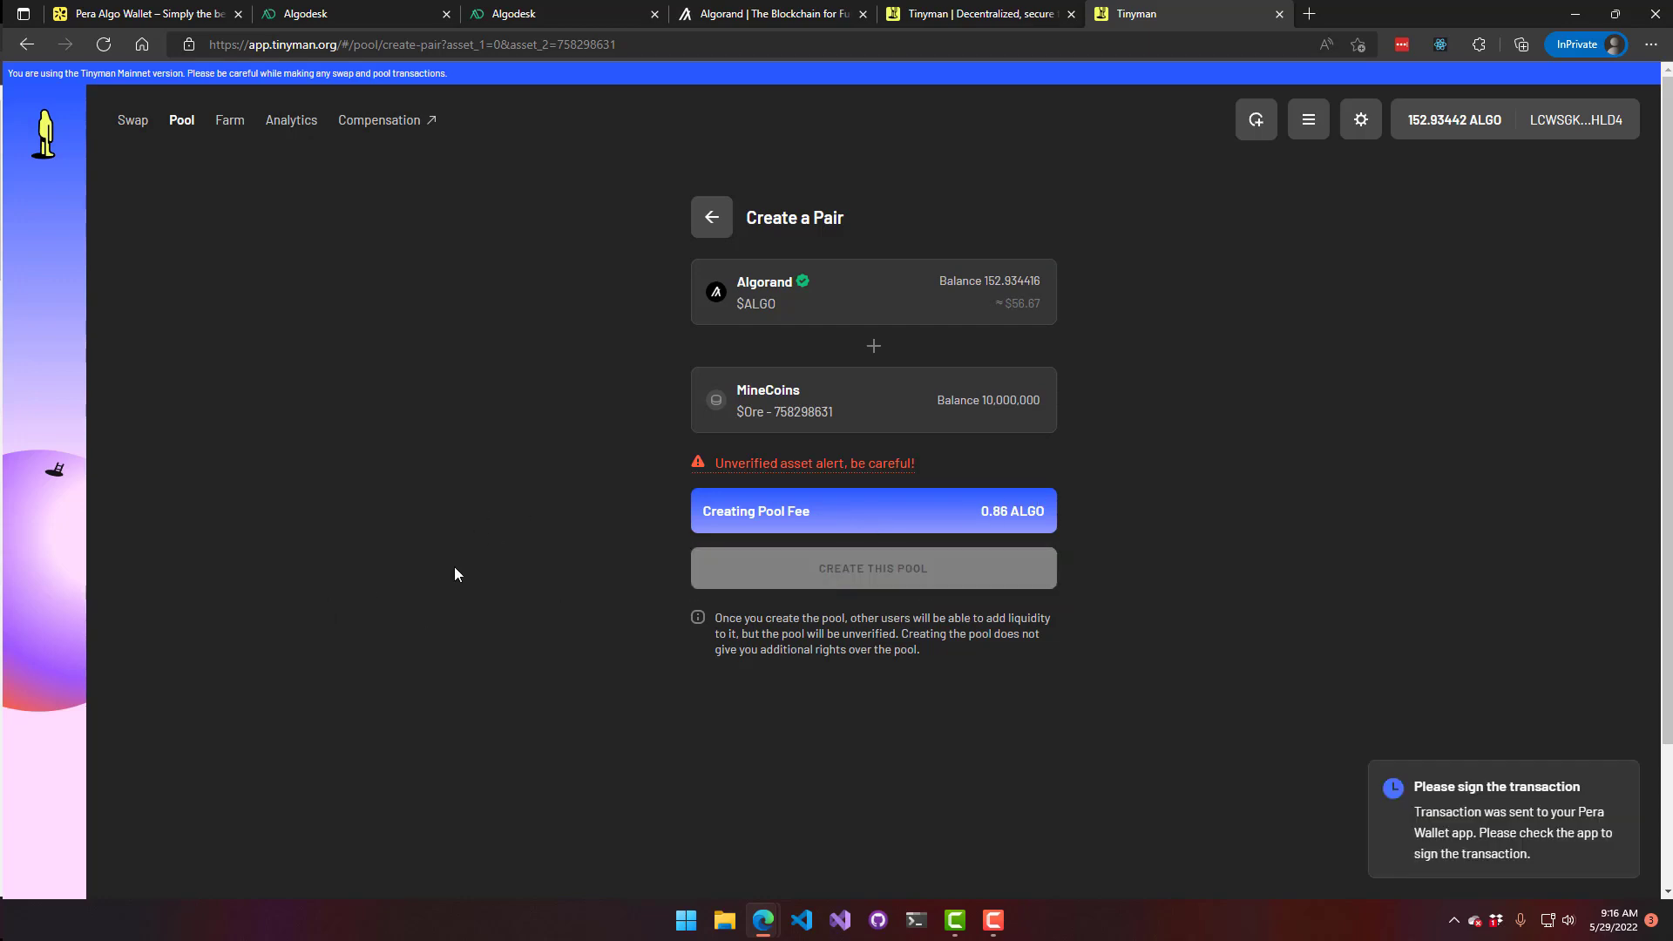
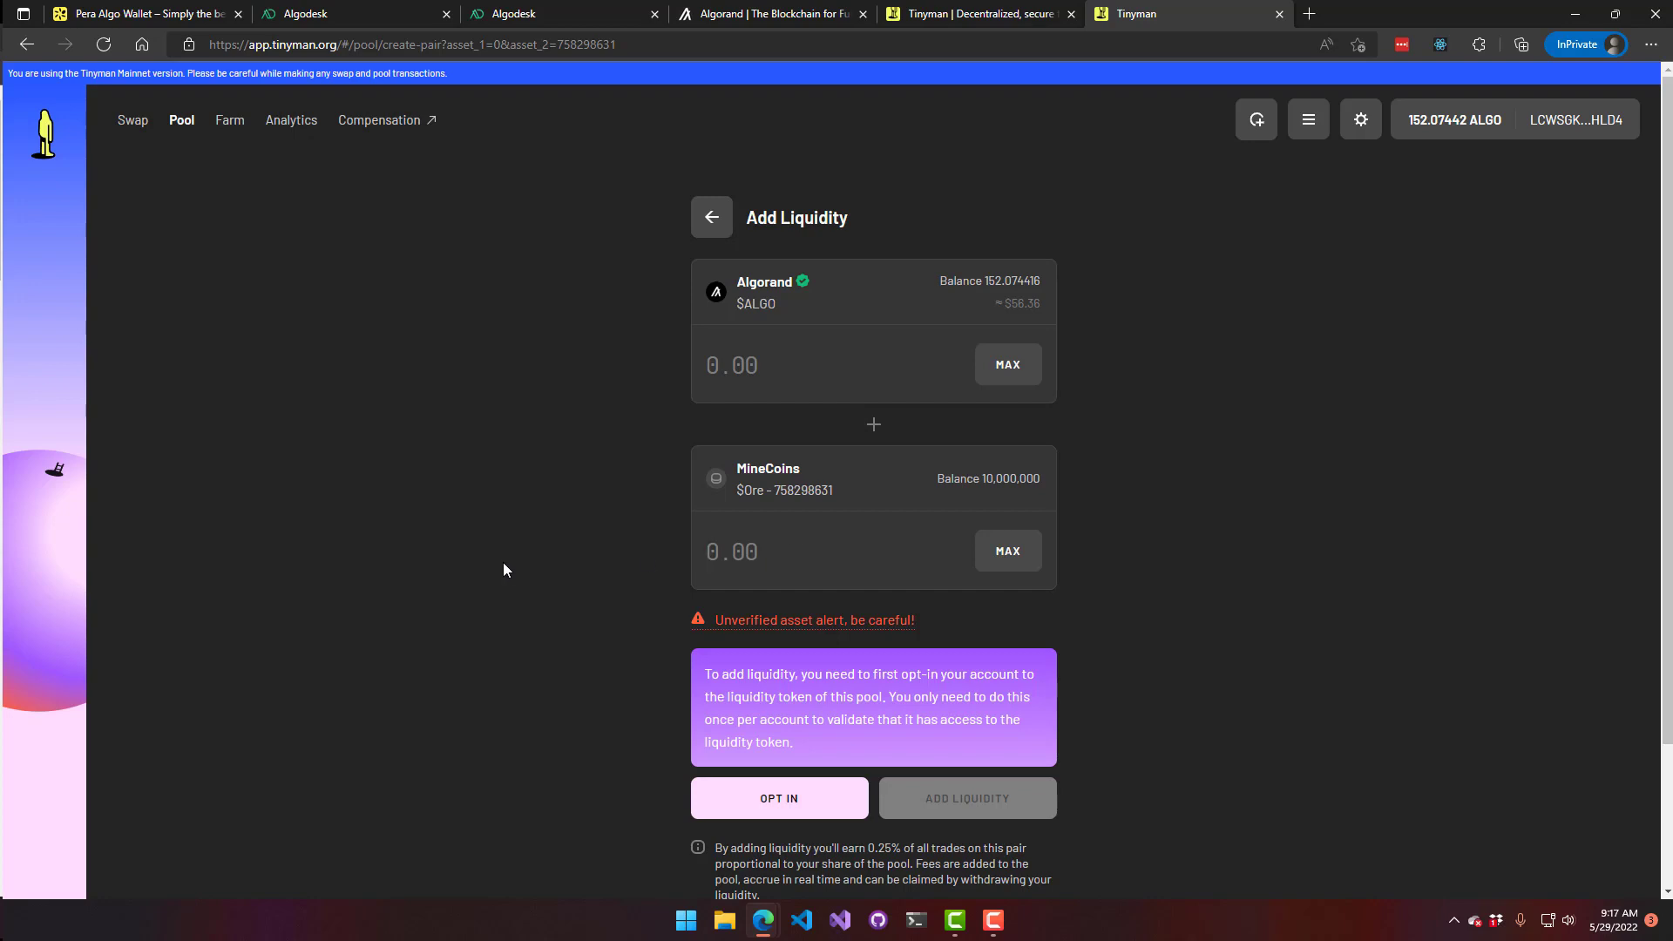
# Set the liquidity amounts for the new pool to 50 ALGO and the maximum 10,000,000 MineCoins
pyautogui.click(901, 367)
pyautogui.write('50')
pyautogui.click(697, 582)
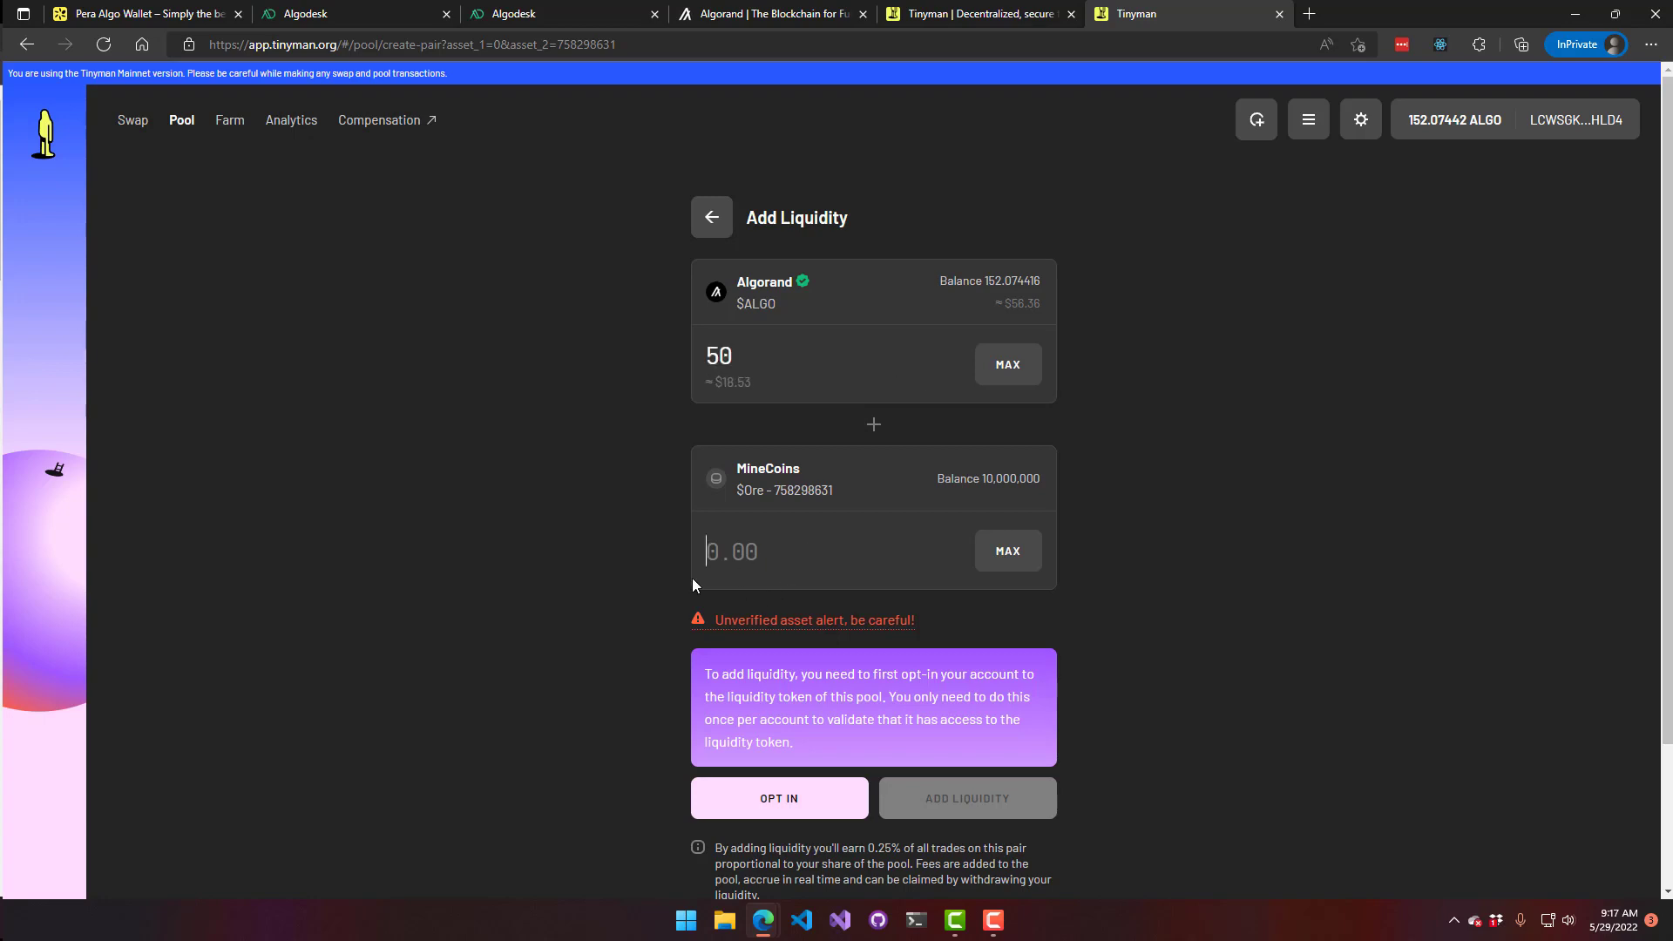
pyautogui.click(1011, 552)
pyautogui.click(778, 365)
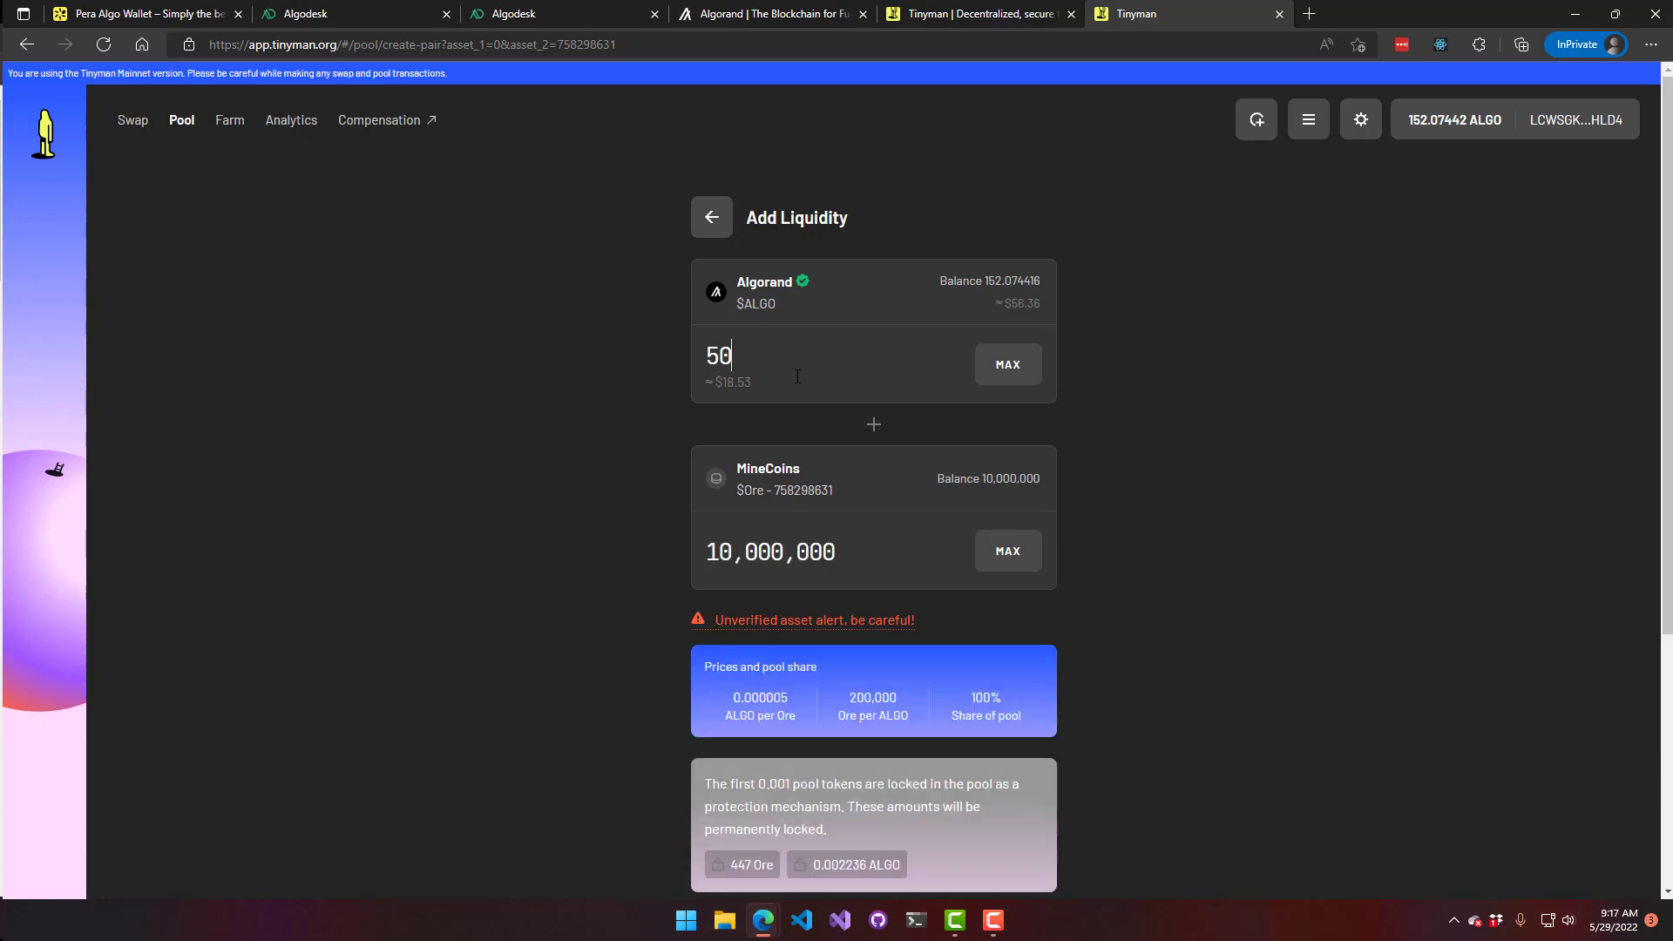
pyautogui.click(930, 554)
pyautogui.scroll(-2, 512, 512)
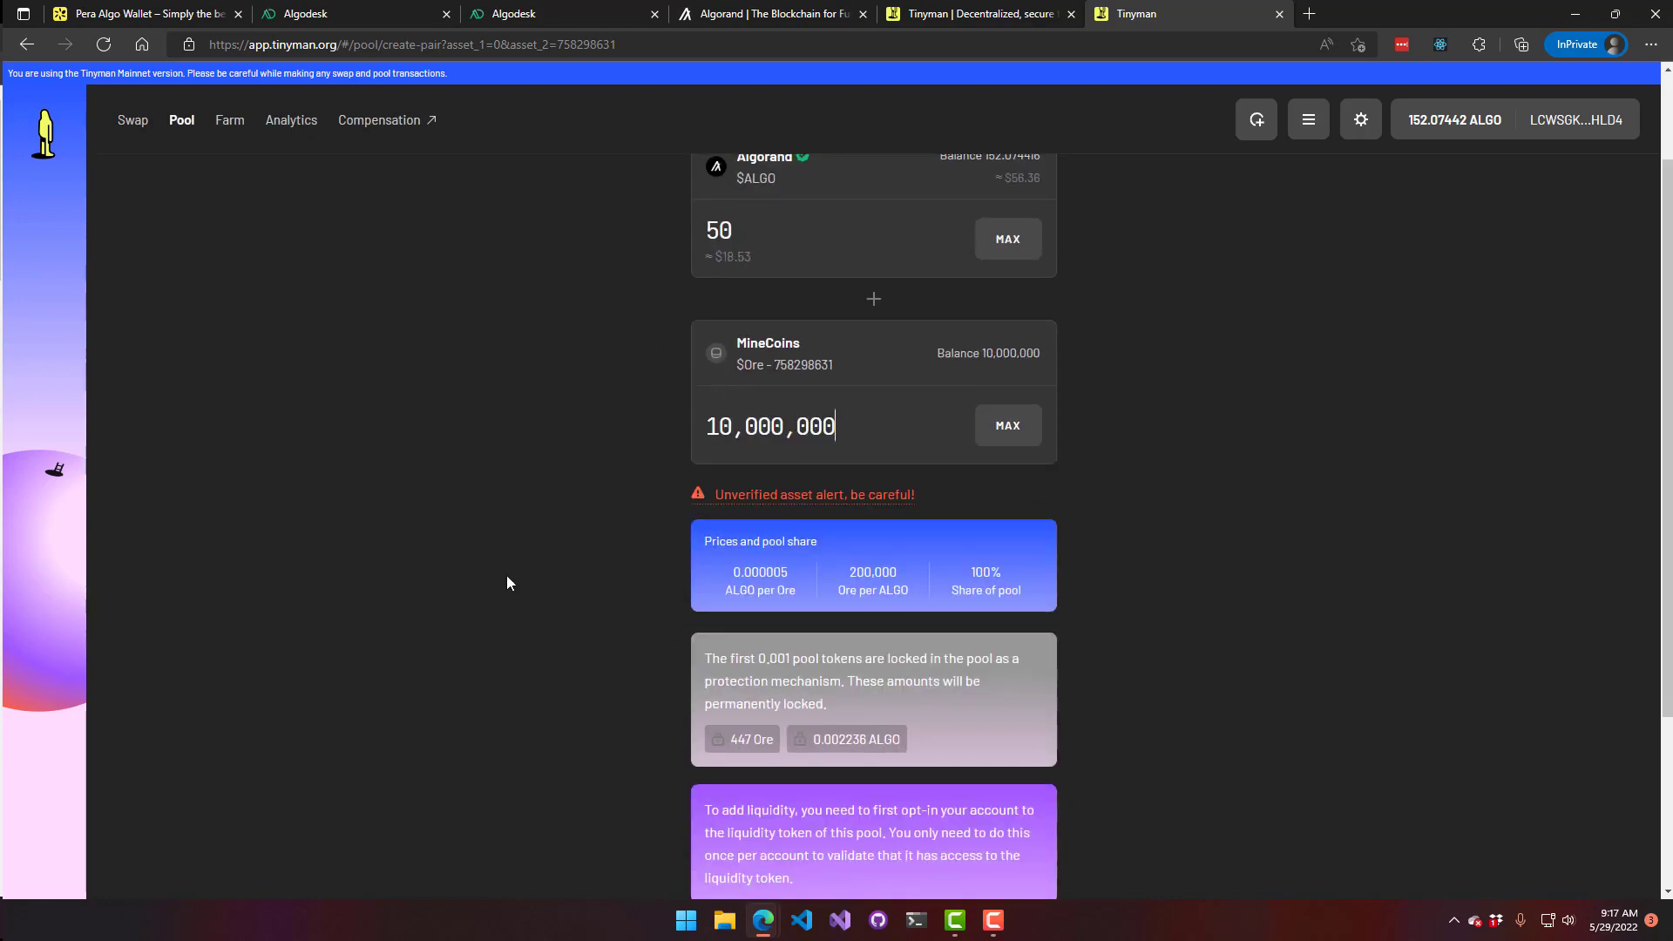
# Opt in to the ALGO/Ore pool's liquidity token, add the entered liquidity and confirm the supply
pyautogui.scroll(-4, 507, 583)
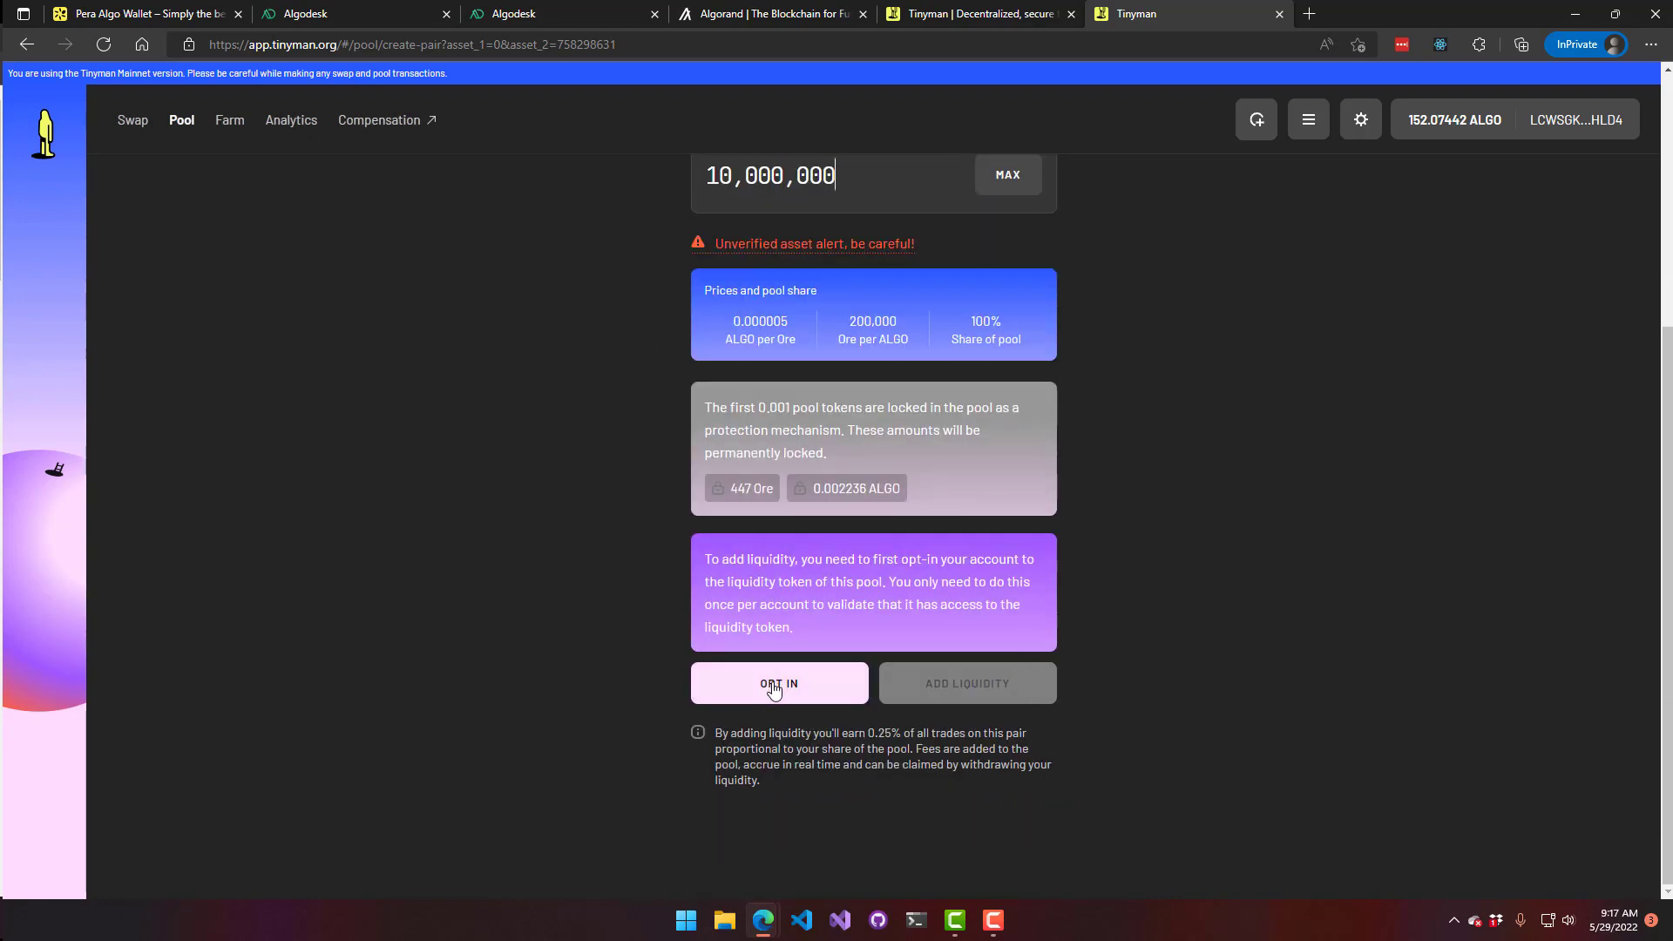
pyautogui.click(774, 687)
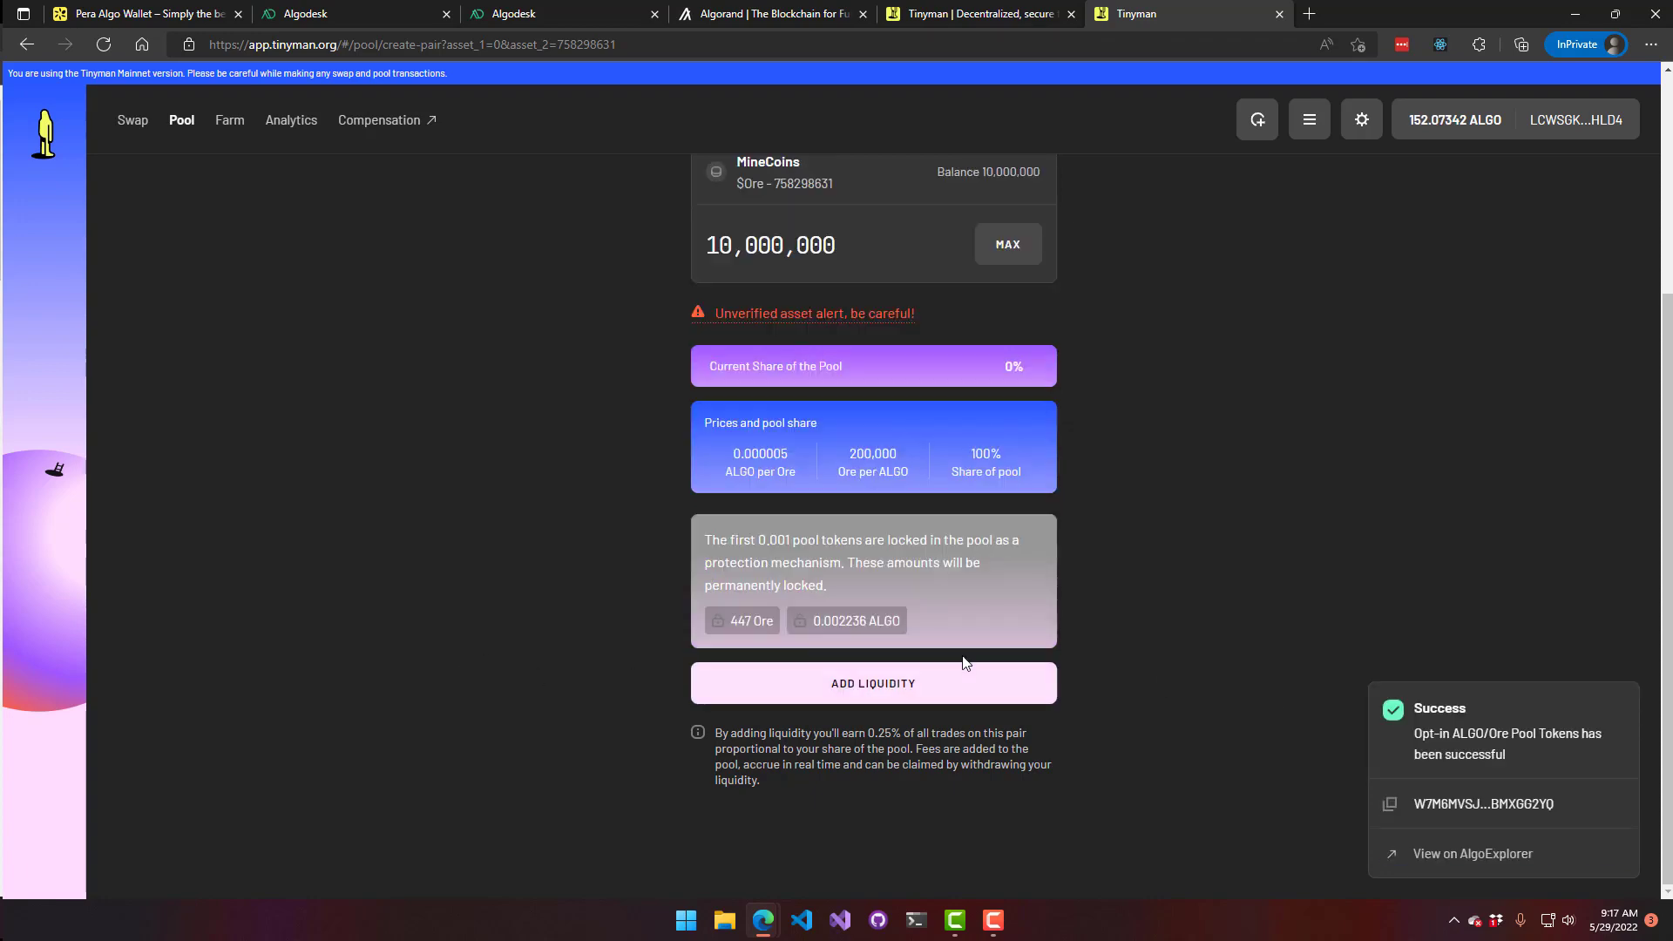
pyautogui.click(862, 688)
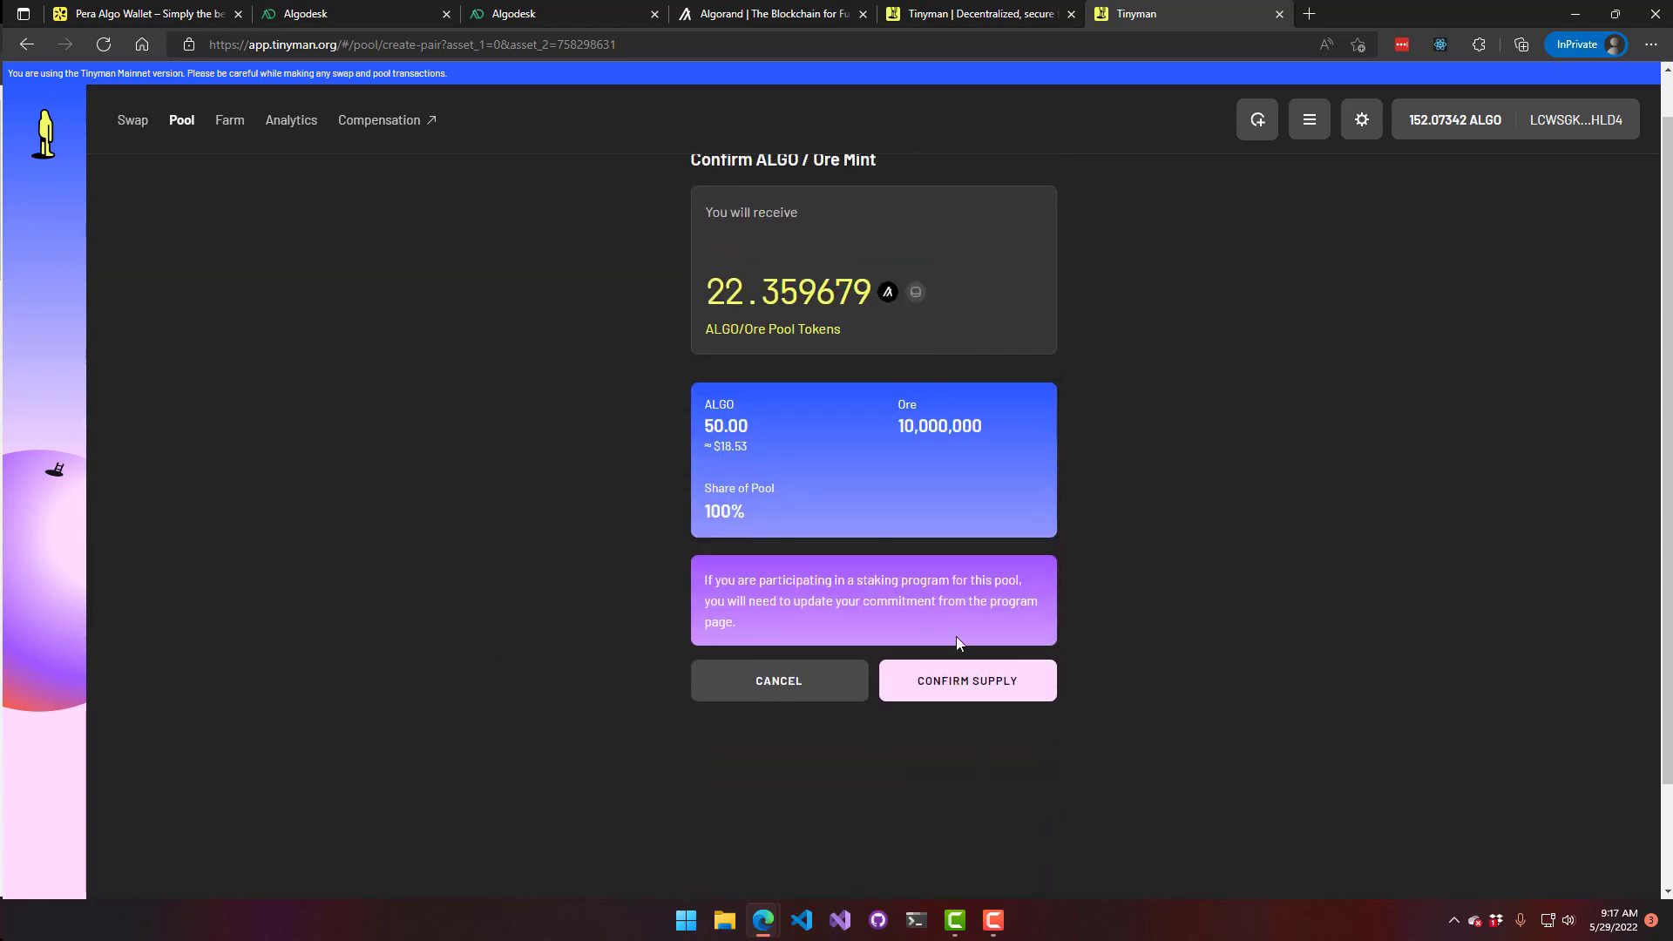
pyautogui.click(969, 686)
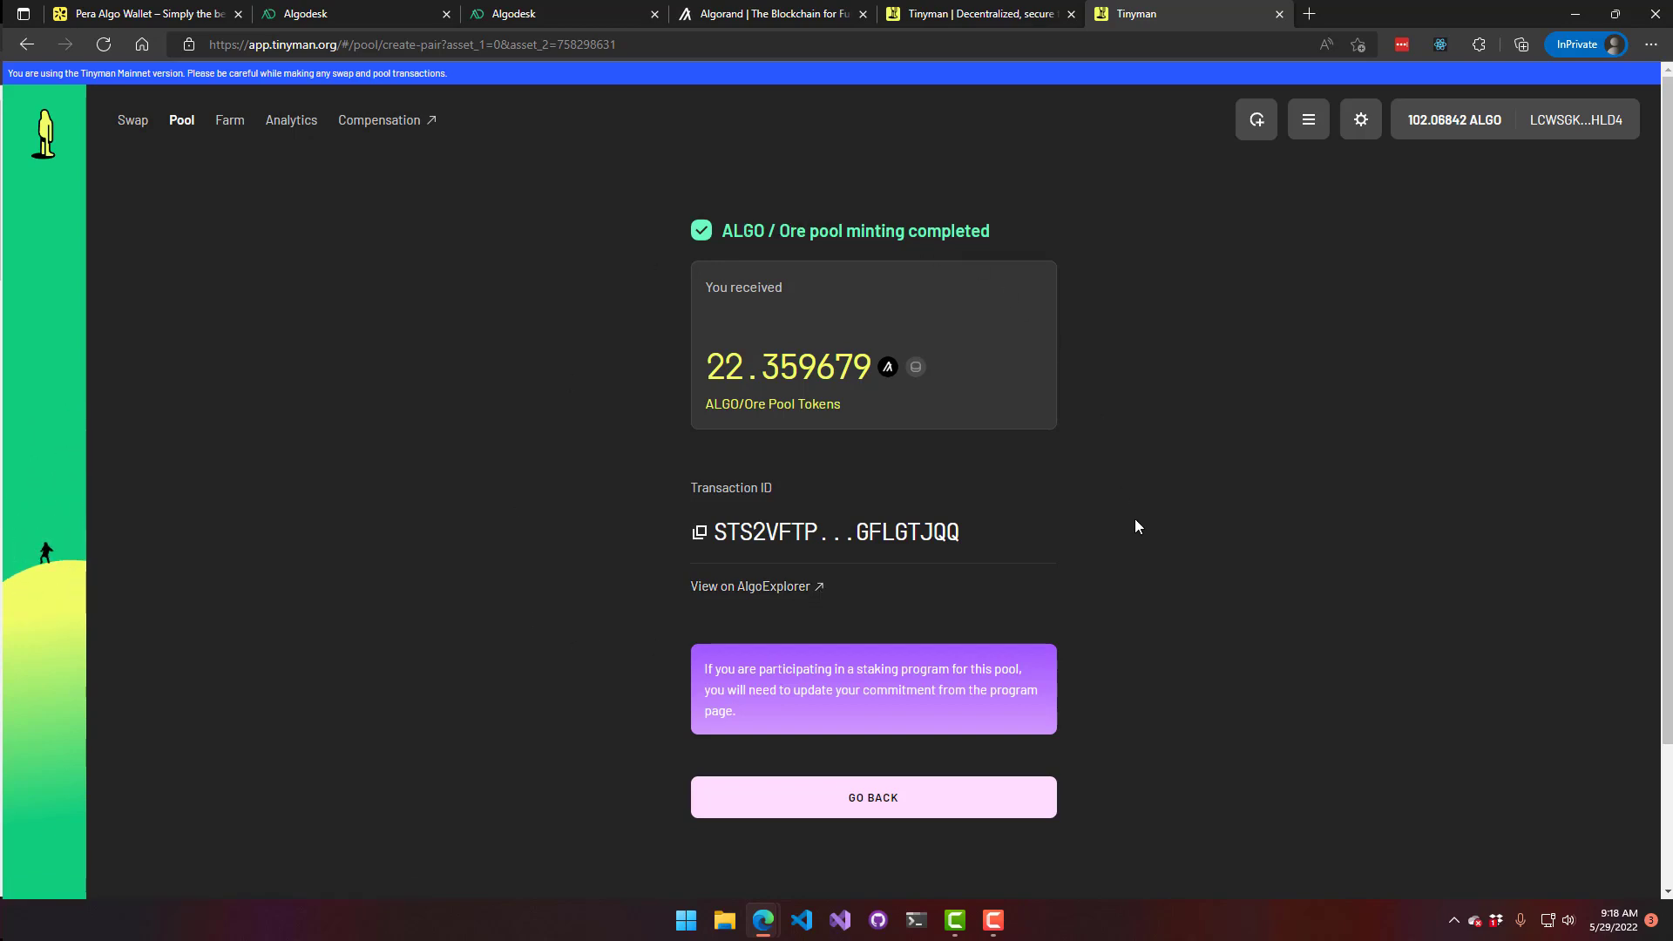
# Return to the pool overview and review the Ore/ALGO pool's share and amounts
pyautogui.click(852, 811)
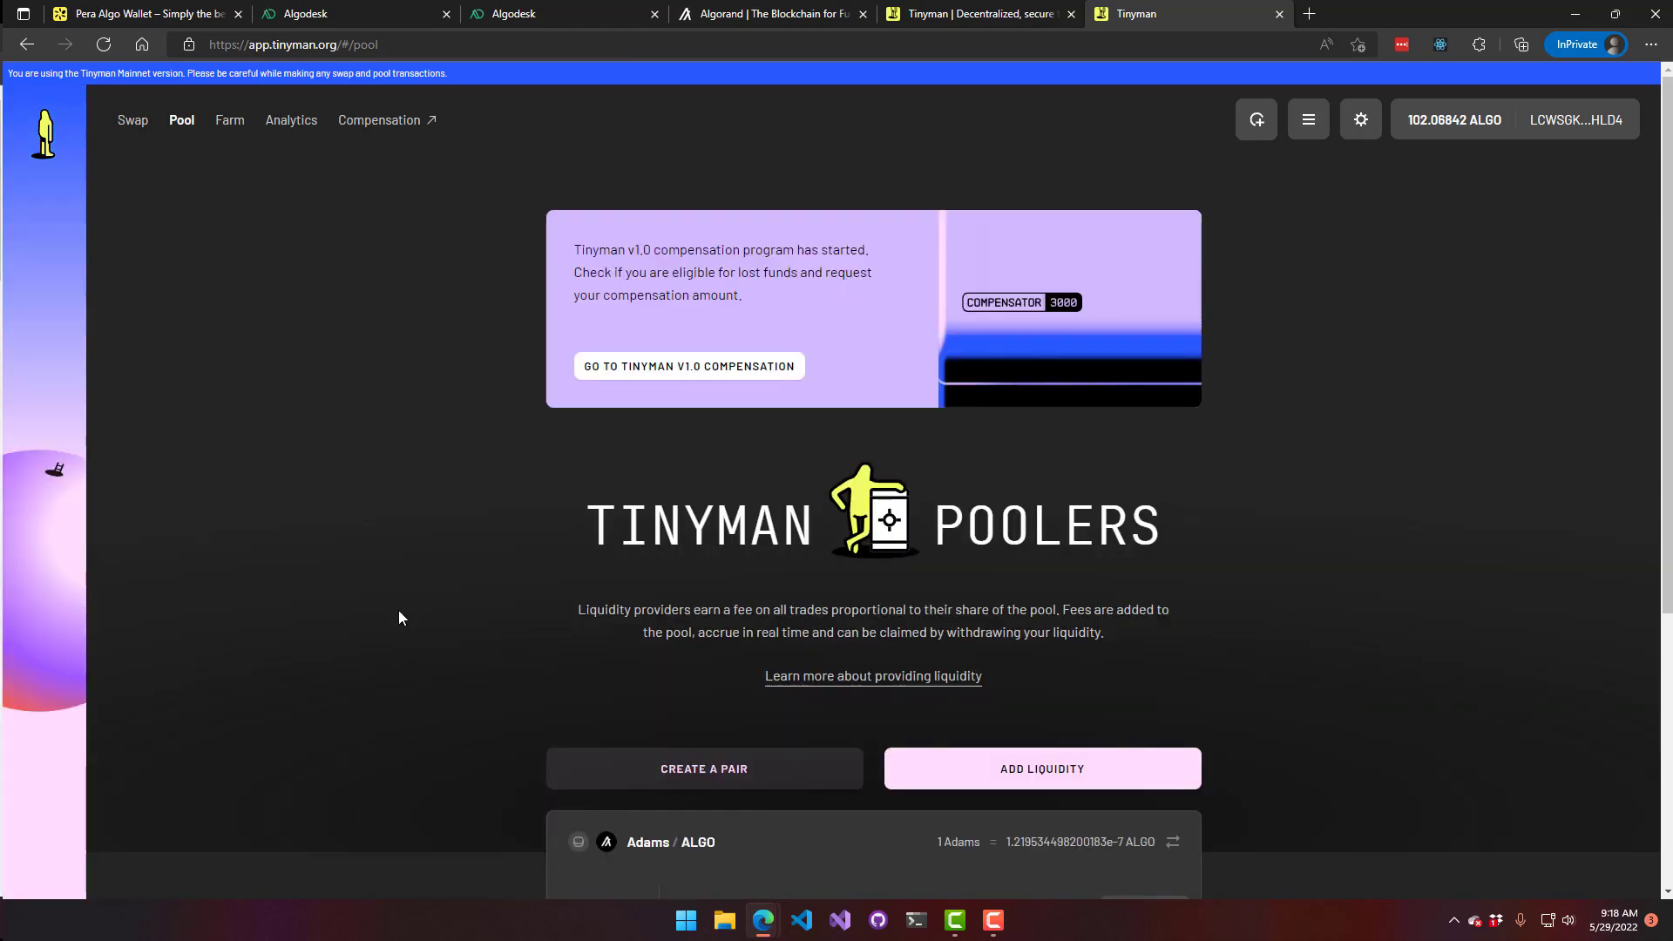
pyautogui.scroll(-2, 401, 601)
pyautogui.scroll(-2, 379, 634)
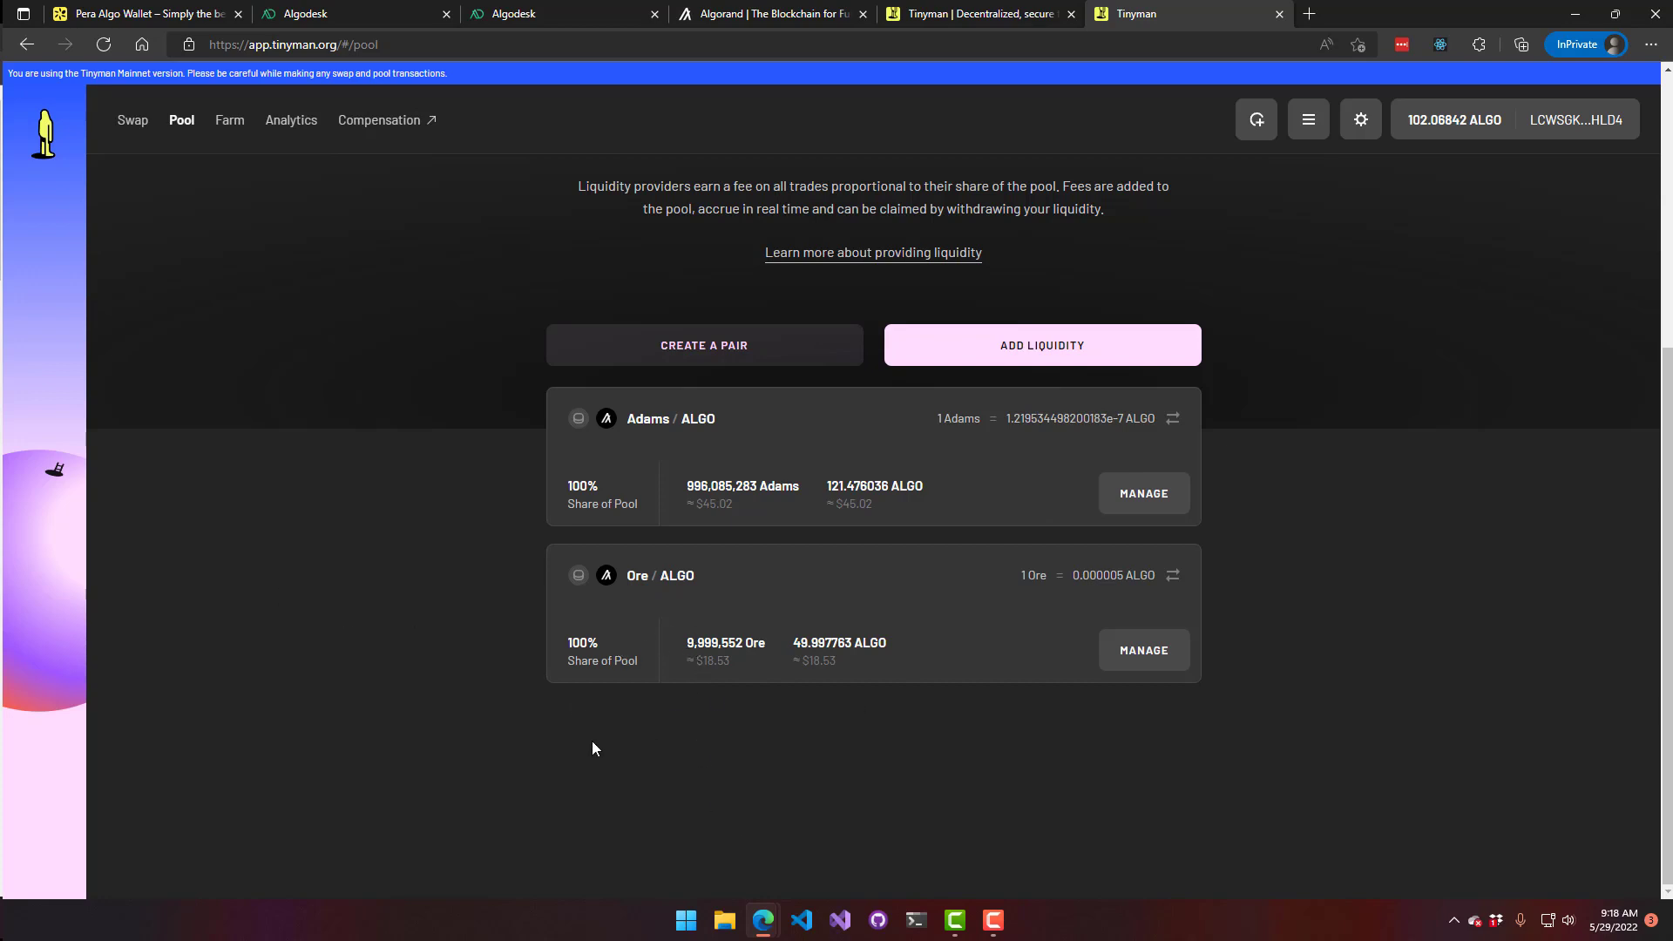
pyautogui.scroll(4, 850, 721)
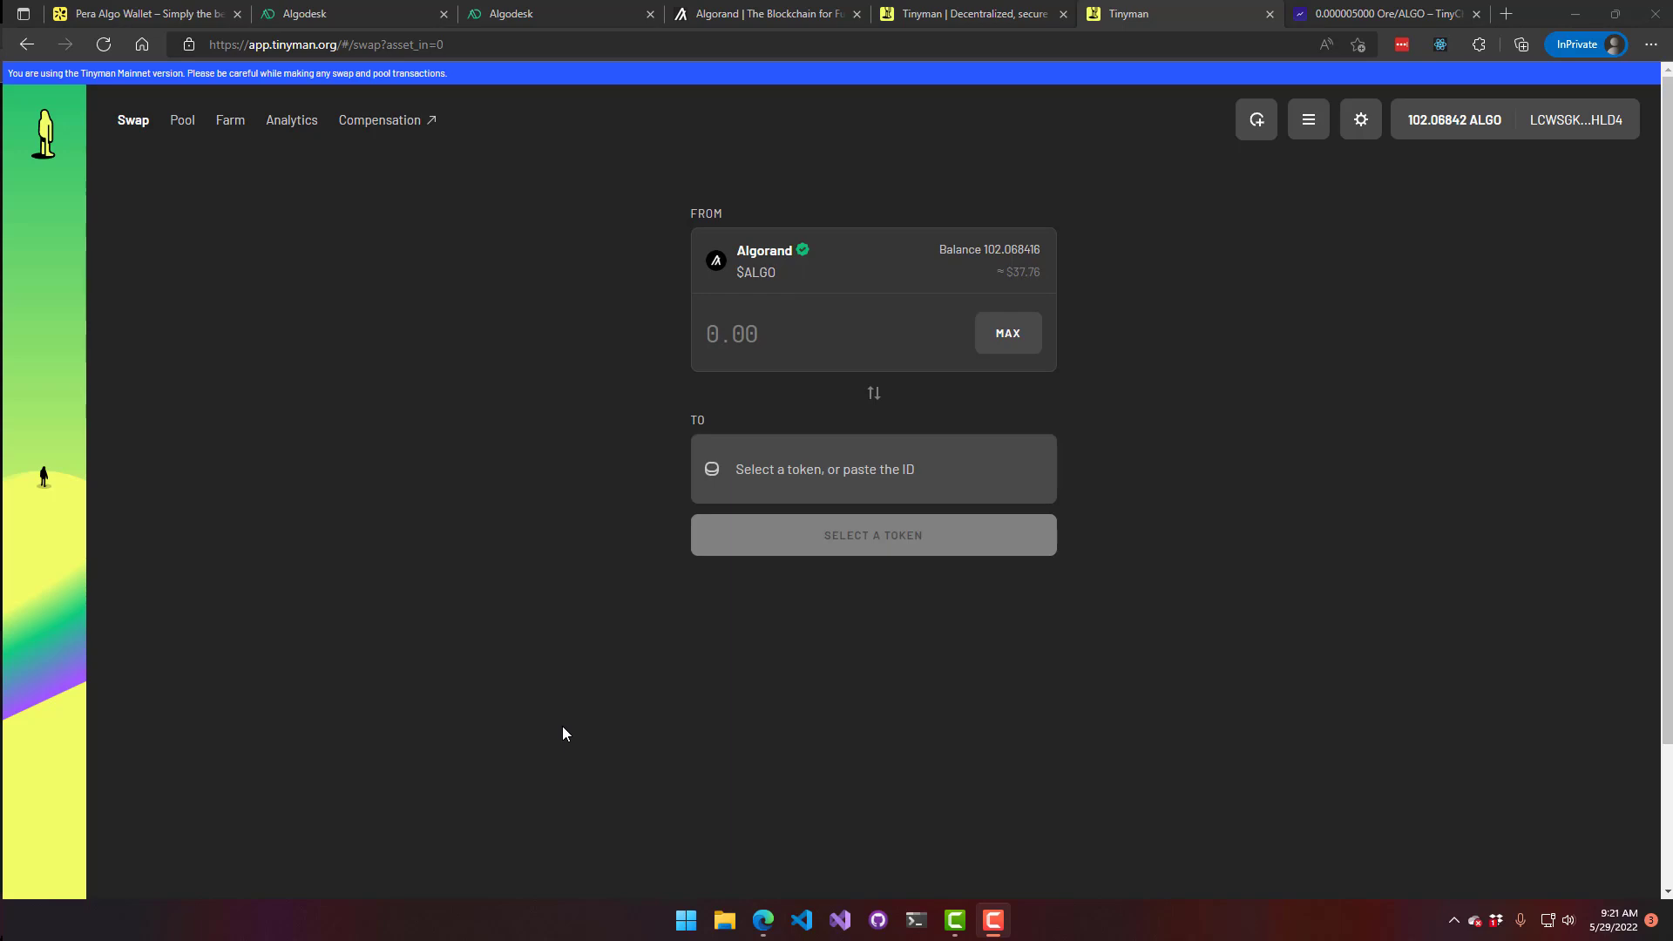
# Show unverified assets in the full token list and choose MineCoins as the token to receive in the swap
pyautogui.click(790, 462)
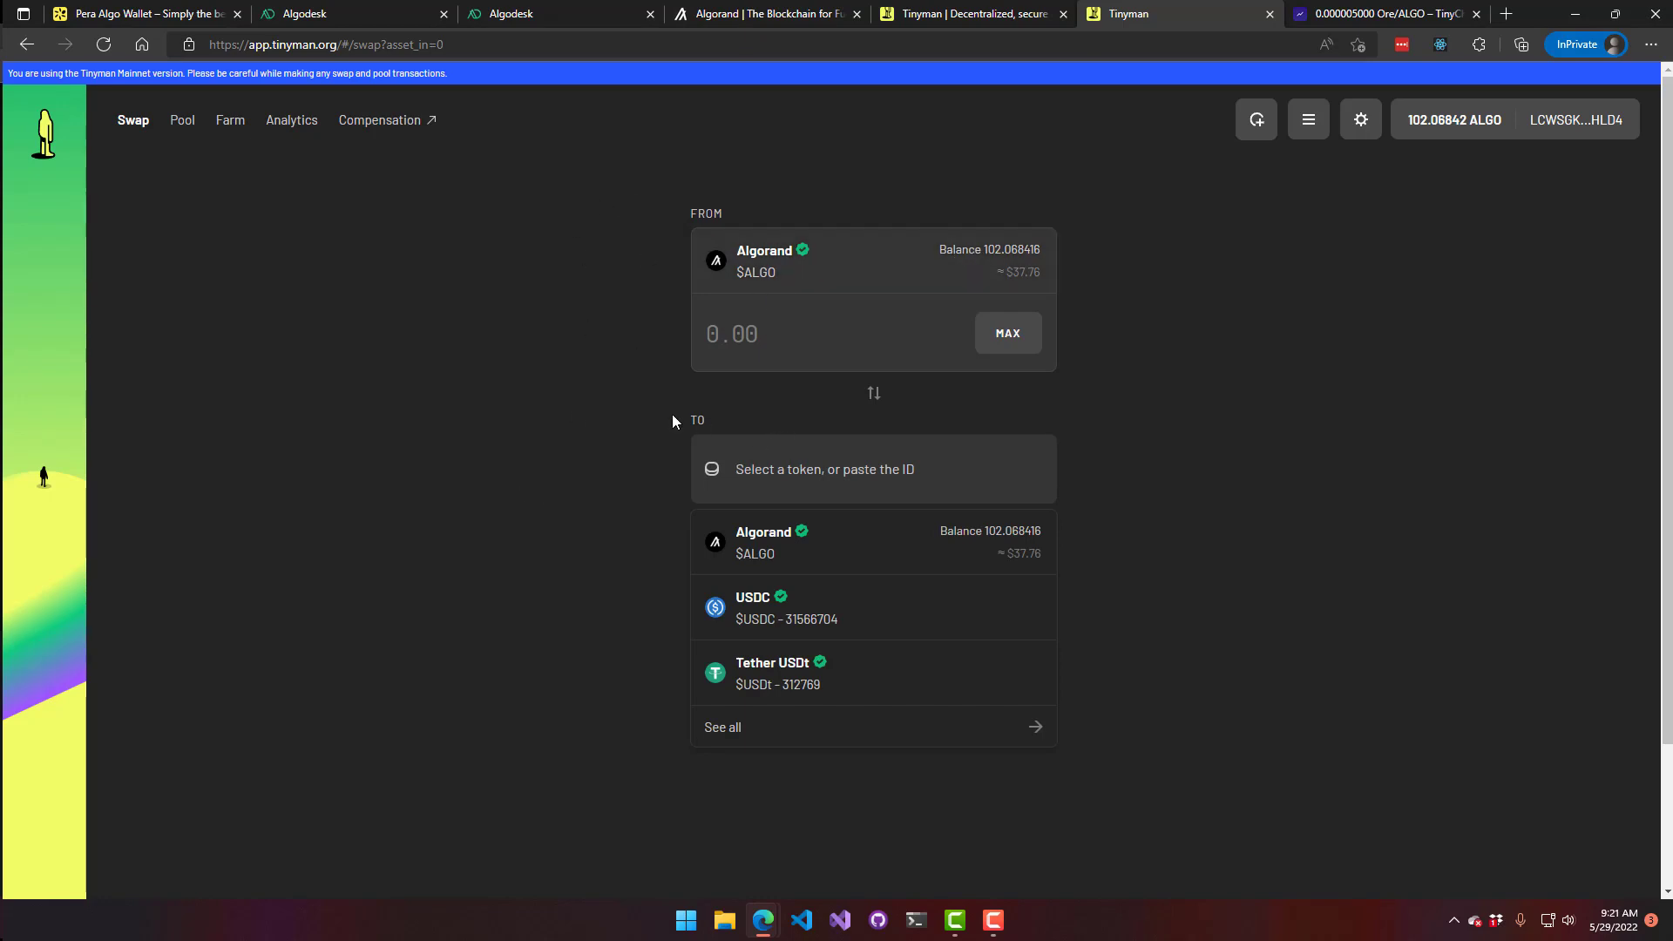
pyautogui.click(774, 725)
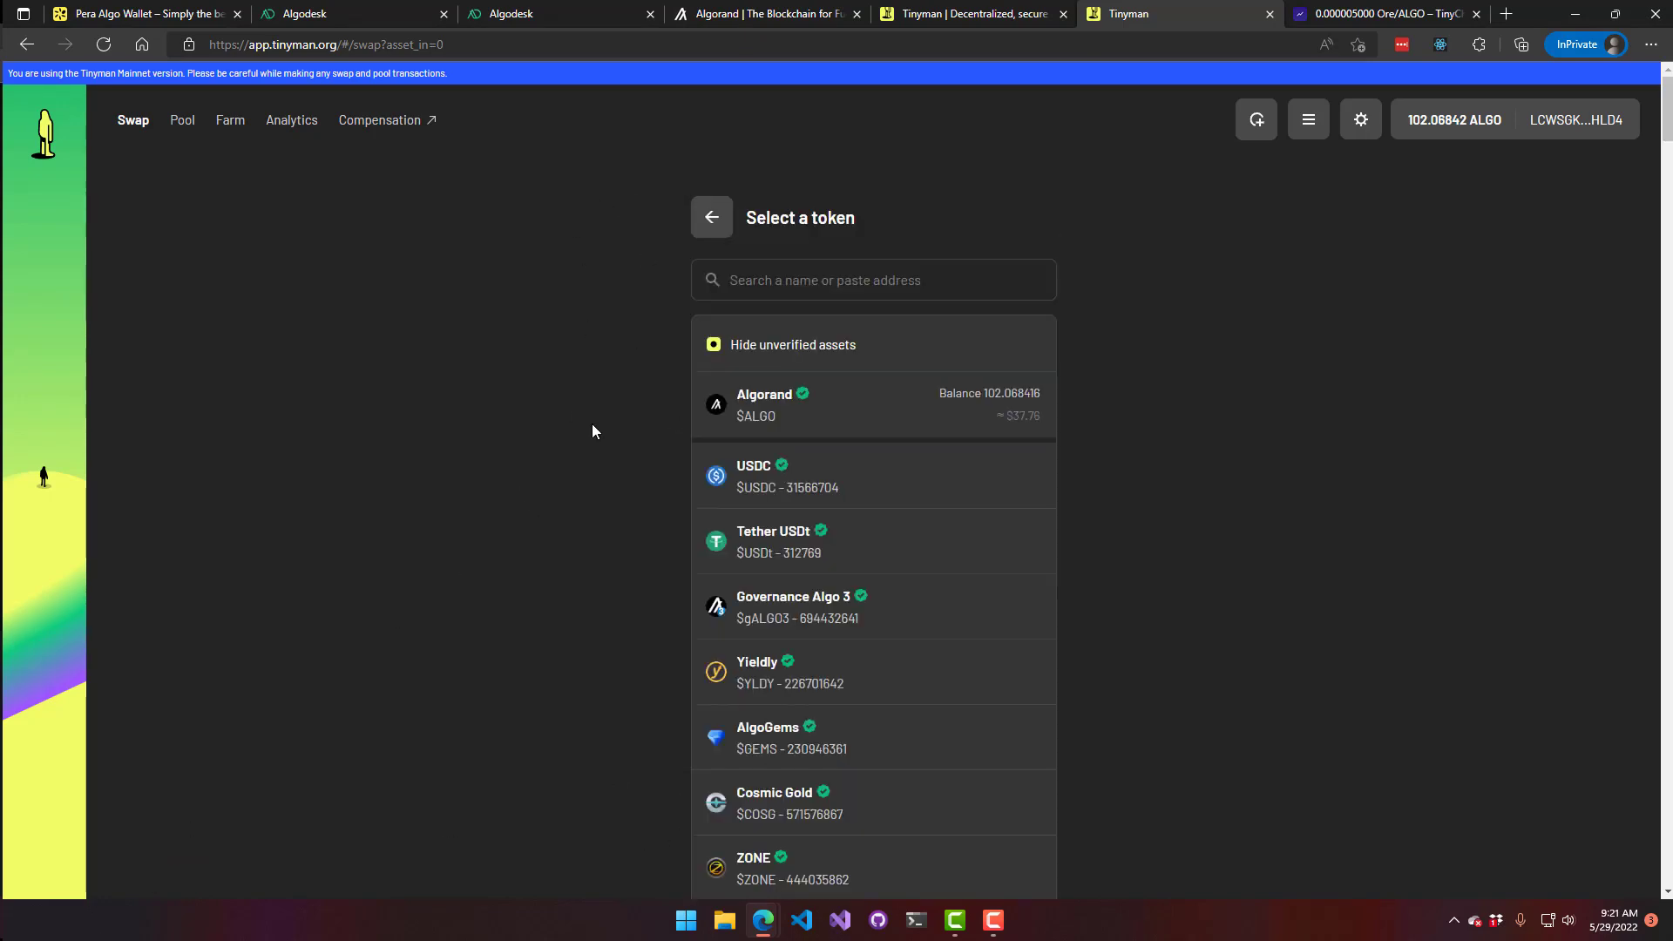
pyautogui.click(778, 347)
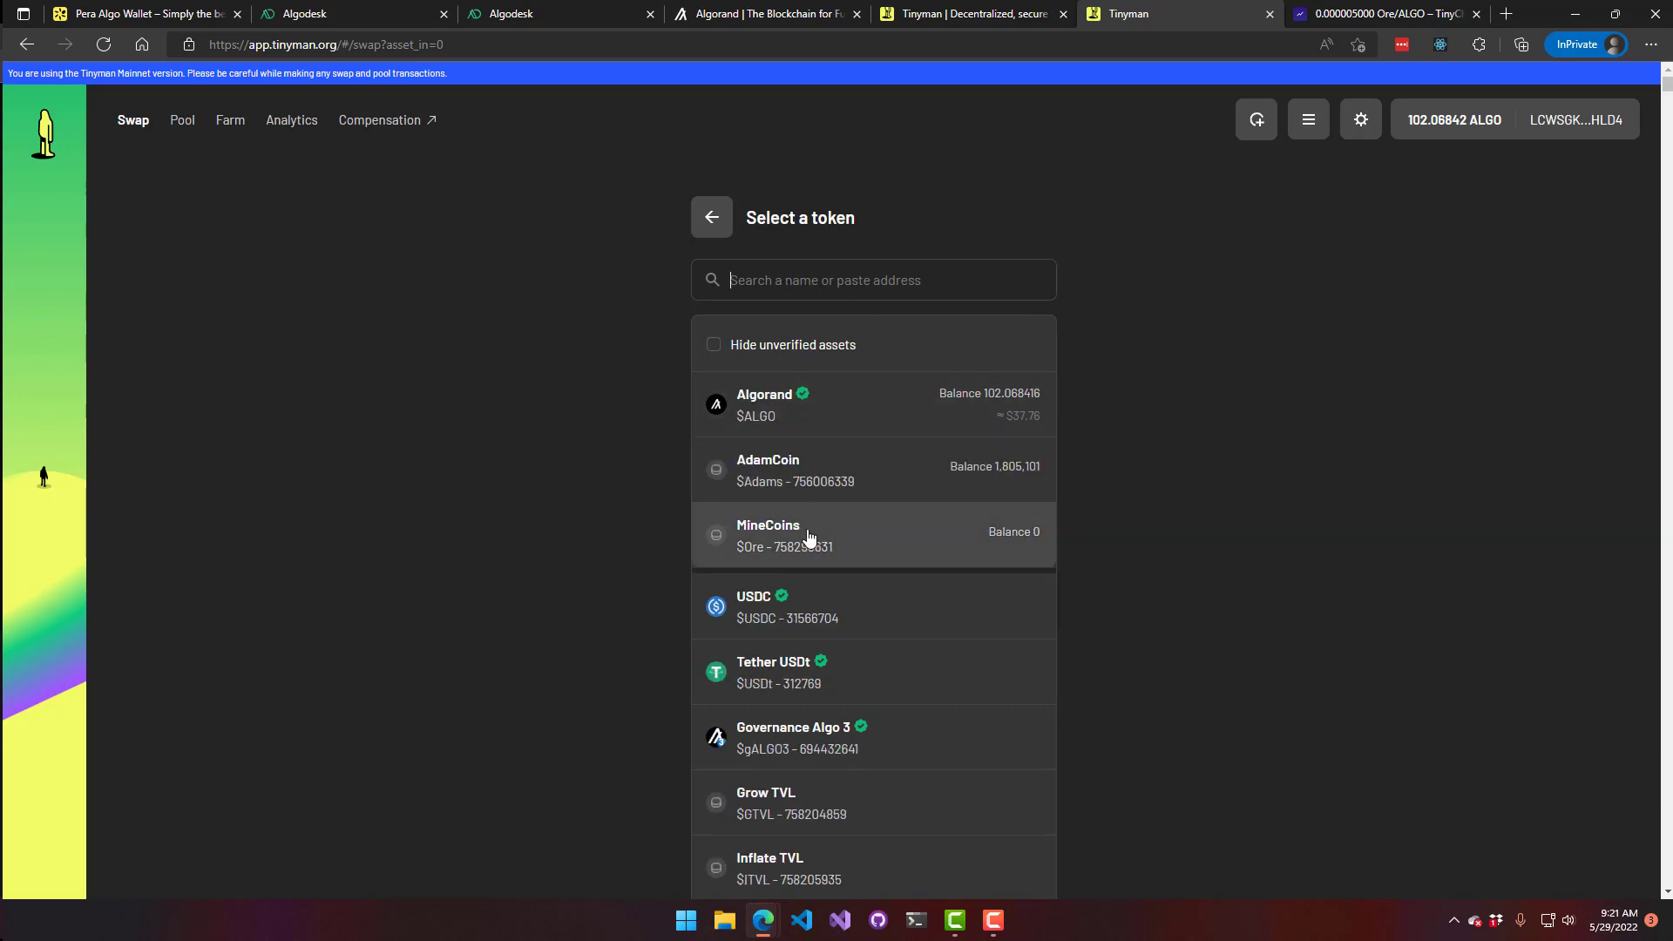
pyautogui.click(865, 549)
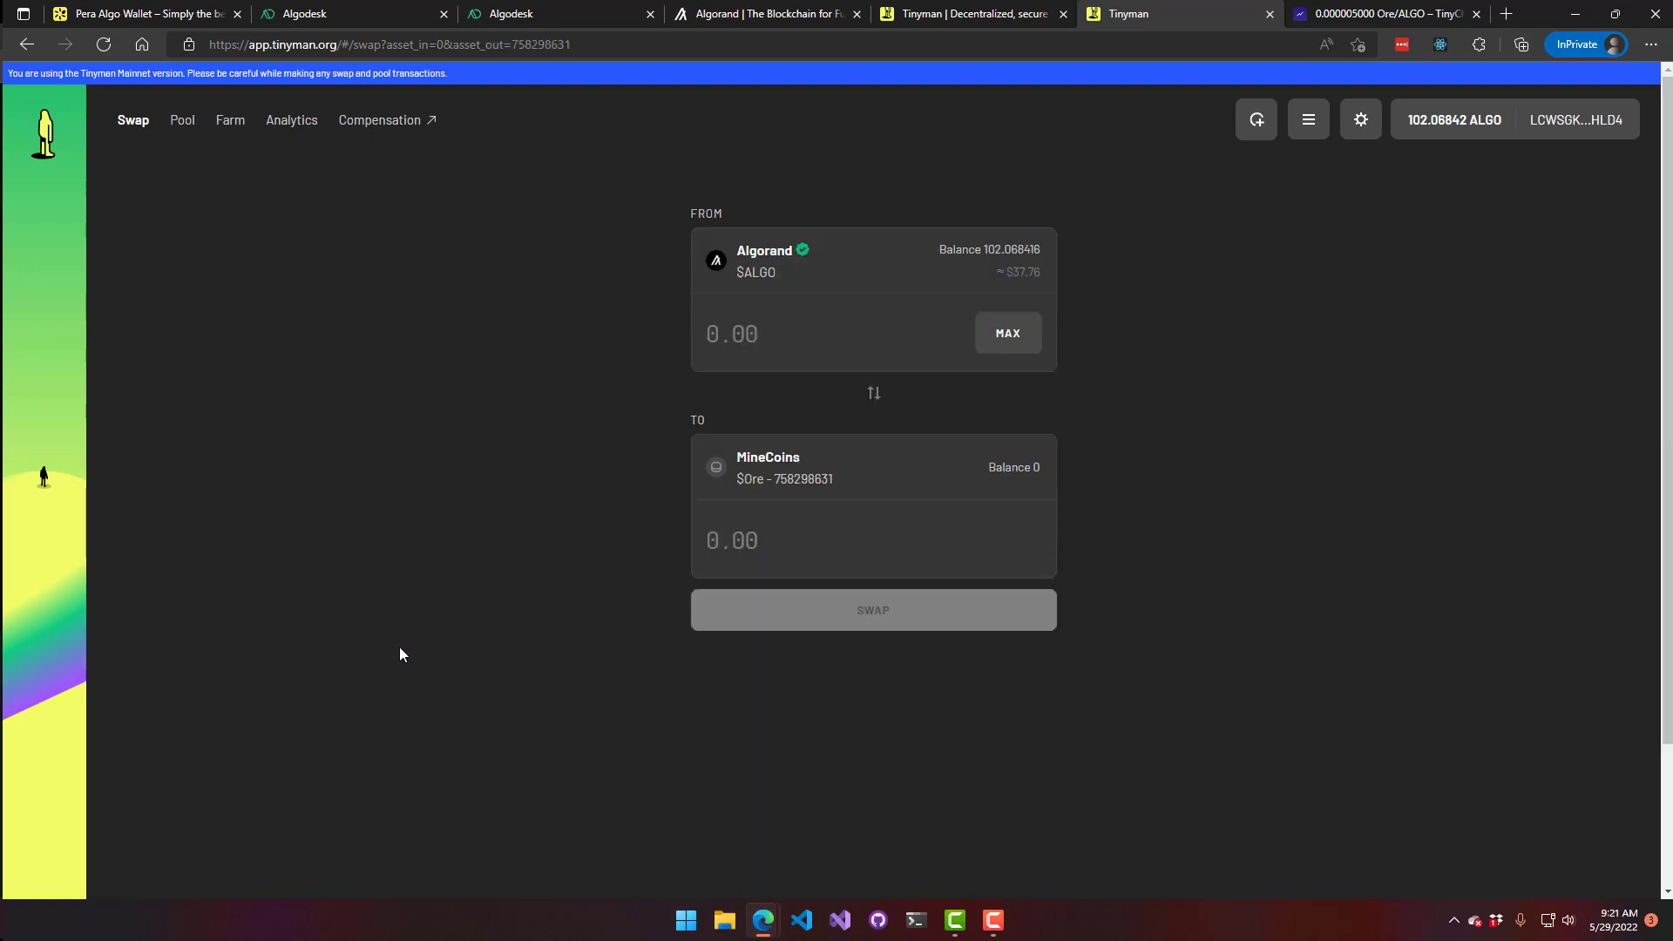
# Swap 5 ALGO for MineCoins, confirm the swap and return to the swap form
pyautogui.click(787, 322)
pyautogui.write('5')
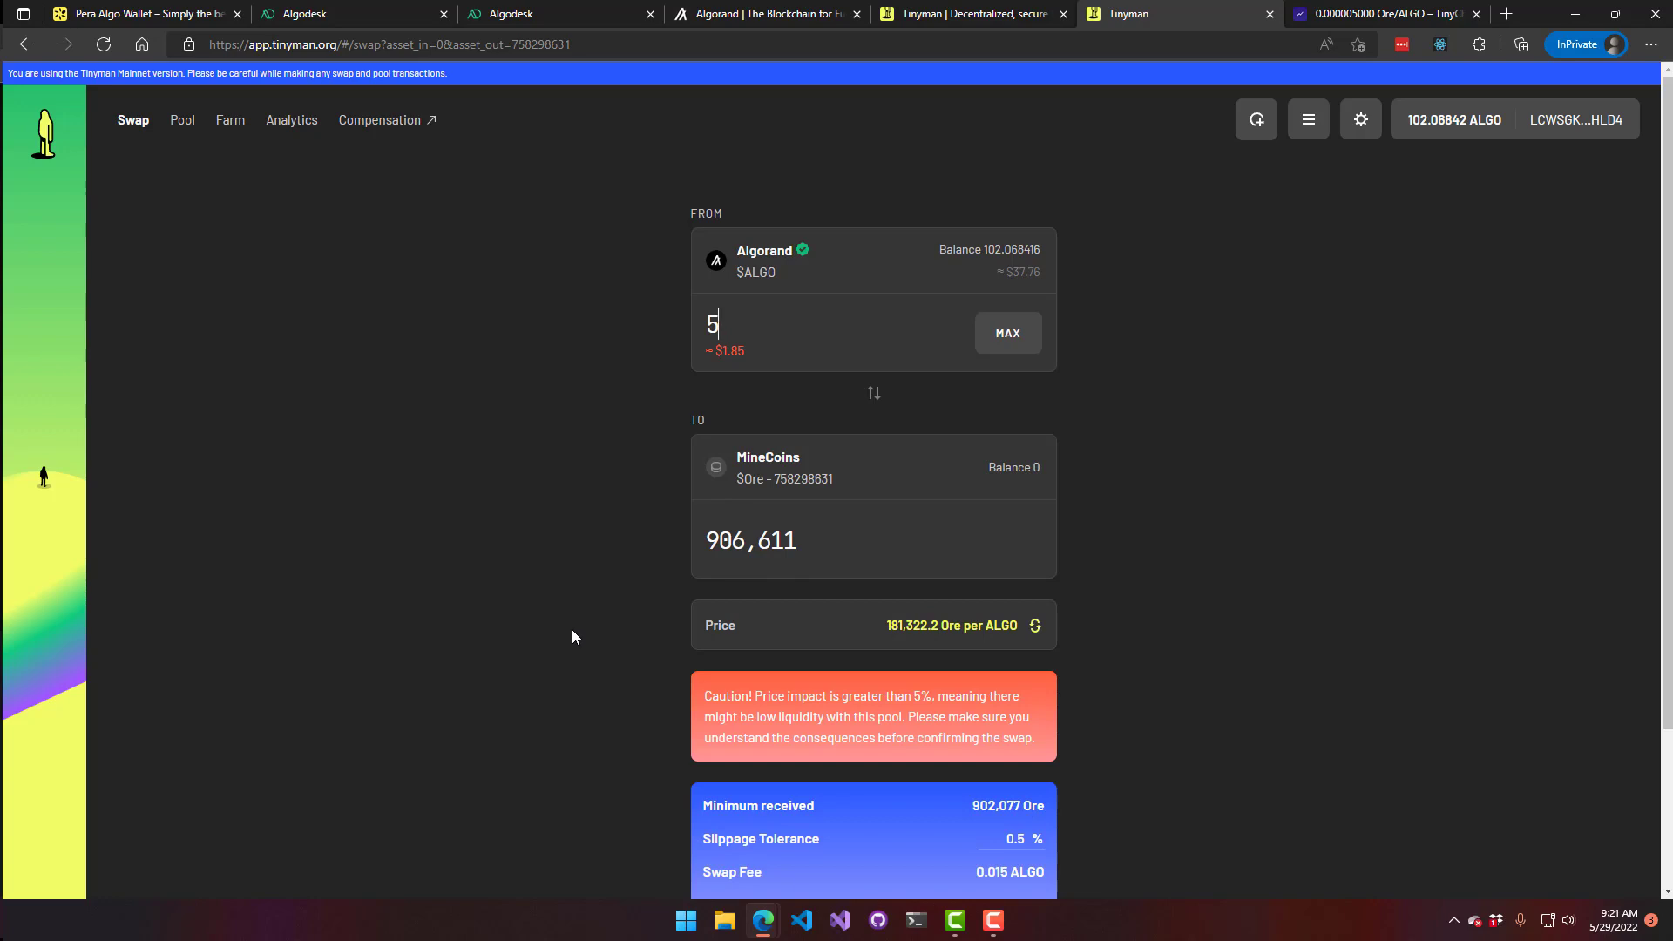
pyautogui.scroll(-2, 582, 629)
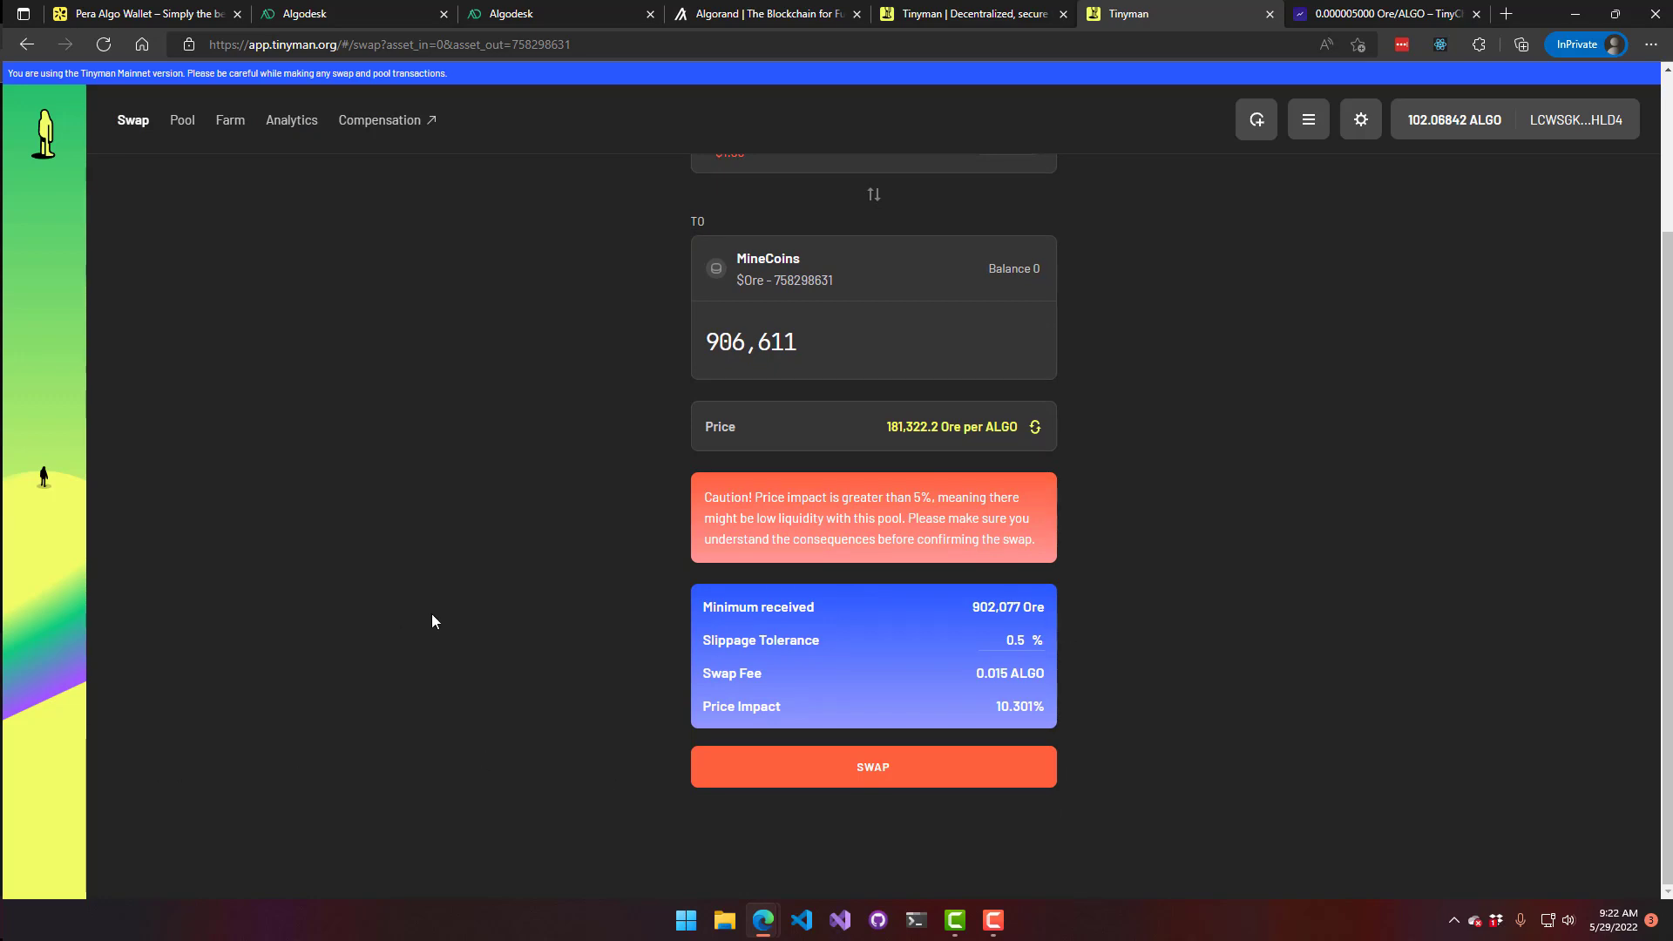
pyautogui.click(829, 771)
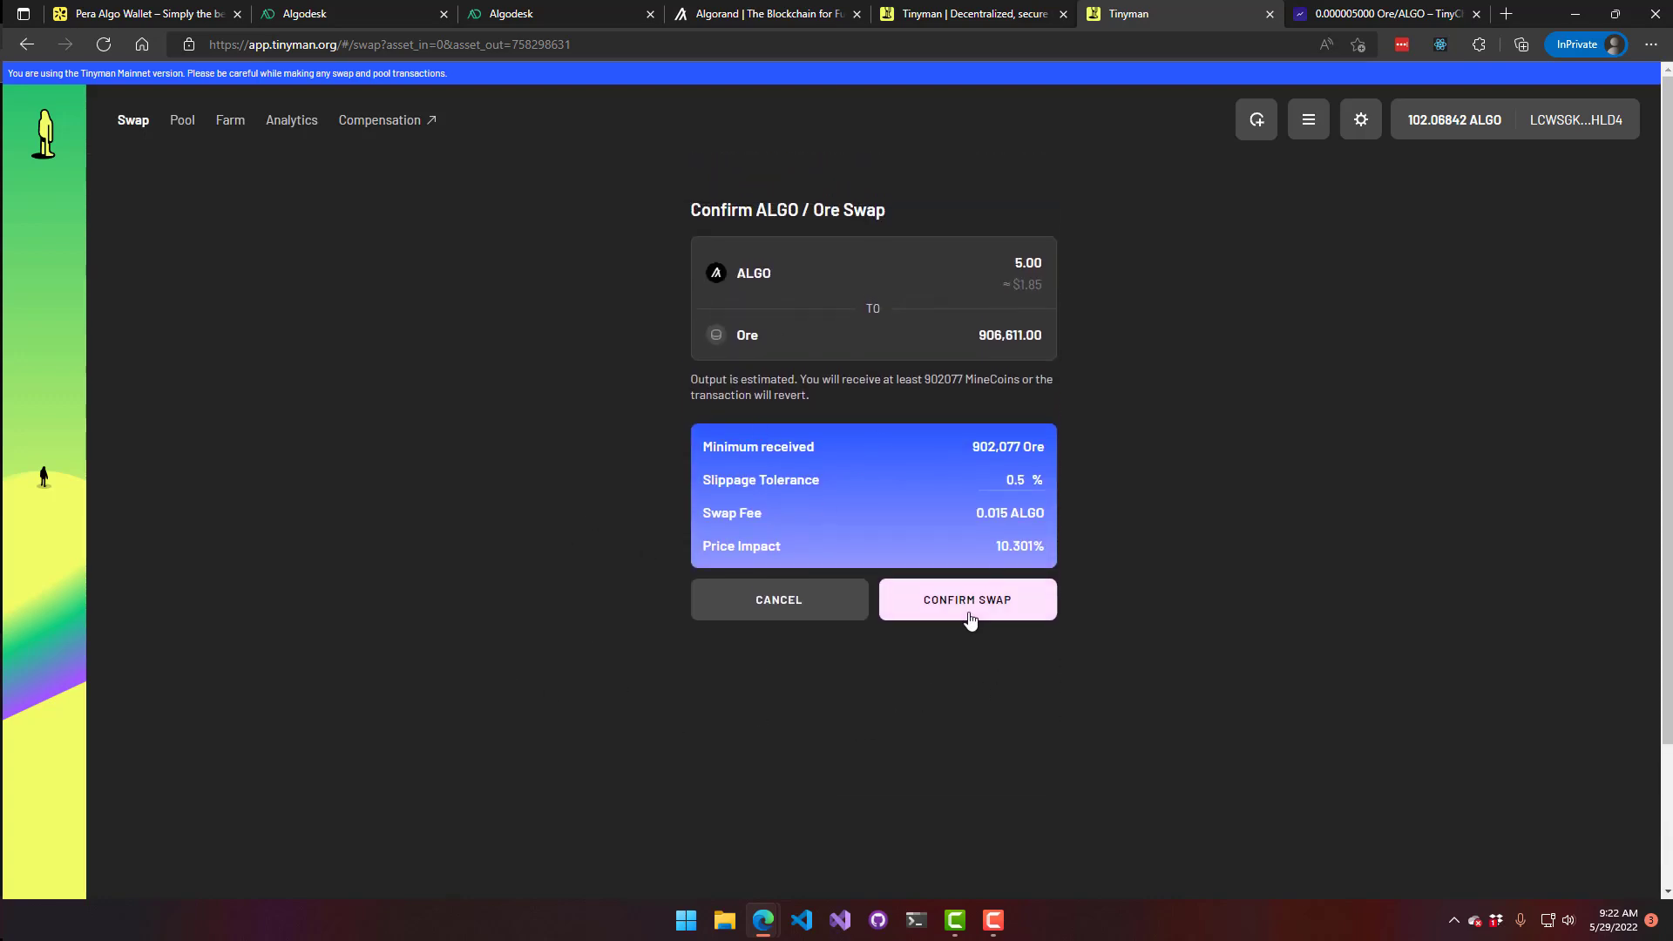
pyautogui.click(973, 615)
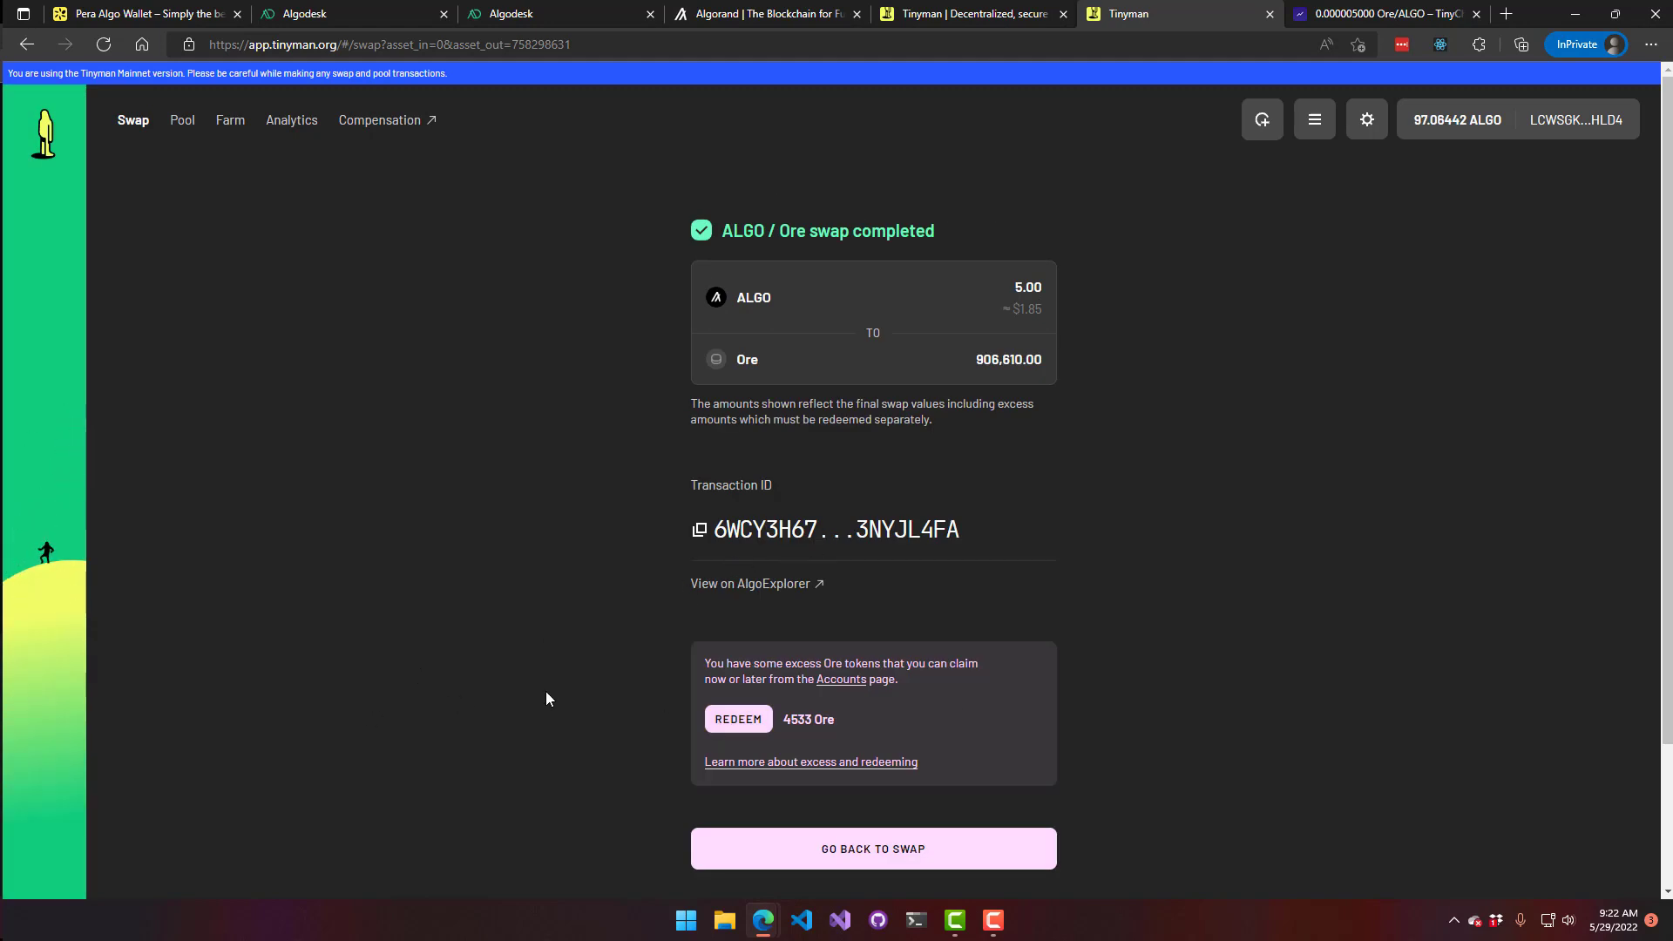
pyautogui.scroll(-2, 543, 690)
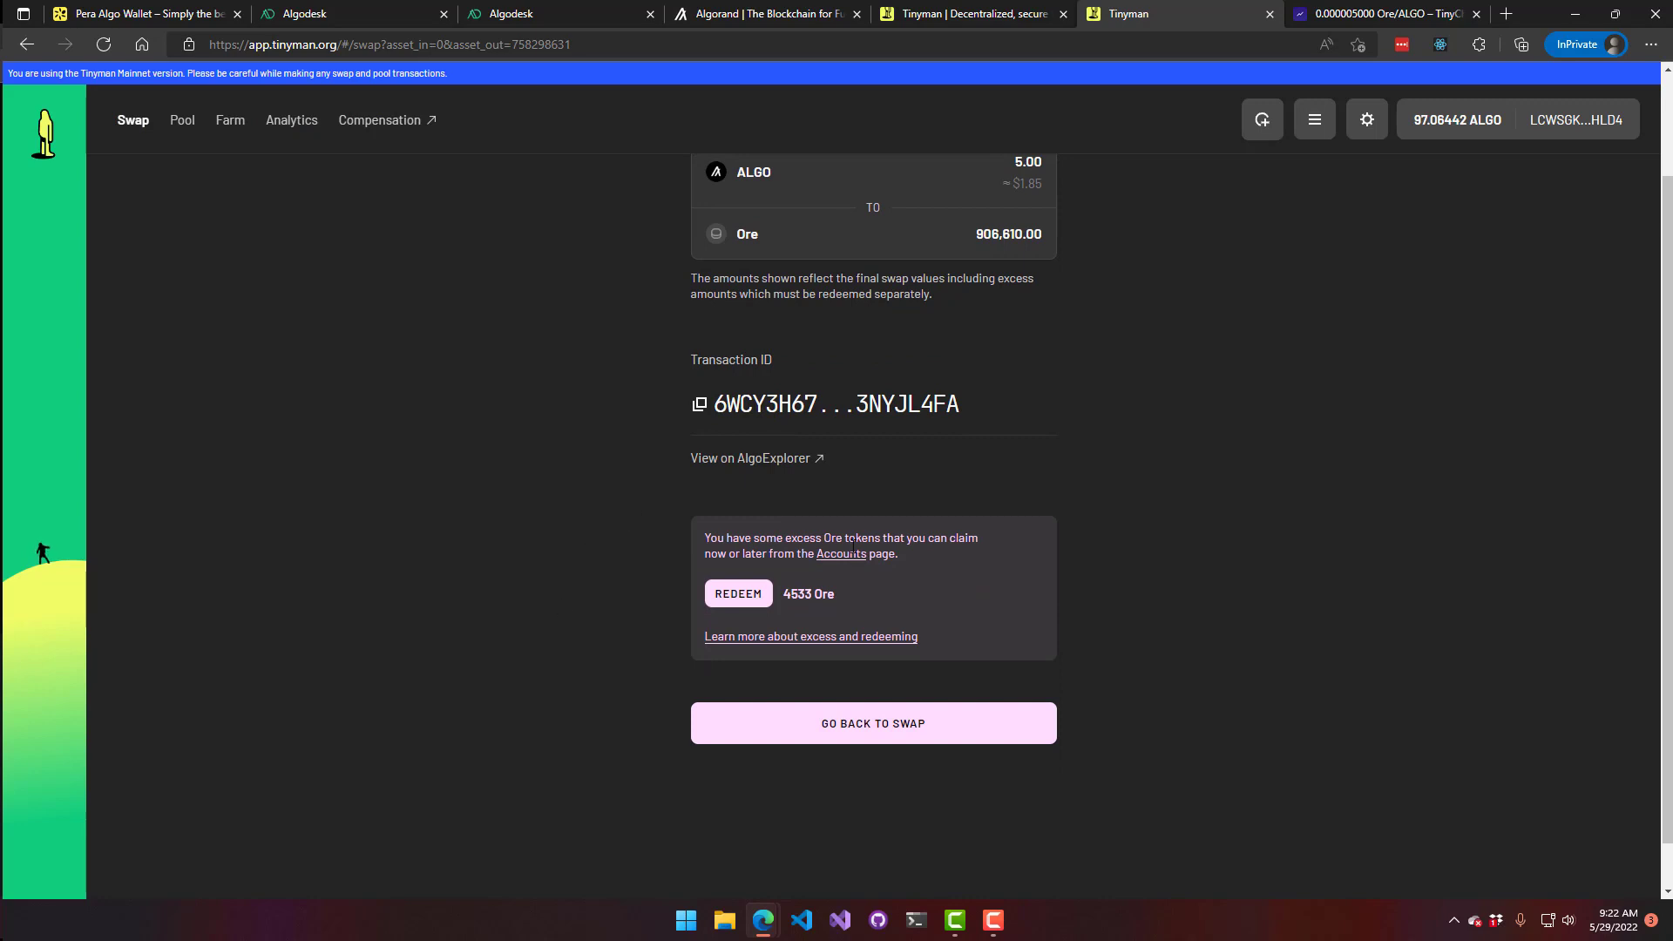
pyautogui.click(874, 734)
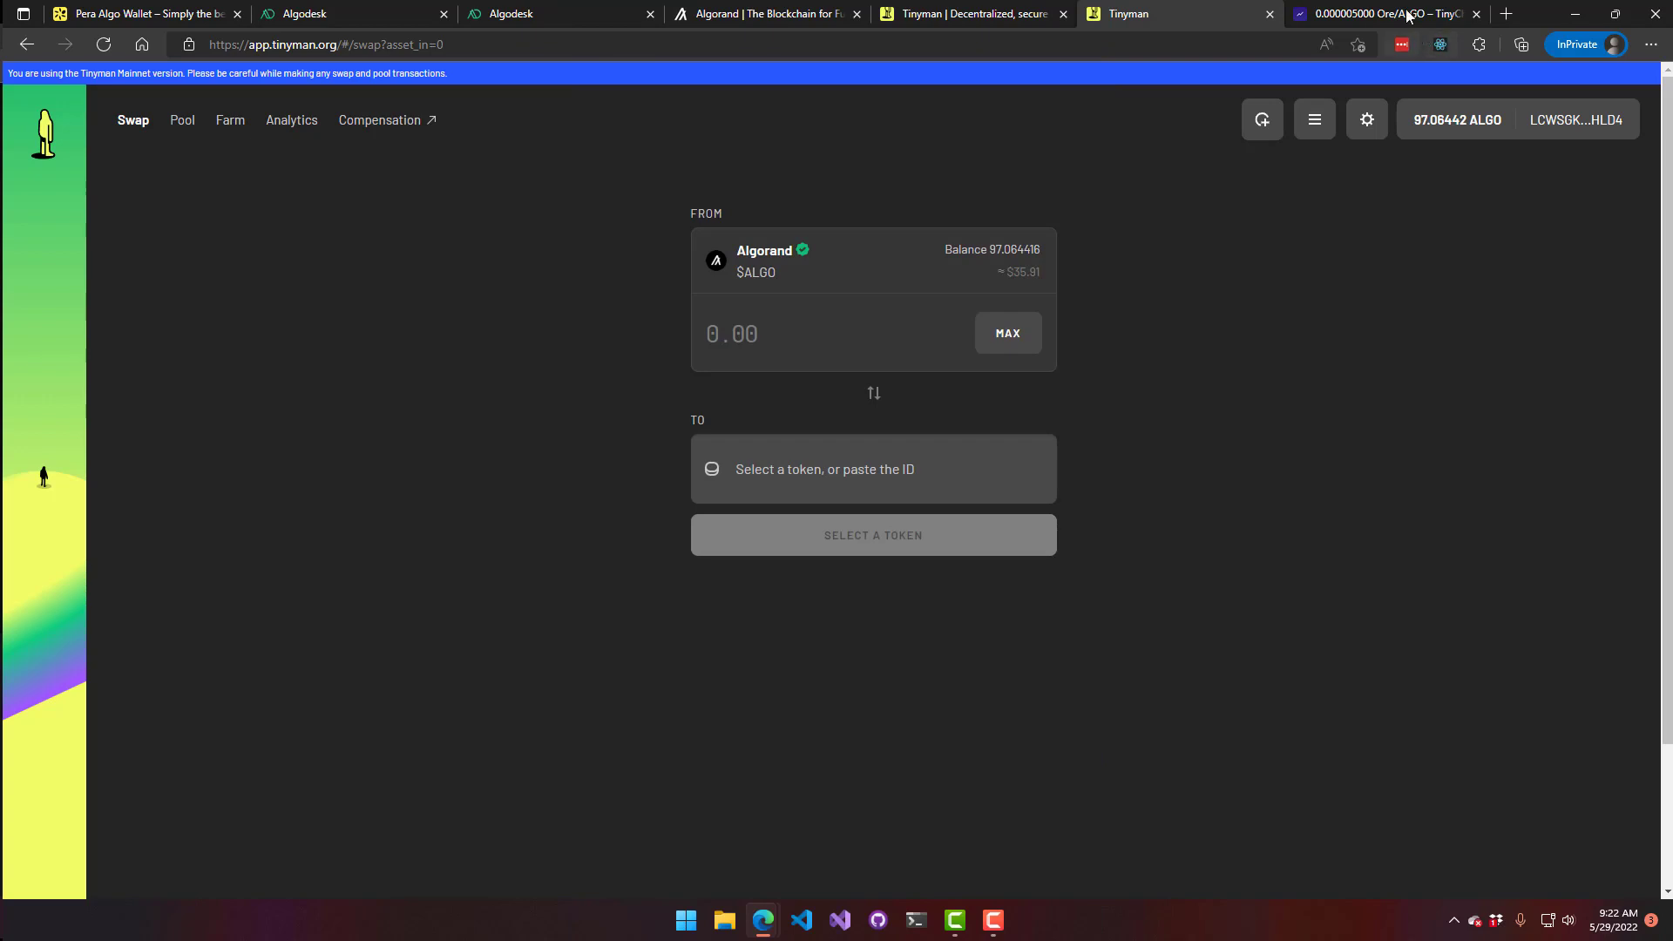
# Switch to TinyChart and reload the MineCoins price chart
pyautogui.click(1408, 14)
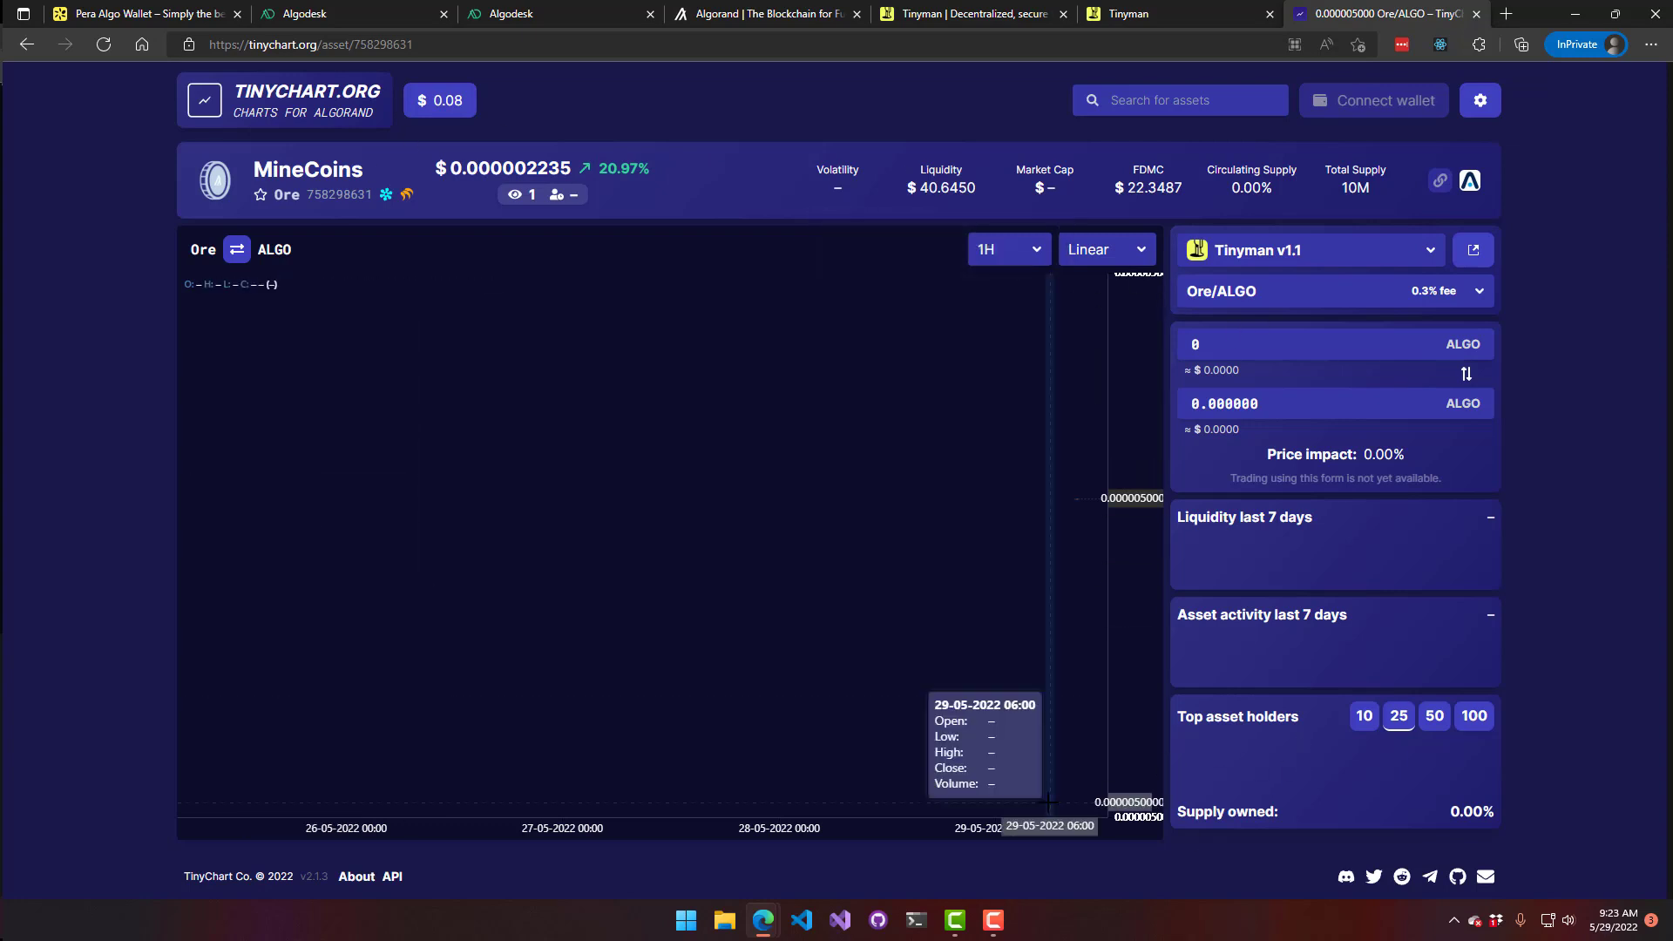
pyautogui.click(103, 45)
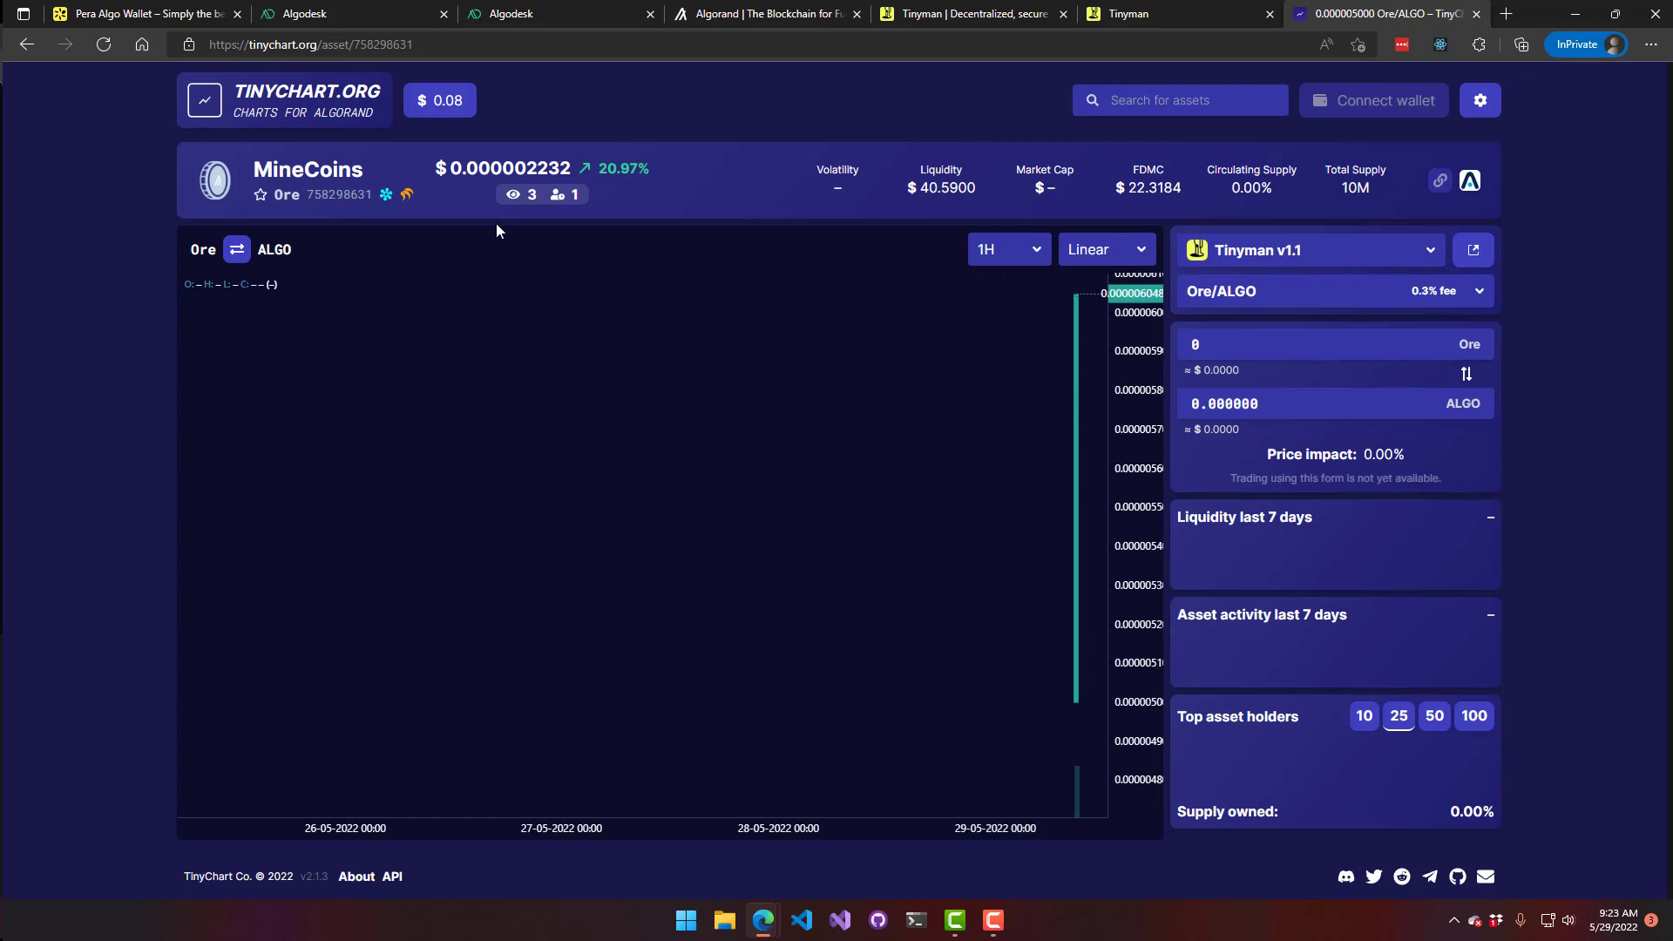
# Search TinyChart for AdamCoin, open its chart and examine its top asset holders
pyautogui.click(1247, 94)
pyautogui.write('Ad')
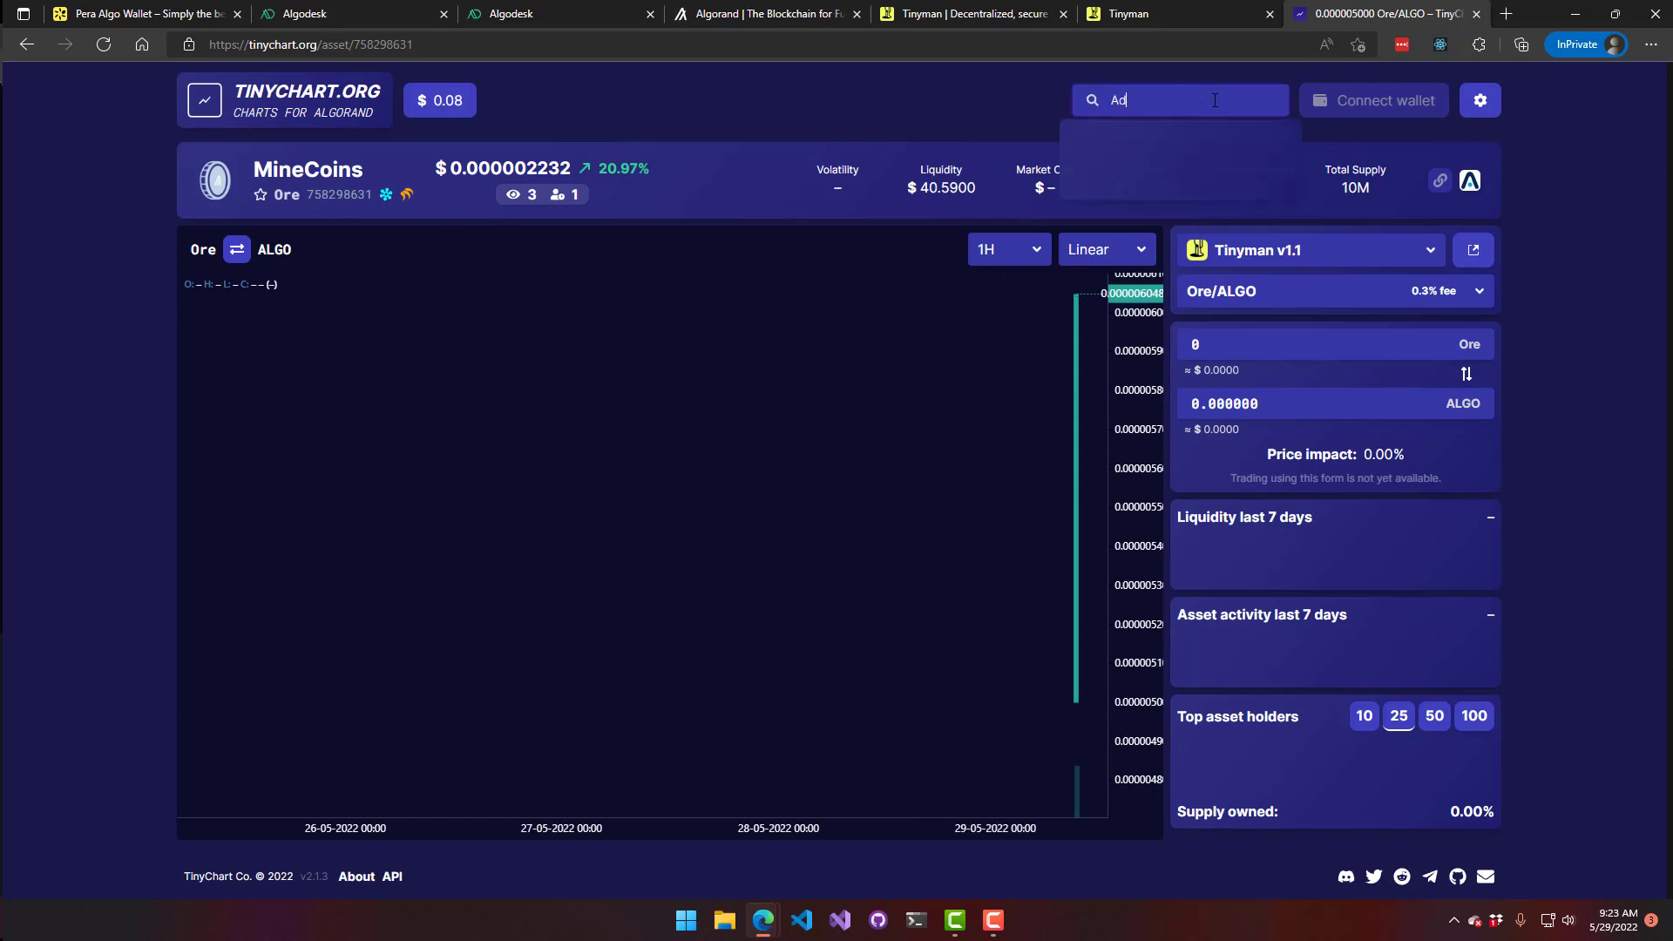
pyautogui.write('amCoin')
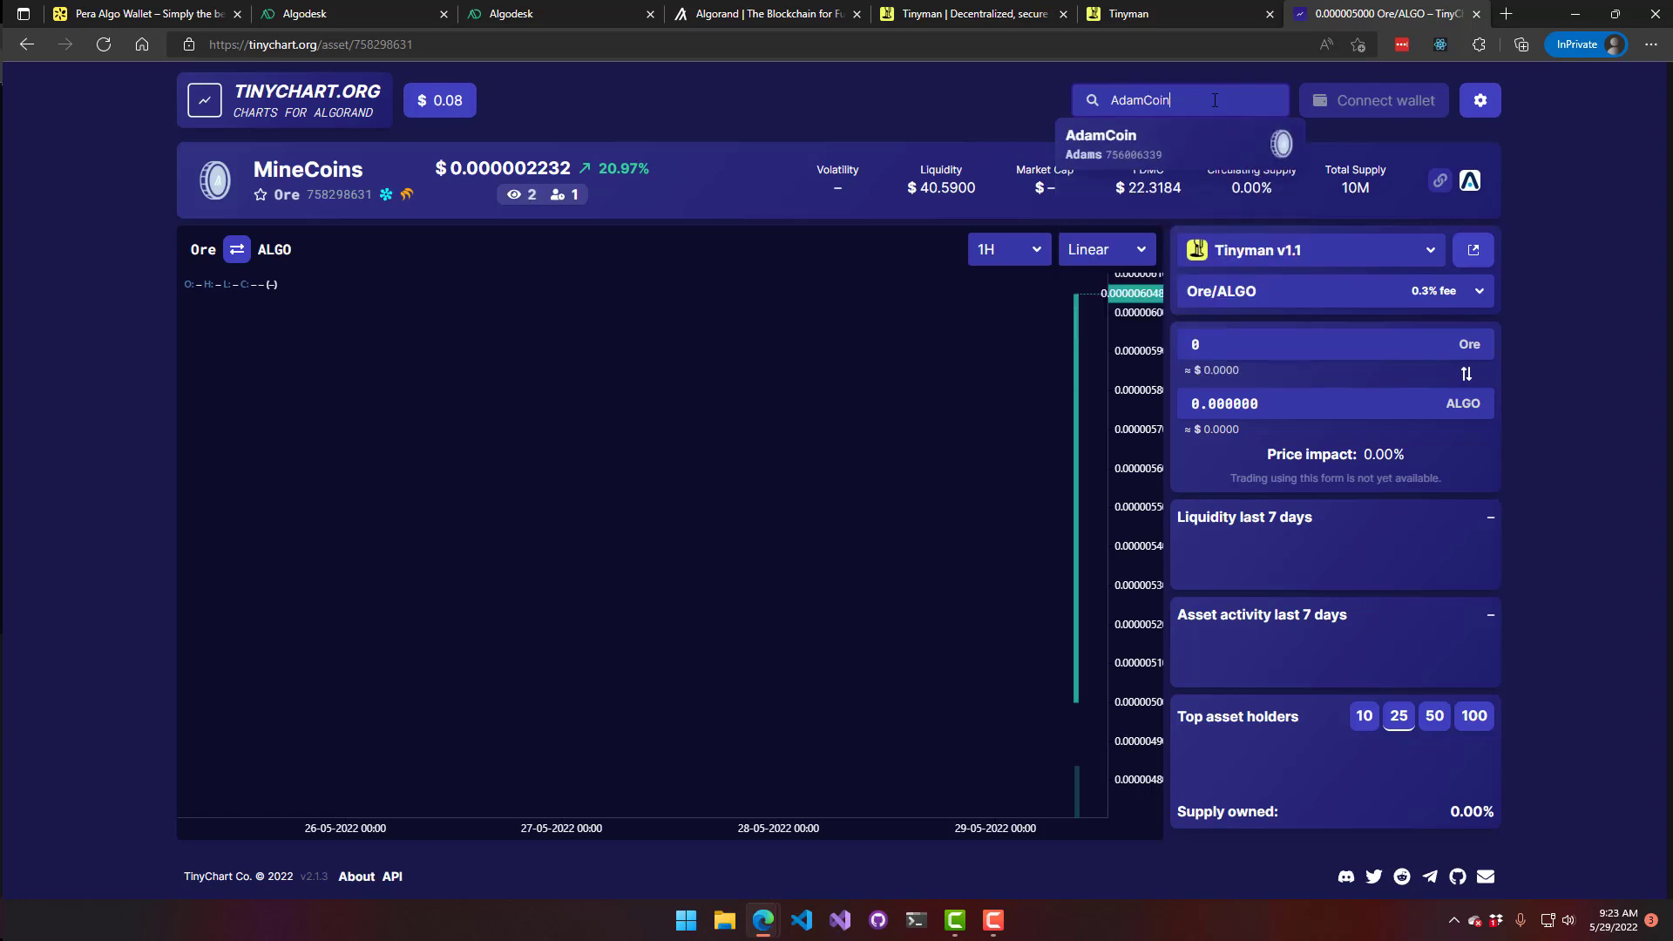
pyautogui.click(1134, 157)
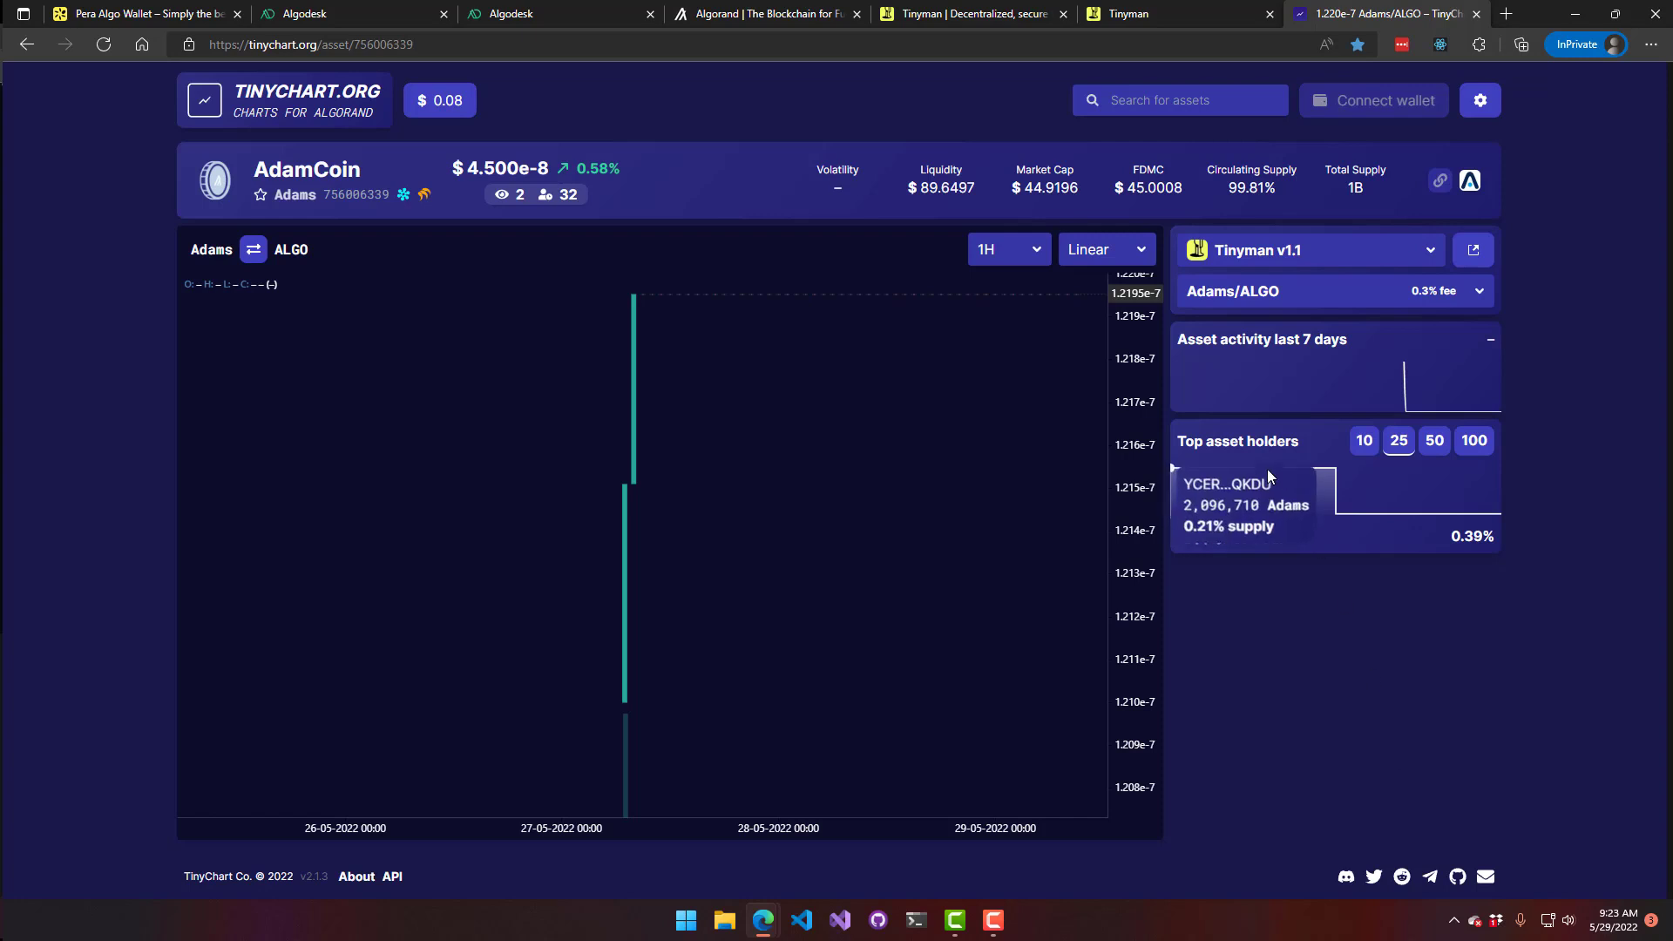
pyautogui.moveTo(1479, 521)
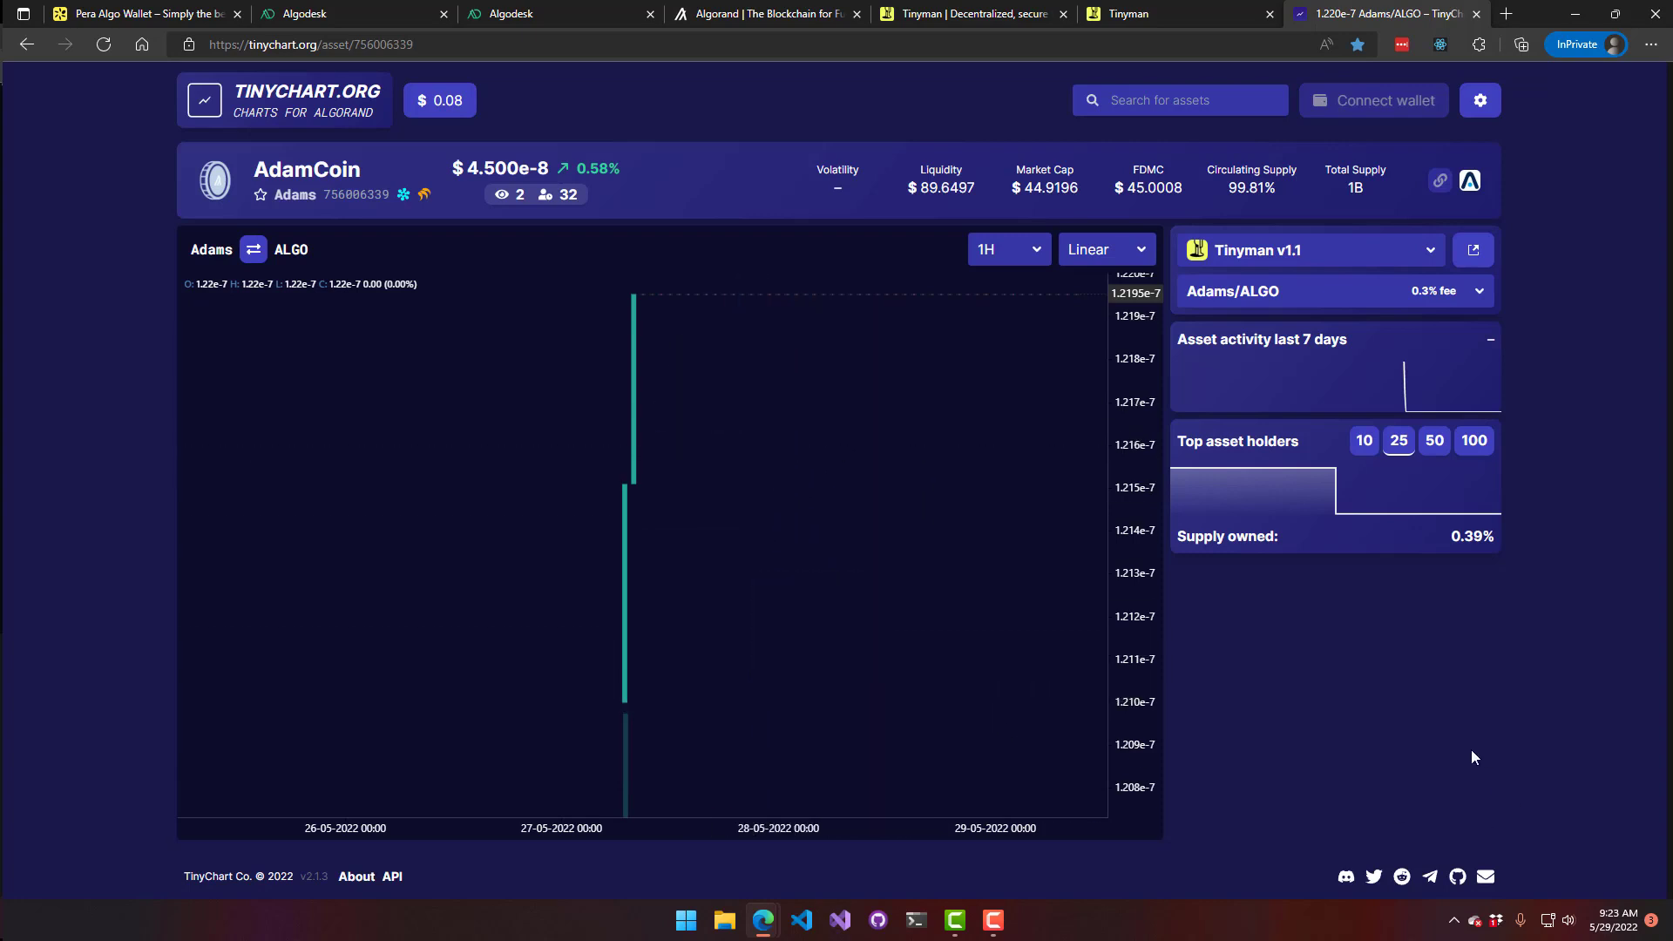
# Search for MineCoin, reopen the MineCoins chart and examine its top asset holders
pyautogui.click(1176, 107)
pyautogui.write('MineCoin')
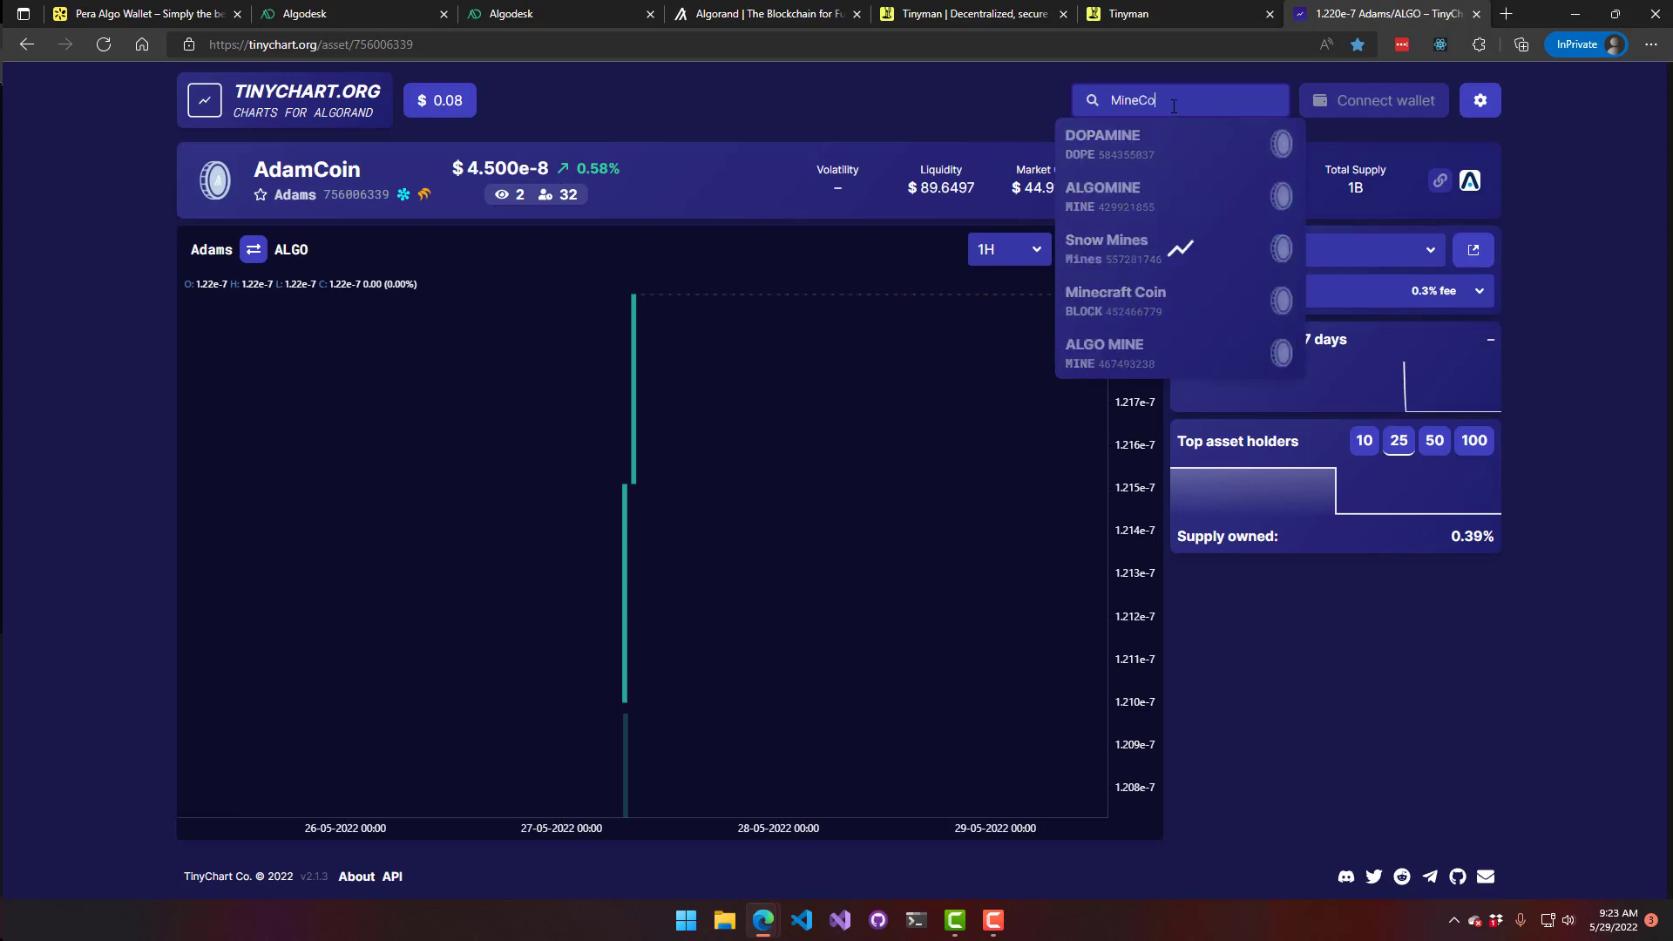
pyautogui.click(1150, 196)
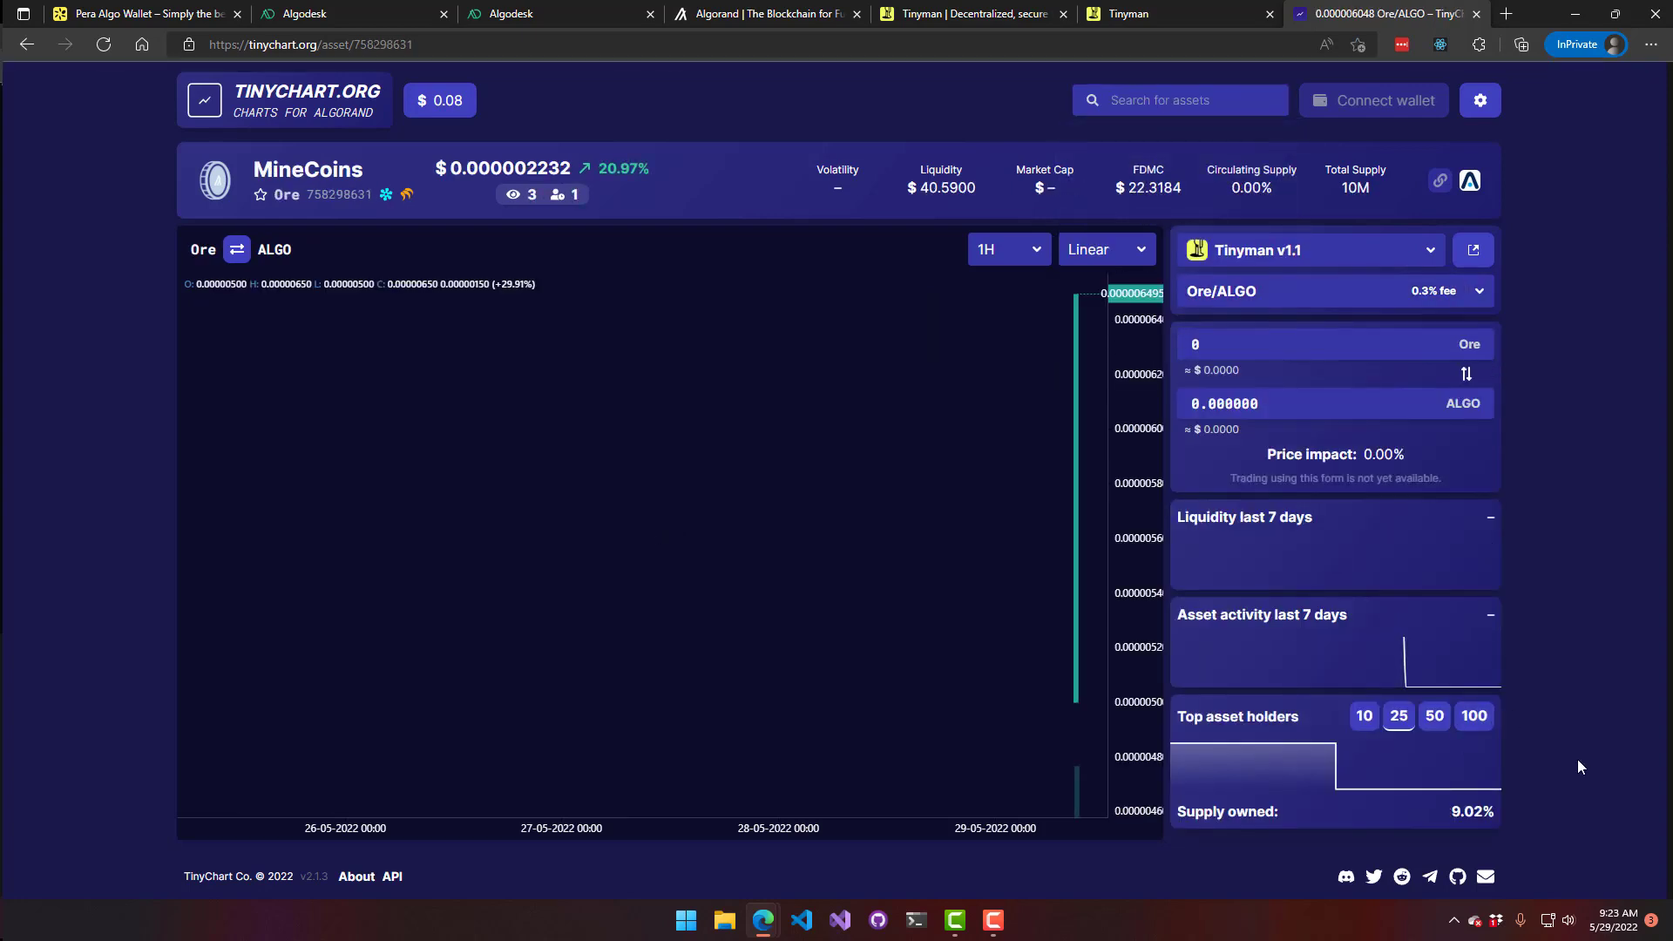
pyautogui.moveTo(1297, 791)
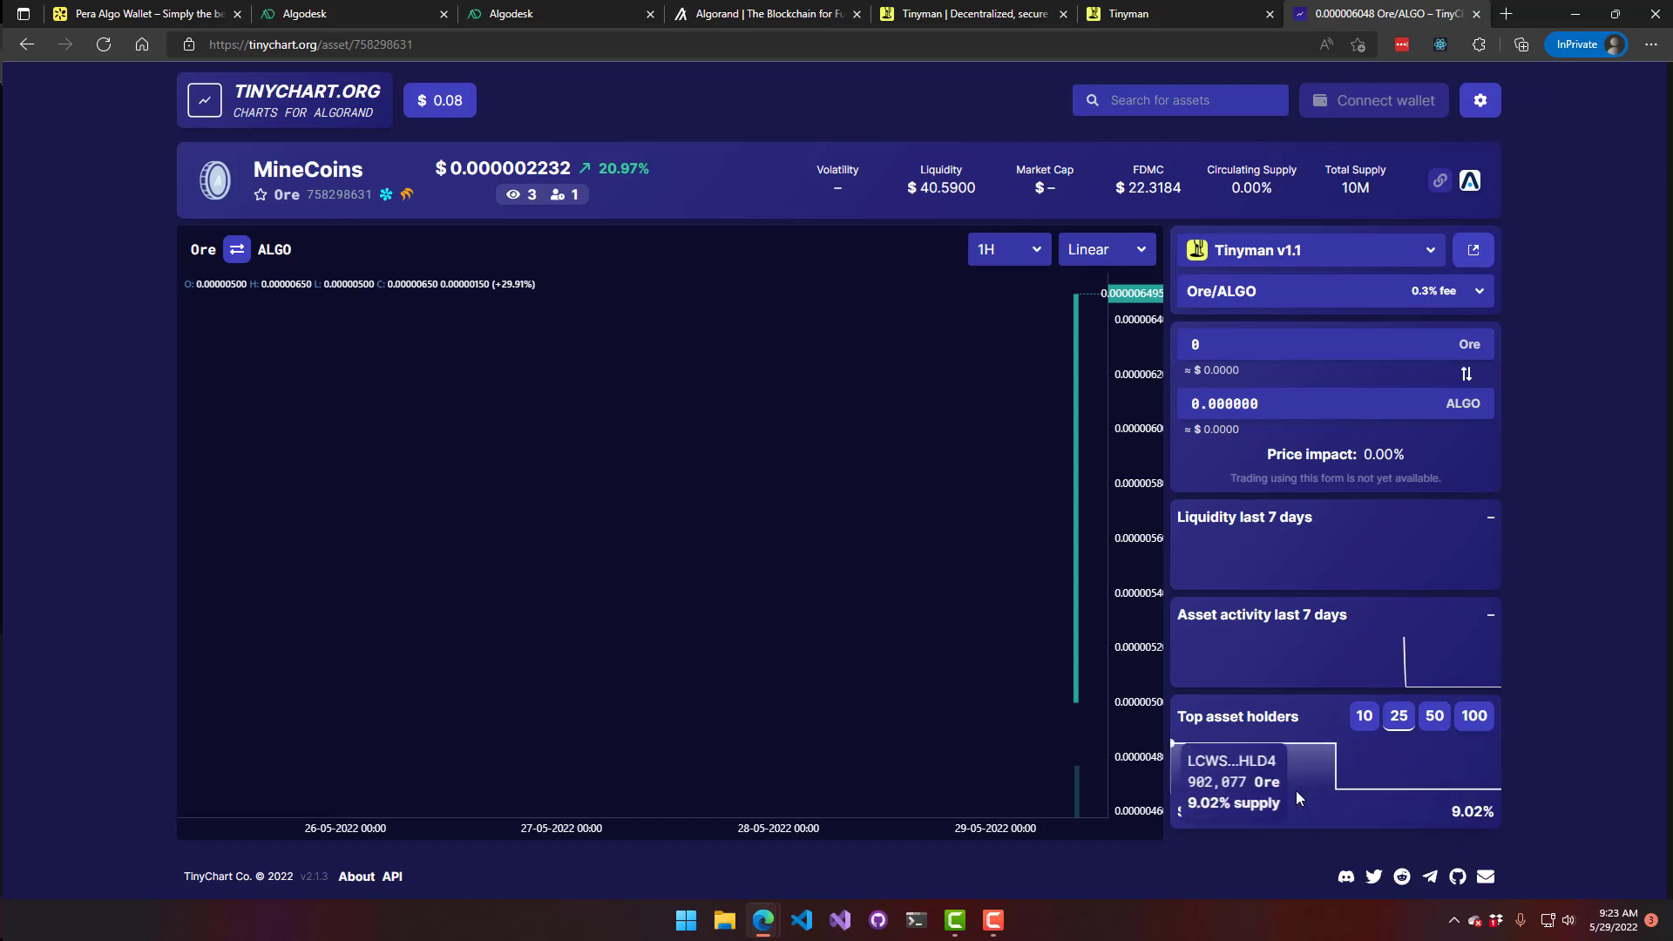